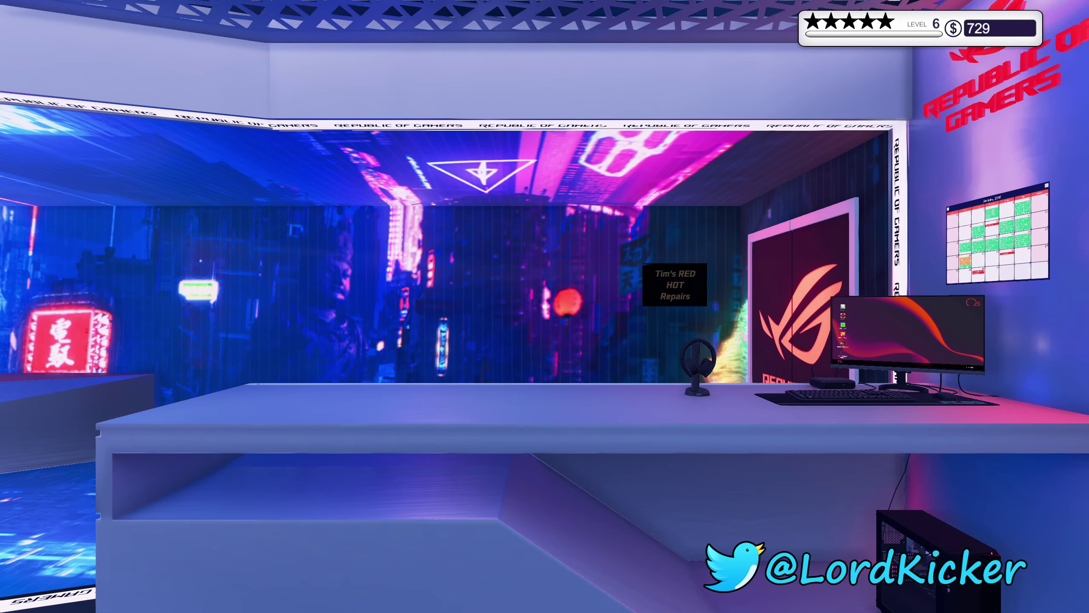
- Accept Johnson Games' 'Can you fix this???' graphics-card repair job from the shop computer's e-mail
key(w)
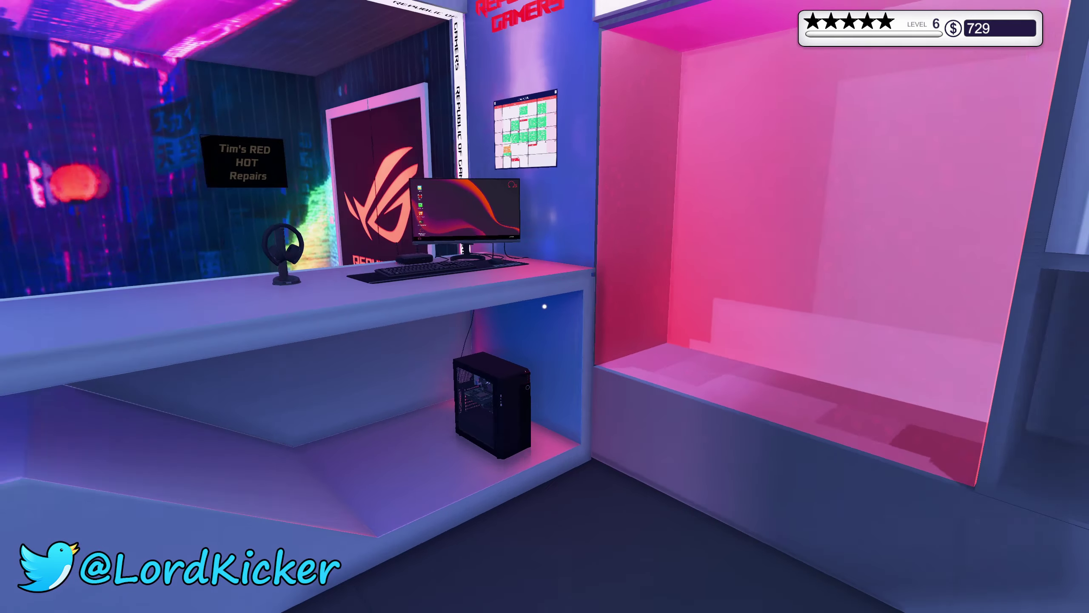
key(w)
click(545, 306)
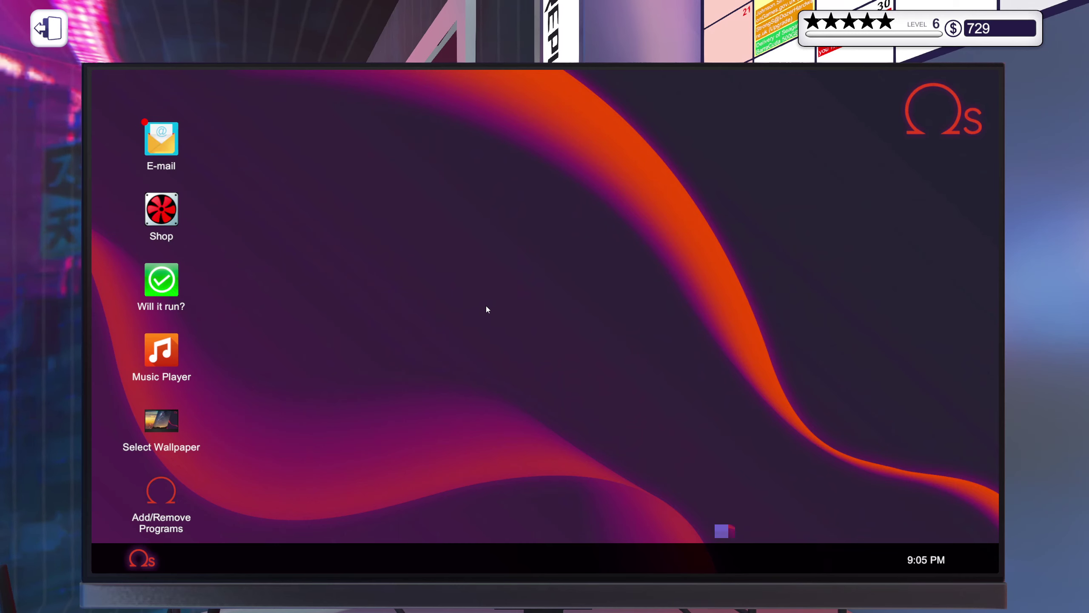
double_click(166, 146)
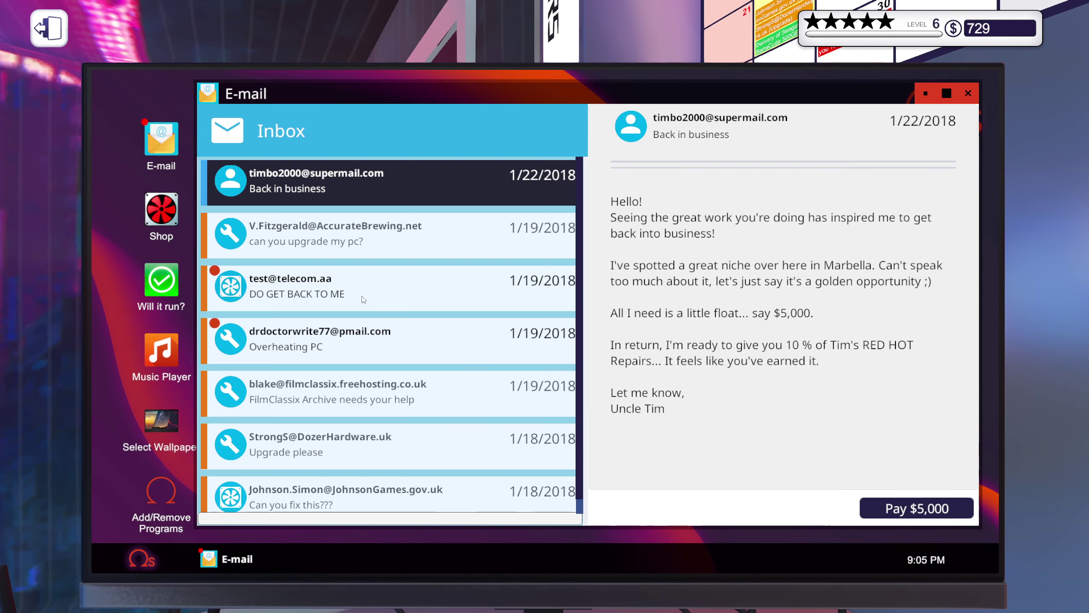
scroll(363, 298, down, 2)
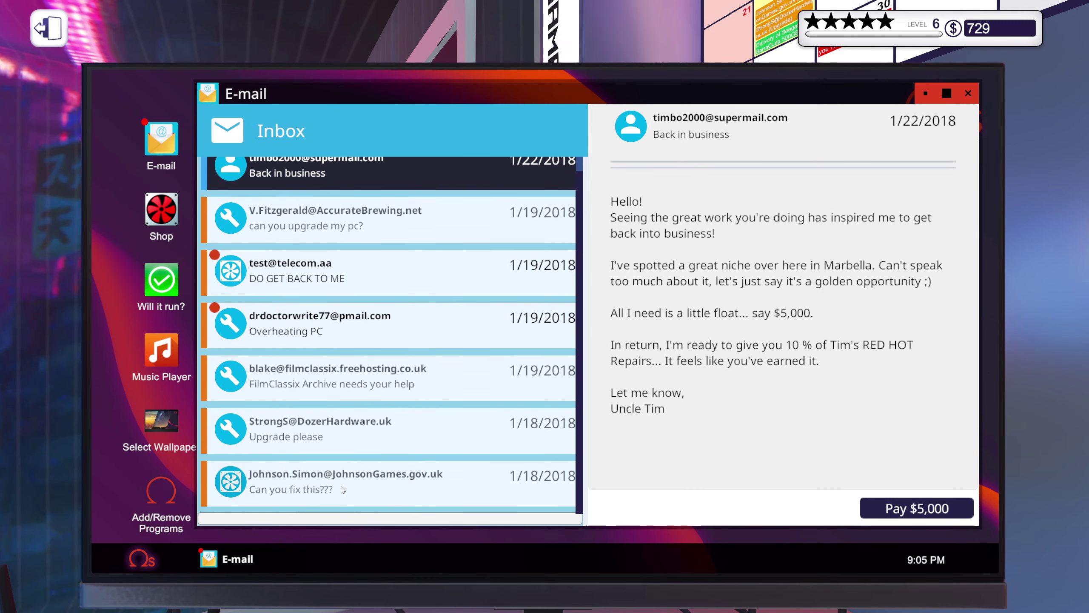
click(341, 489)
scroll(700, 348, down, 2)
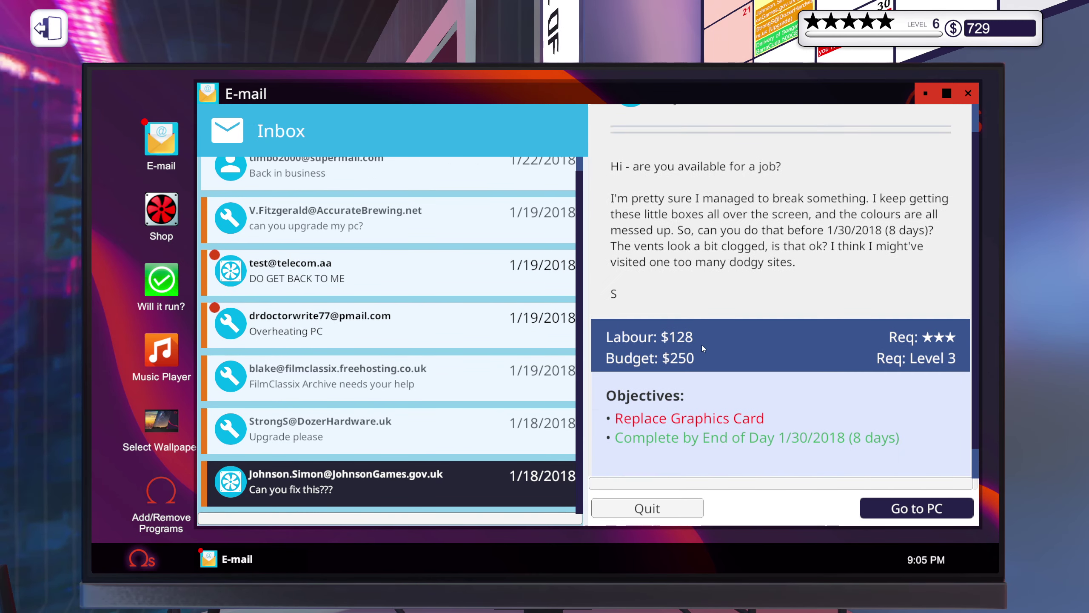
scroll(702, 346, down, 1)
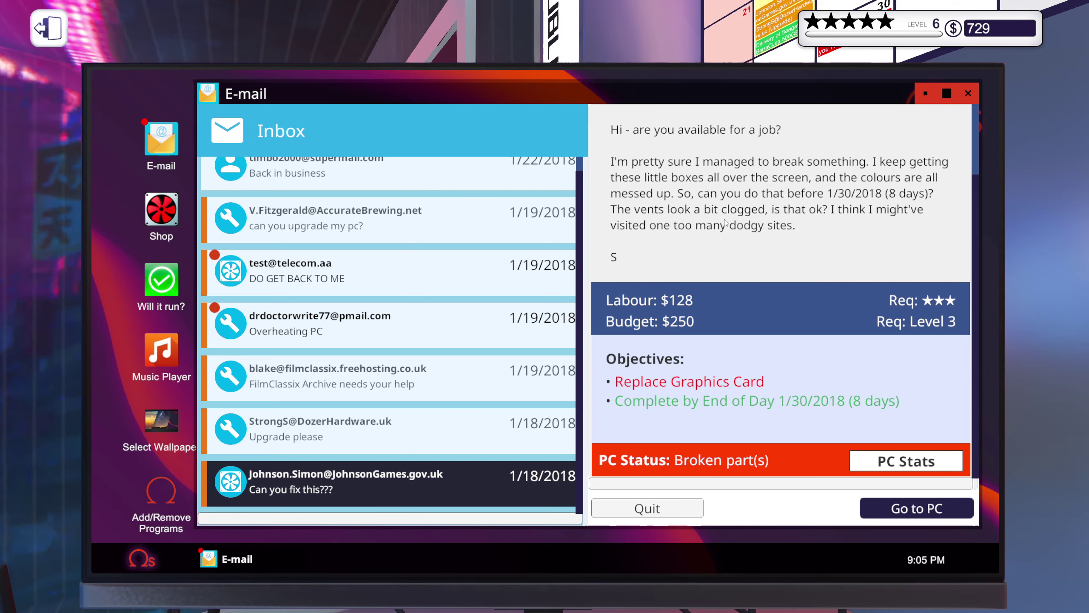
click(907, 511)
- Put the customer's PC on the workbench, remove its glass side panel and dust it with Compressed Air
click(545, 307)
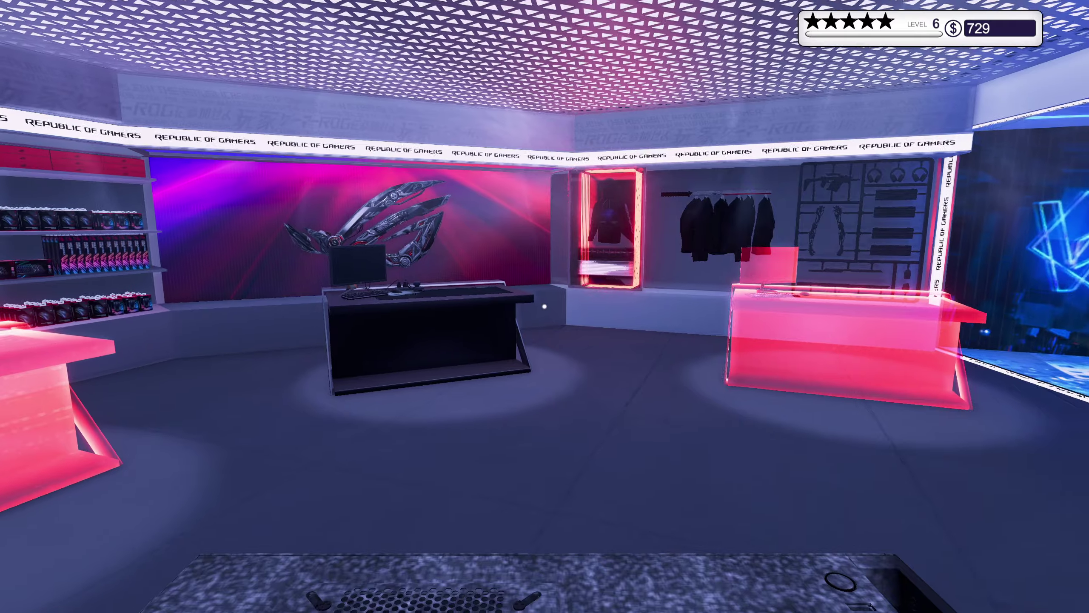
key(w)
click(545, 307)
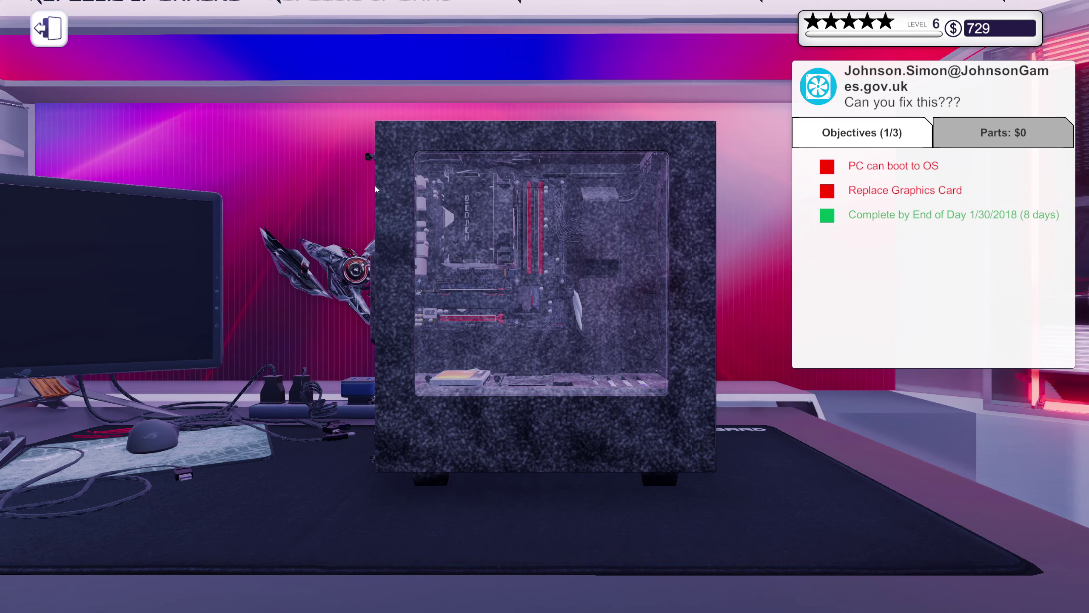
click(373, 402)
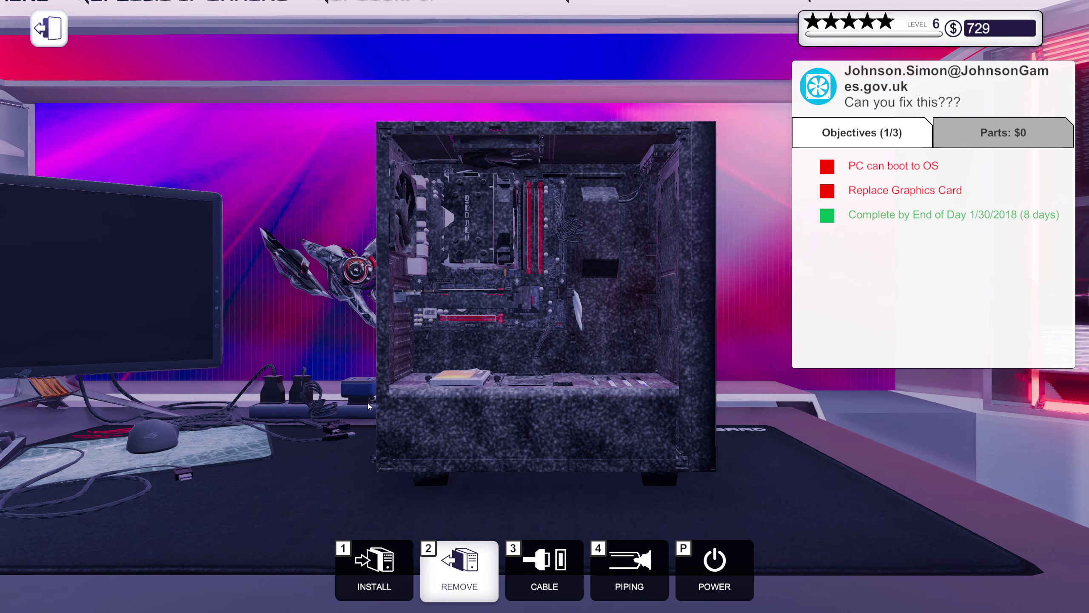
click(391, 562)
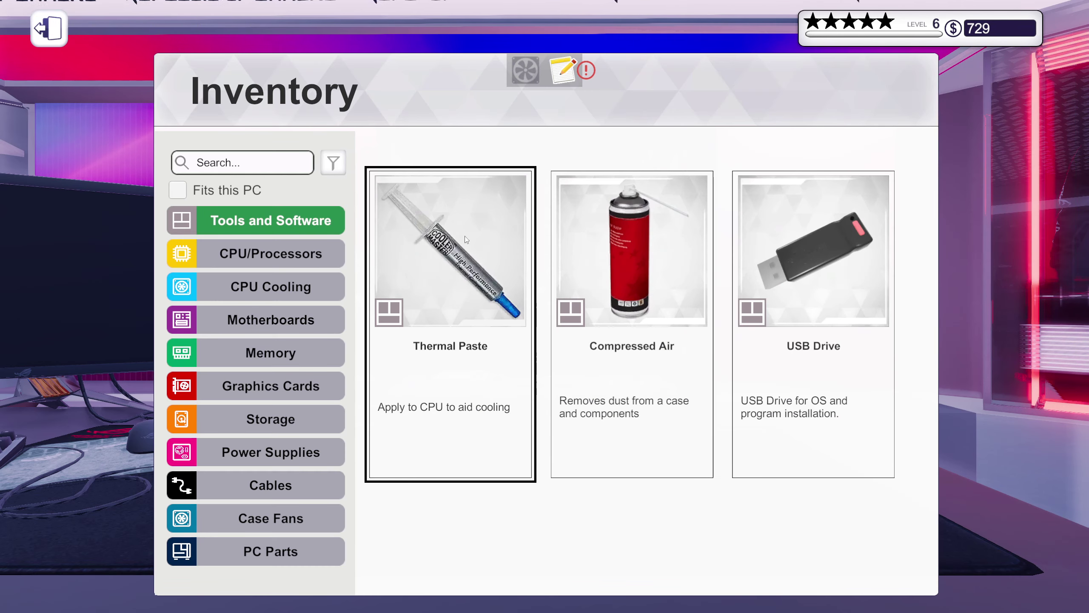
click(595, 246)
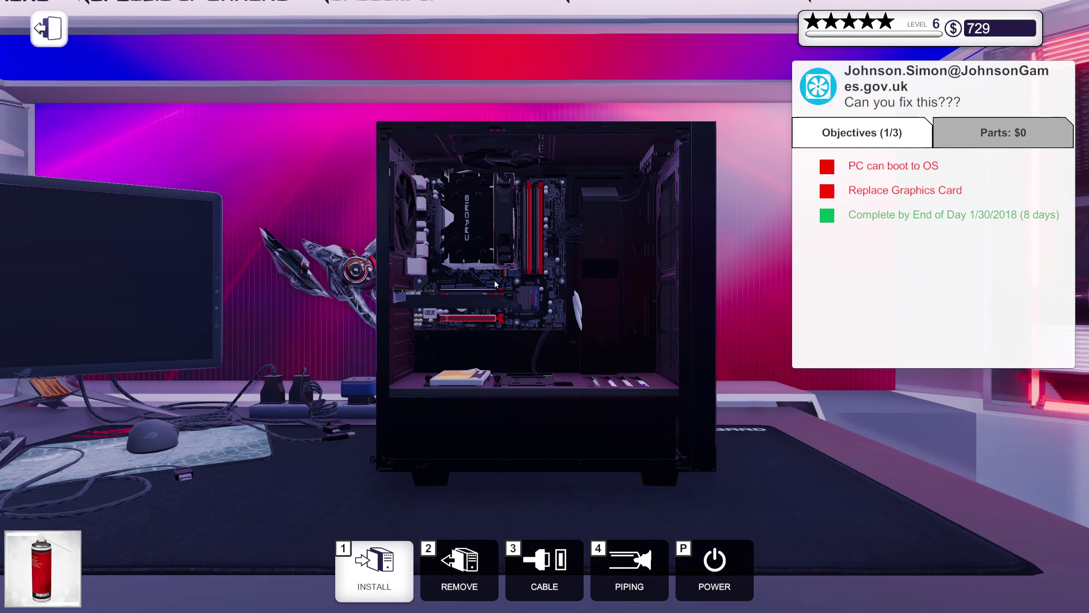
- Orbit around the cleaned case to face its open side and switch to Remove mode
mouse_move(593, 404)
mouse_down()
mouse_move(477, 404)
mouse_move(340, 358)
mouse_move(341, 256)
mouse_move(409, 273)
mouse_move(409, 340)
mouse_up()
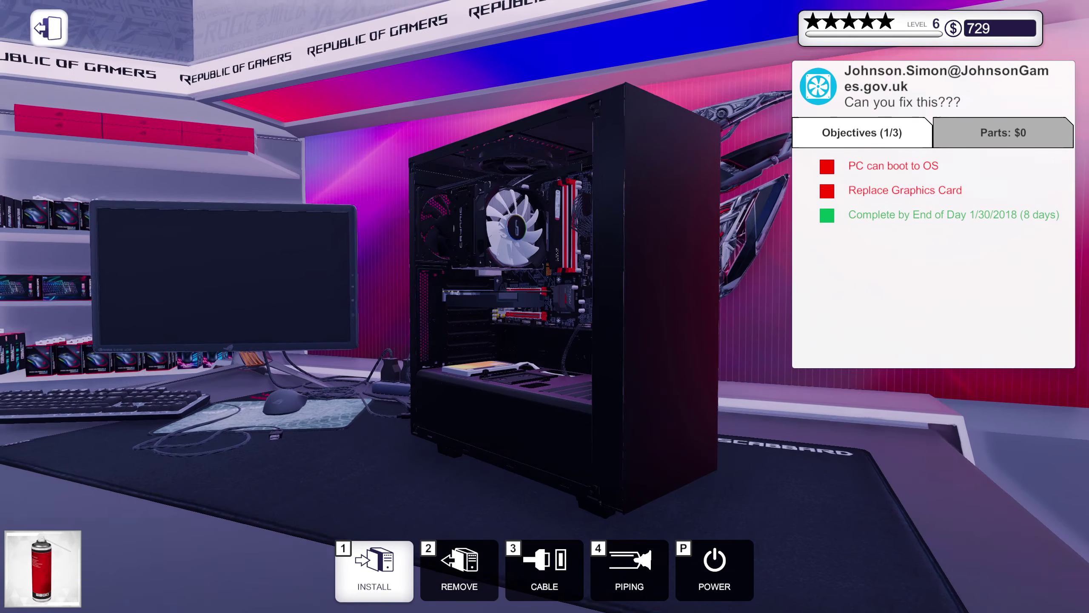
drag(409, 340, 511, 293)
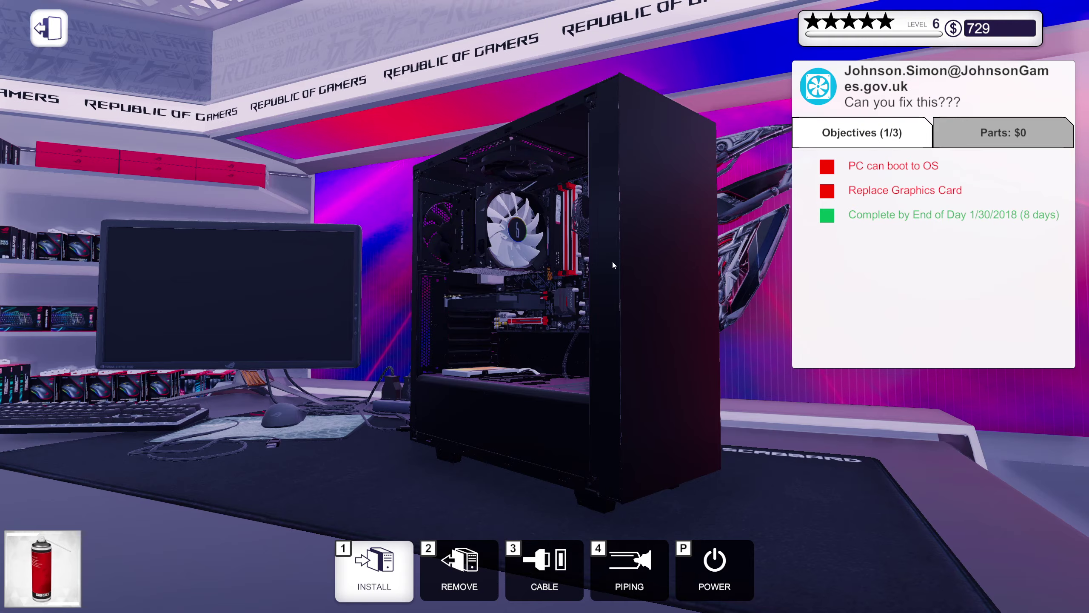
mouse_move(613, 263)
mouse_down()
mouse_move(698, 263)
mouse_move(676, 231)
mouse_move(545, 171)
mouse_move(544, 221)
mouse_move(511, 256)
mouse_move(545, 306)
mouse_up()
drag(669, 268, 663, 266)
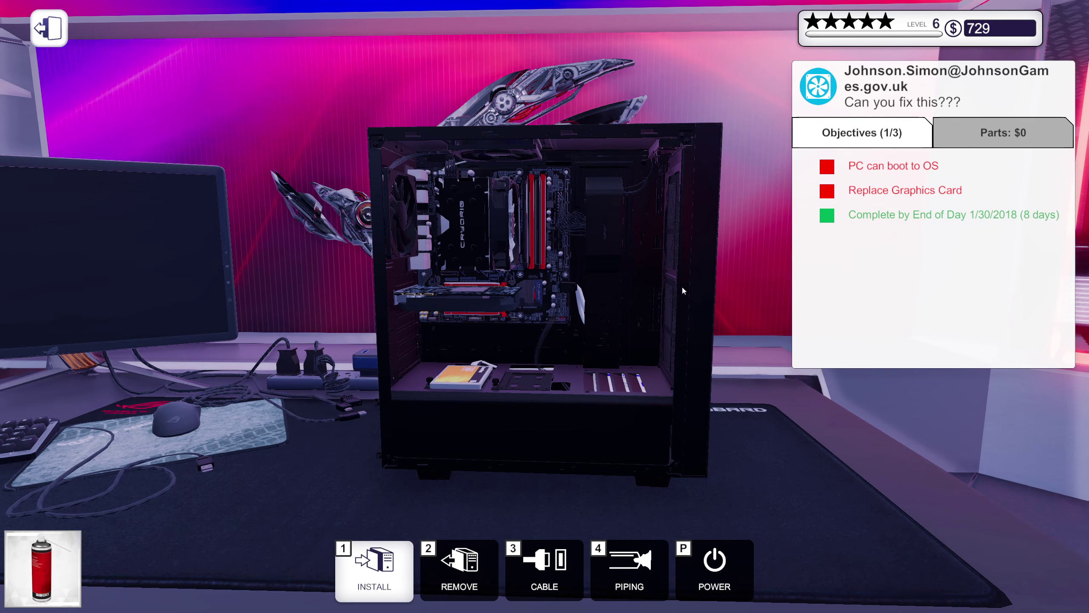
mouse_move(682, 286)
mouse_down()
mouse_move(647, 256)
mouse_move(656, 276)
mouse_move(594, 286)
mouse_up()
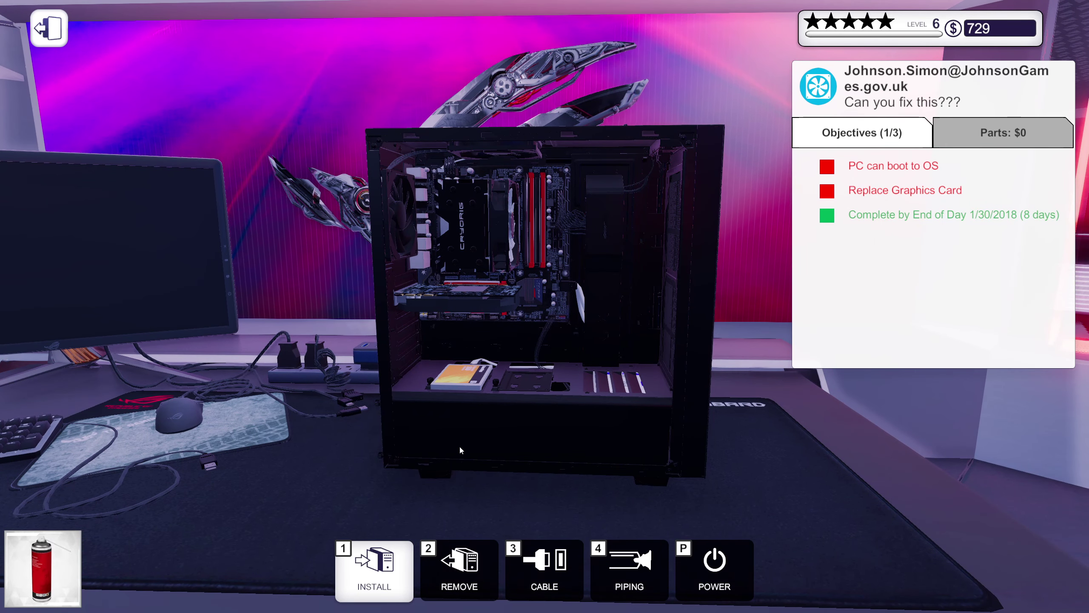
key(2)
scroll(514, 300, up, 2)
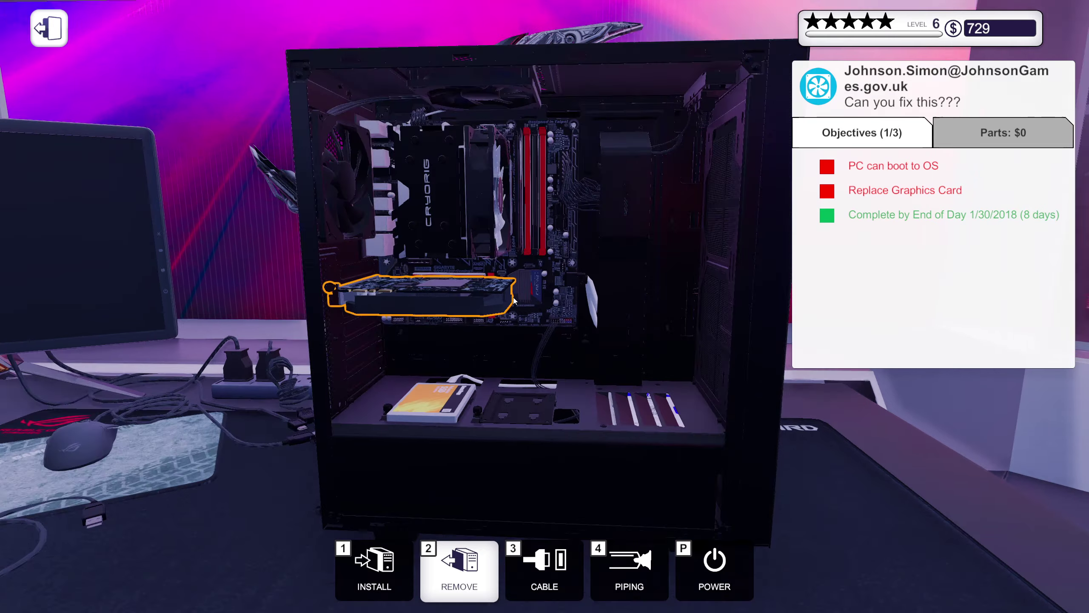
scroll(514, 300, up, 1)
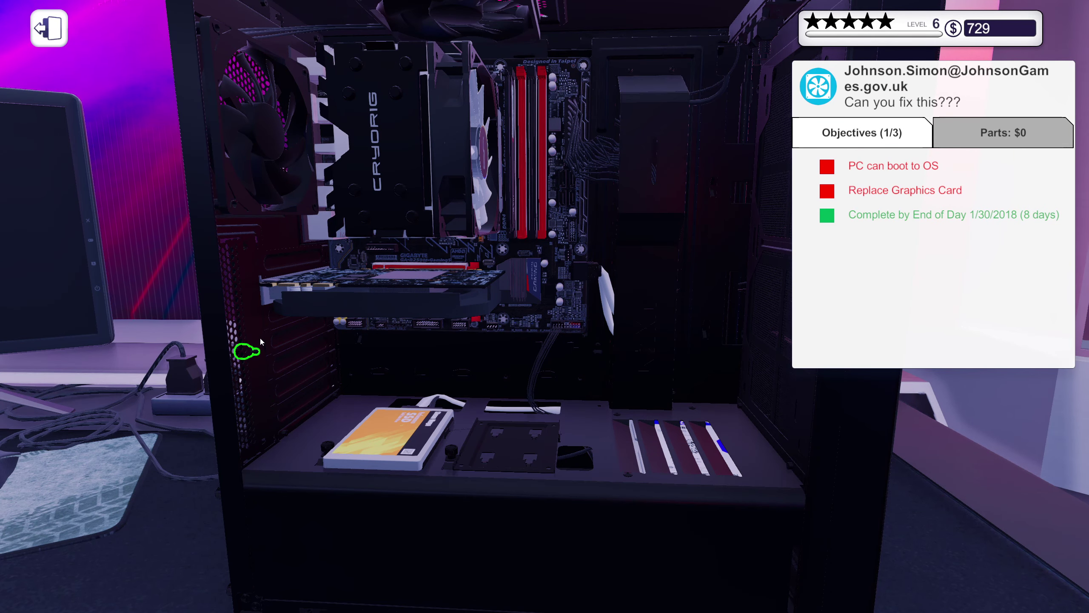
- Swap the old graphics card for an MSI Radeon R9 380 GAMING 4G and screw it in
click(255, 290)
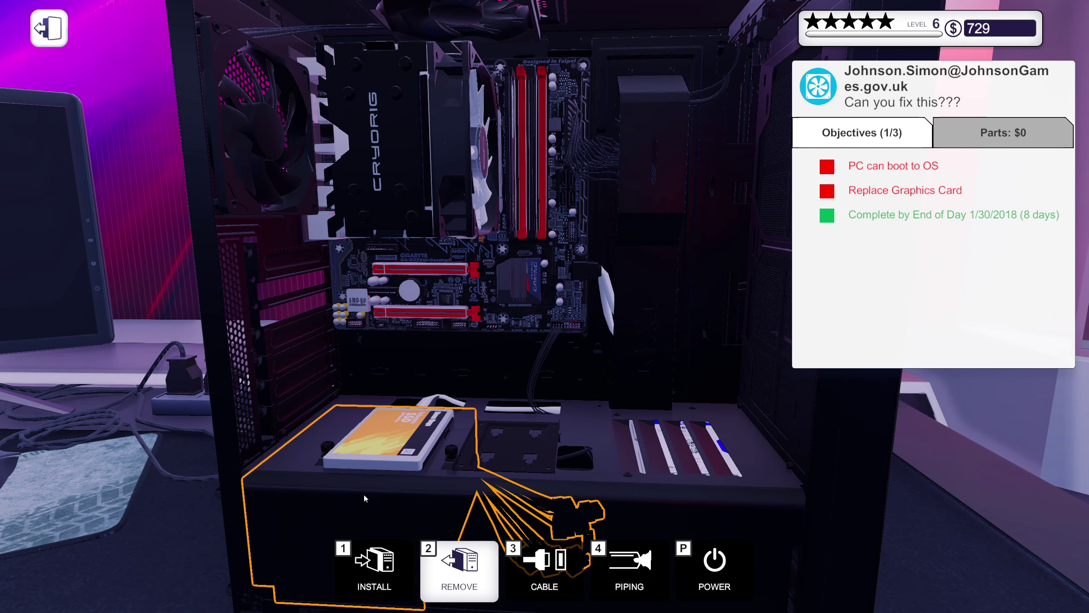
click(369, 575)
click(270, 386)
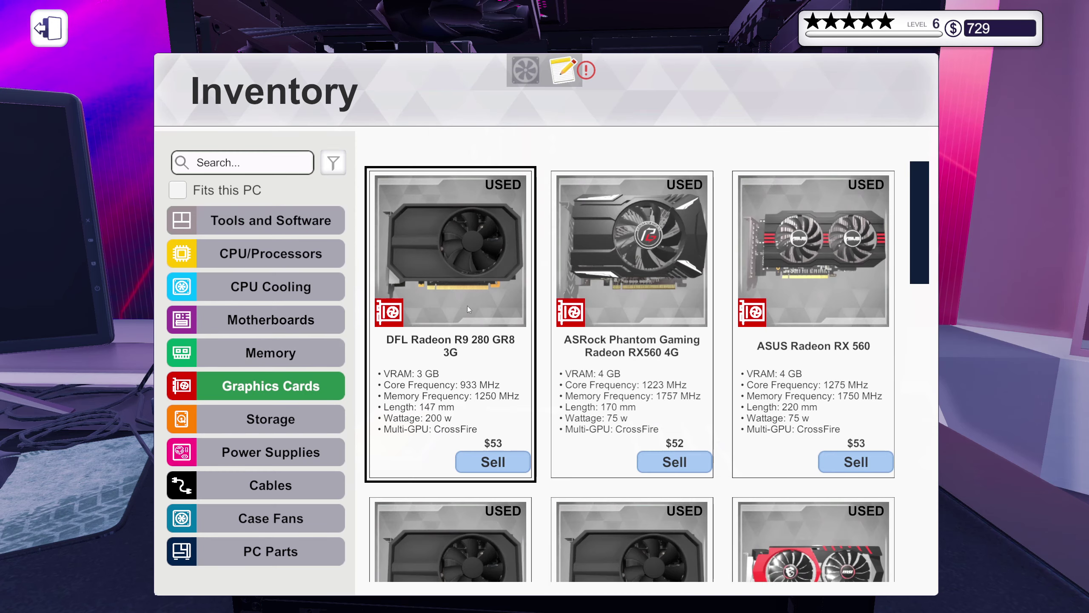
scroll(467, 305, down, 3)
scroll(467, 305, down, 5)
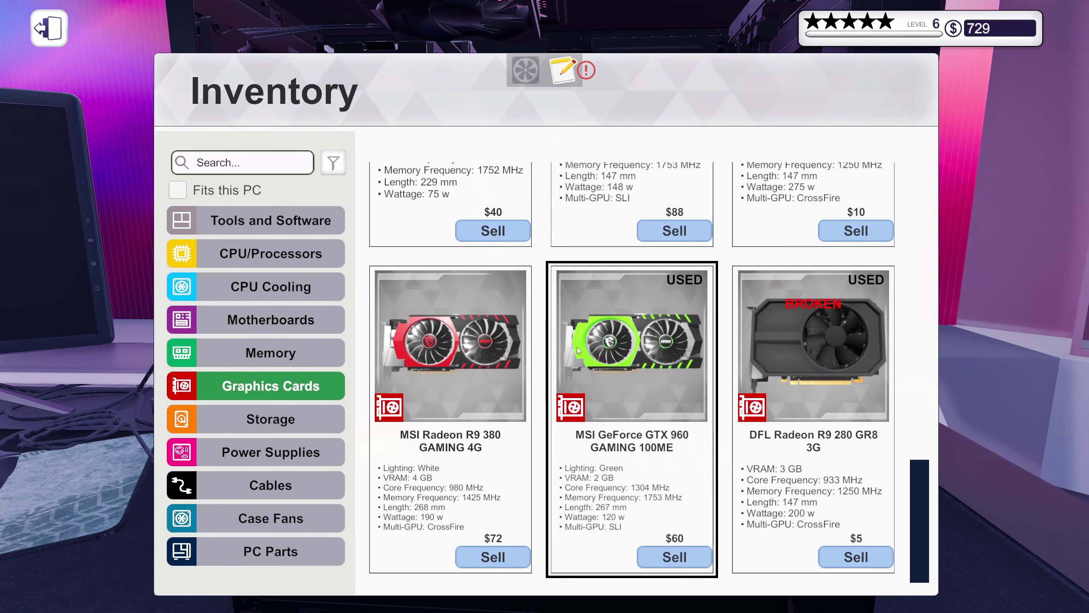
scroll(571, 352, down, 2)
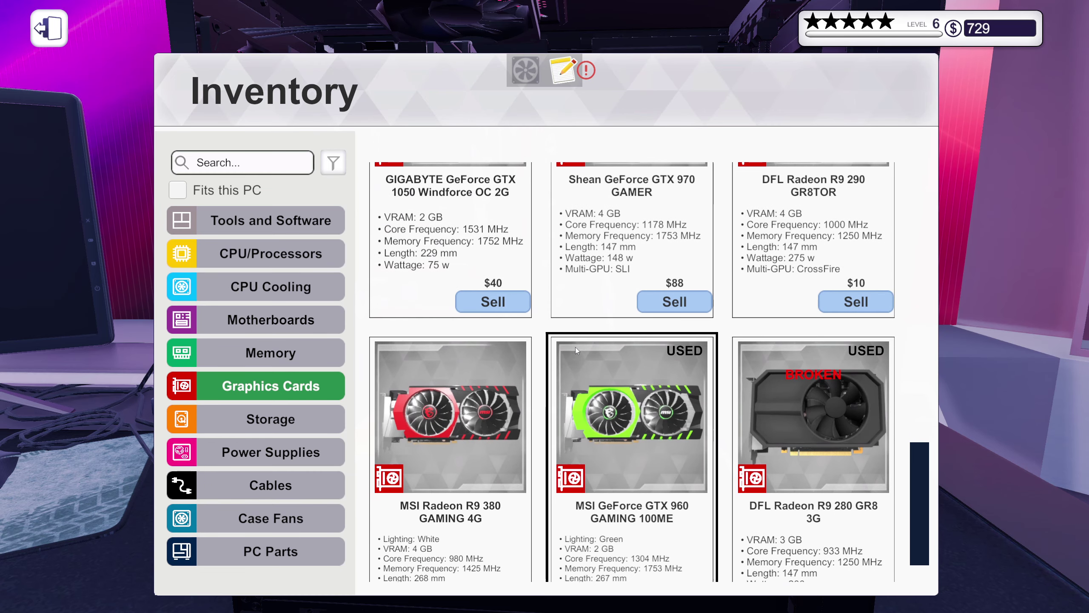
click(443, 363)
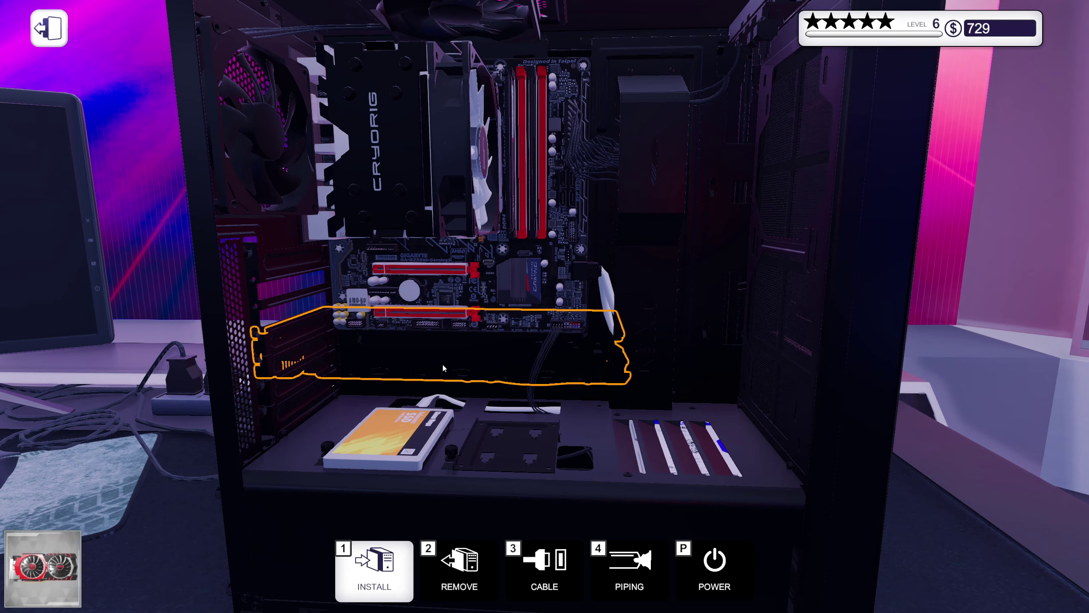
click(352, 299)
click(1000, 134)
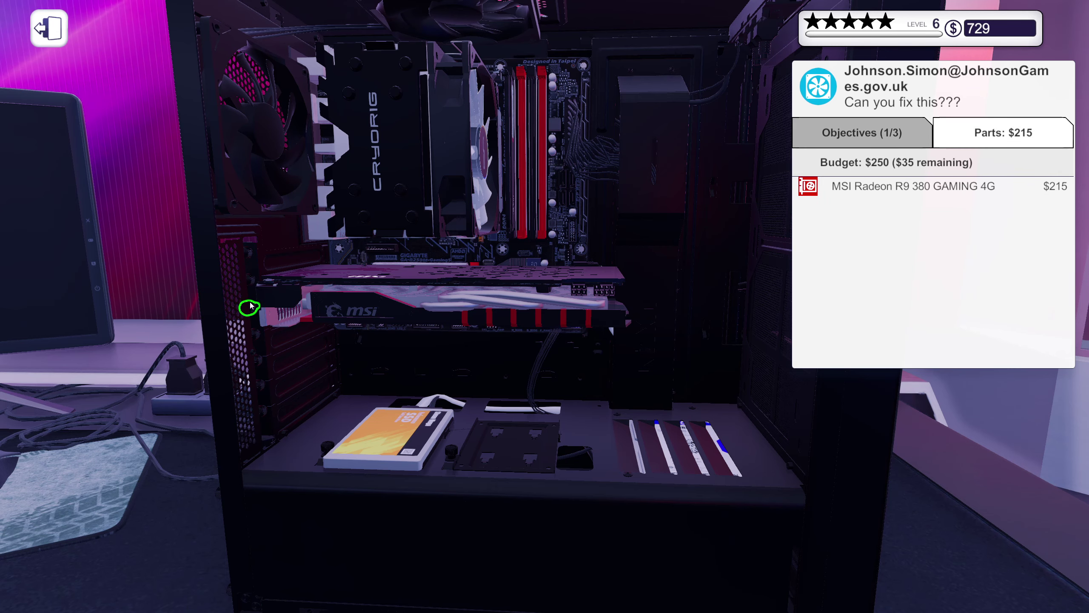
click(247, 284)
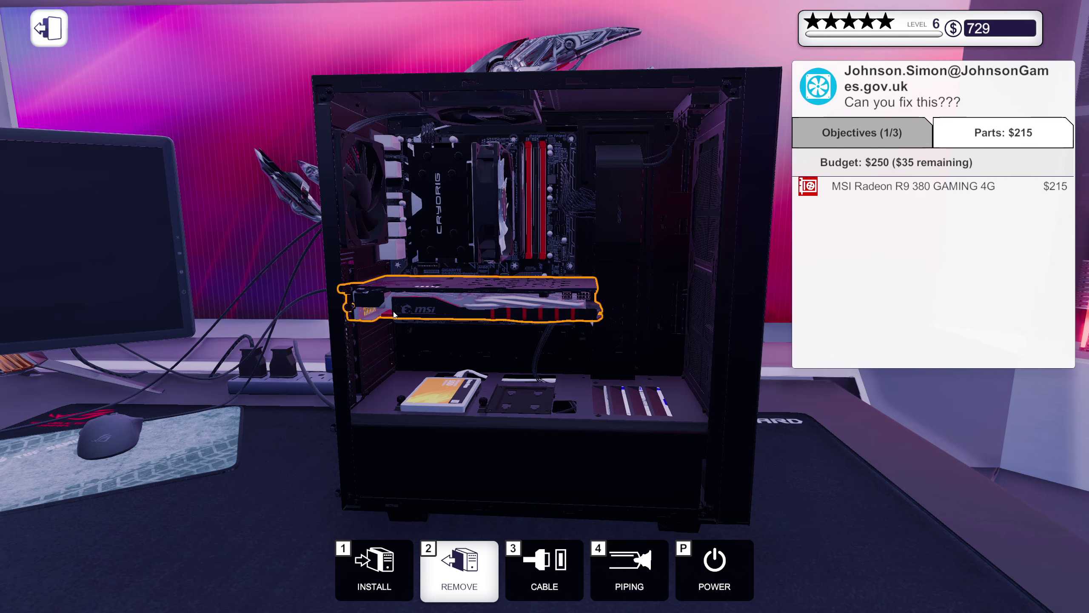
click(388, 586)
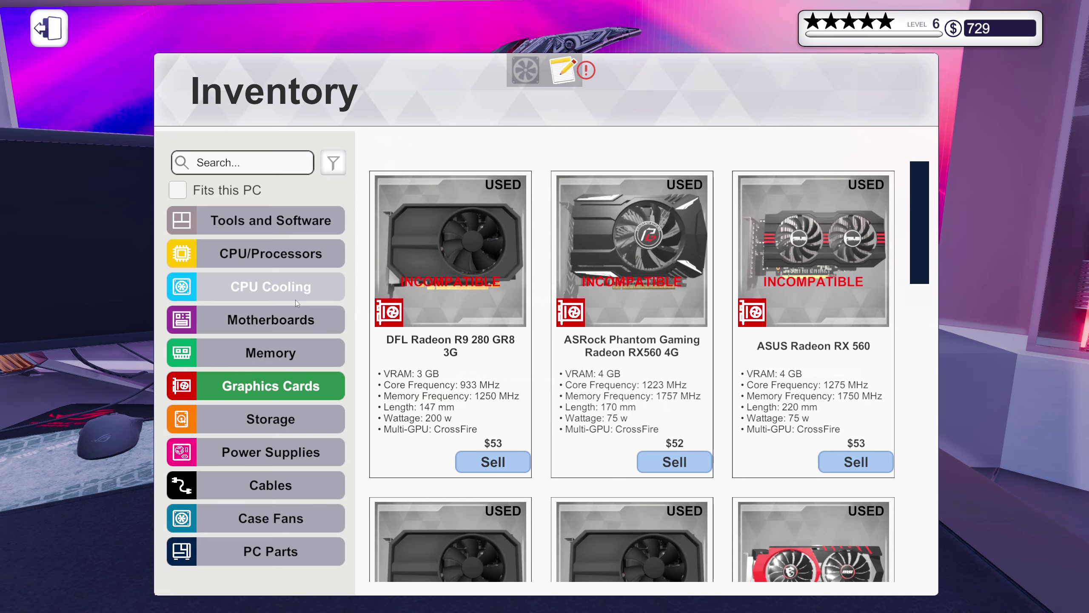
- Attach a power cable to the new graphics card's GPU power connector in Cable mode
key(Escape)
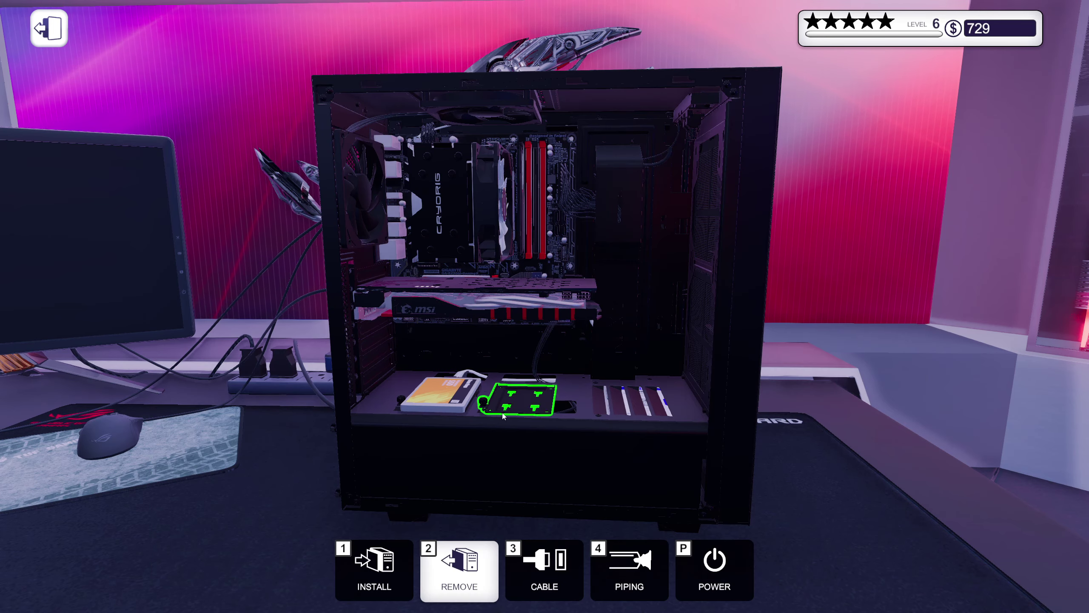
key(Tab)
key(3)
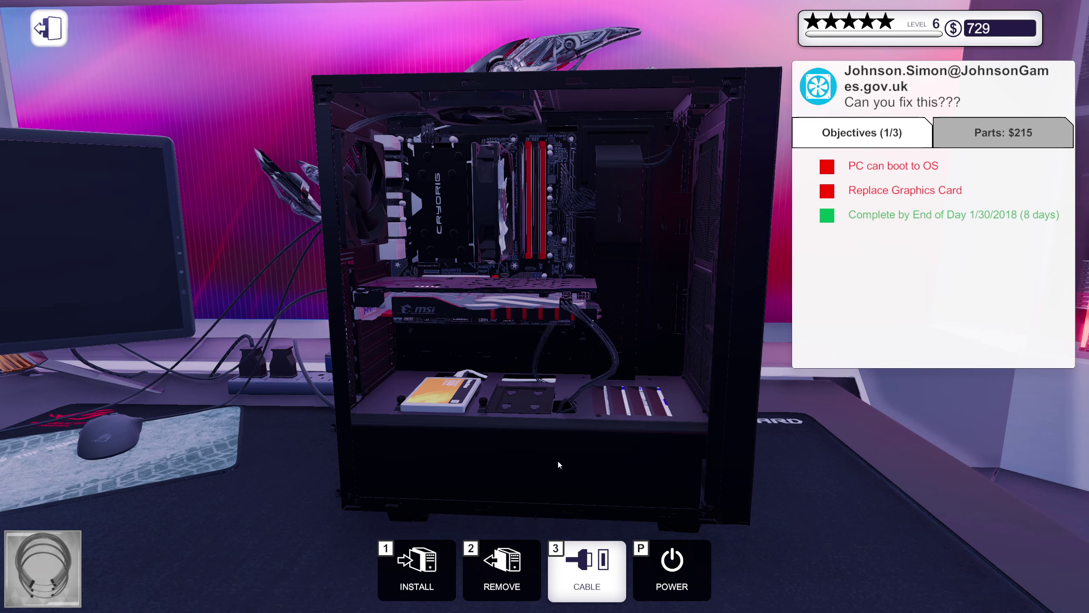
click(558, 460)
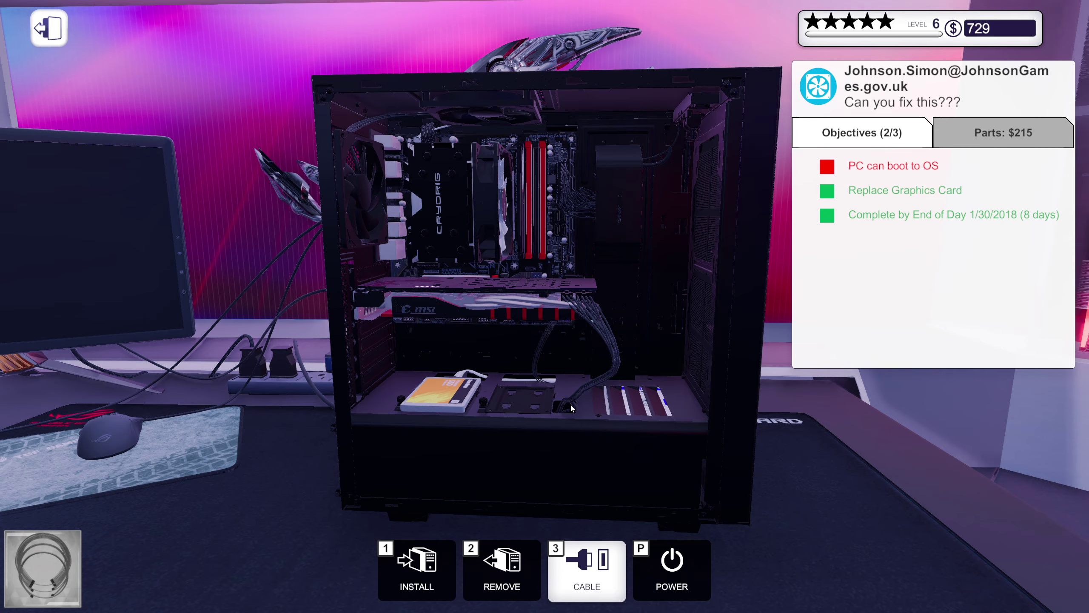
key(i)
- Plug the USB Drive from the tools inventory into the PC
click(300, 214)
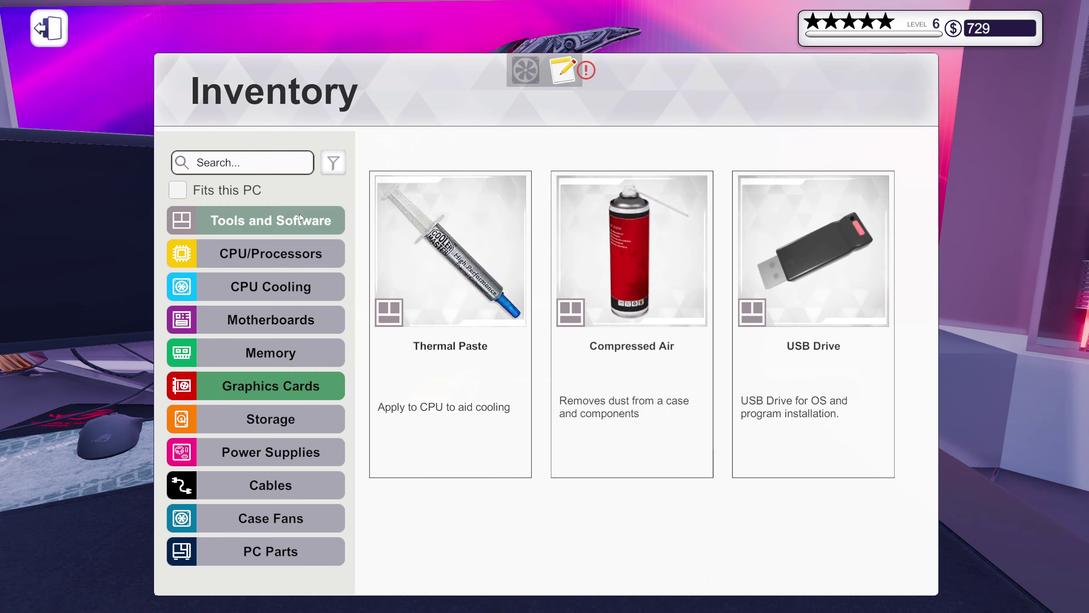
click(814, 256)
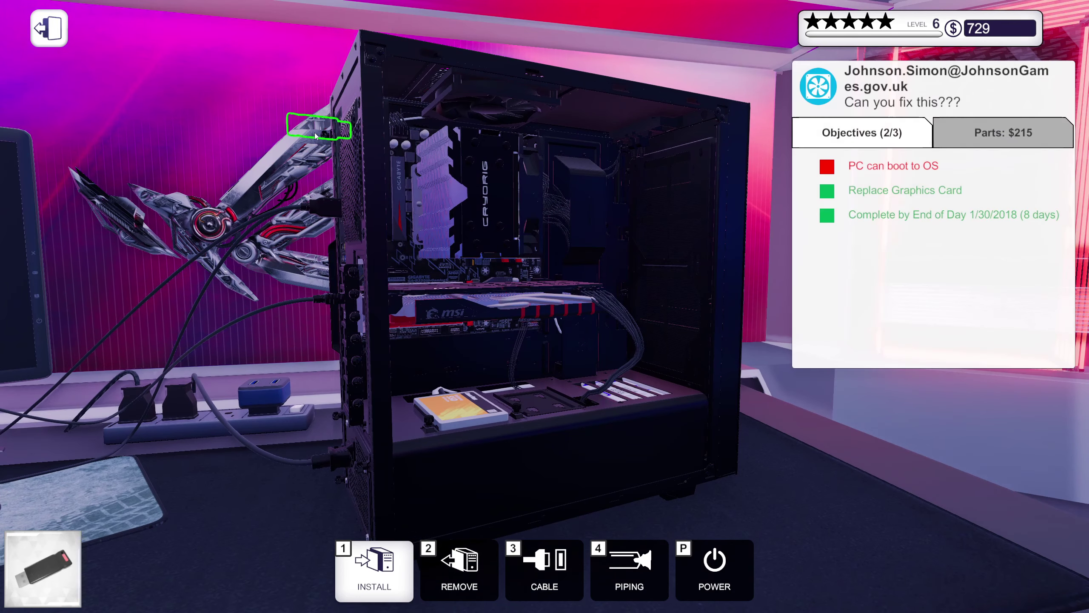
click(316, 135)
click(431, 589)
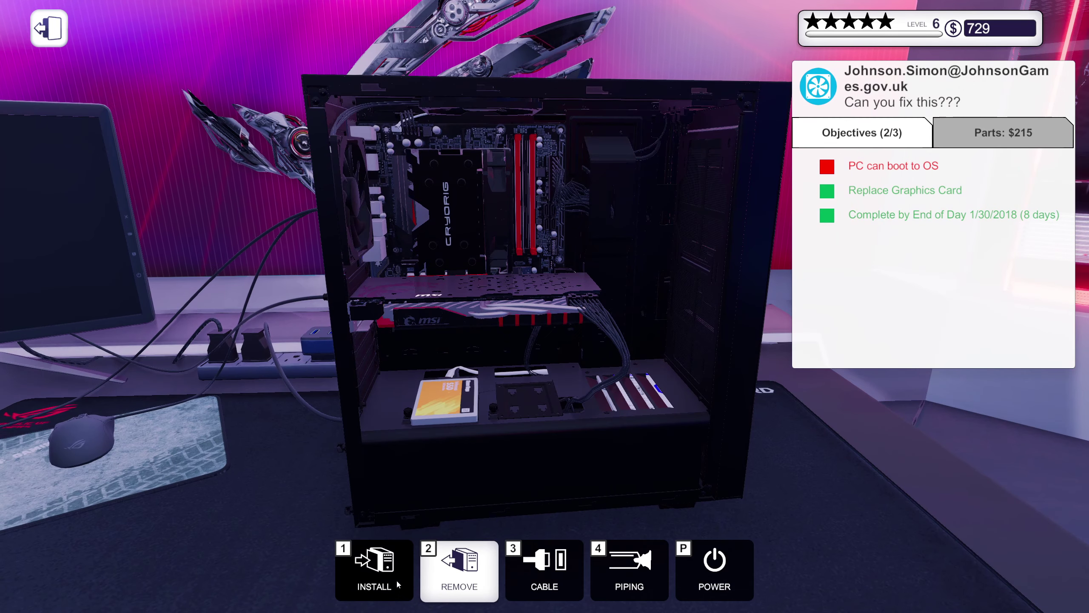
- Fit the glass side panel back onto the case
click(397, 585)
click(315, 555)
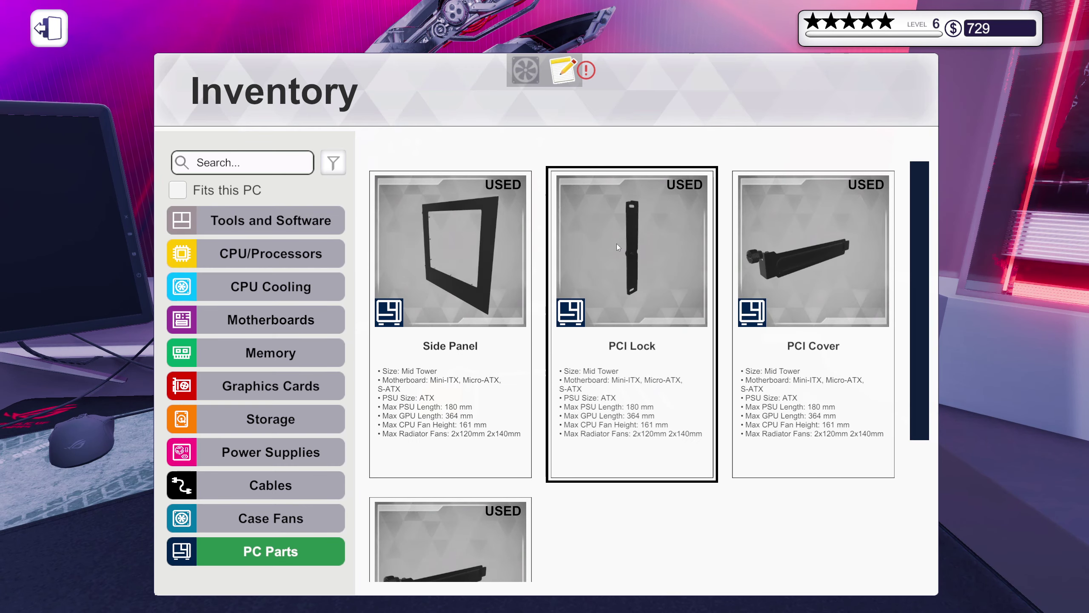
click(616, 244)
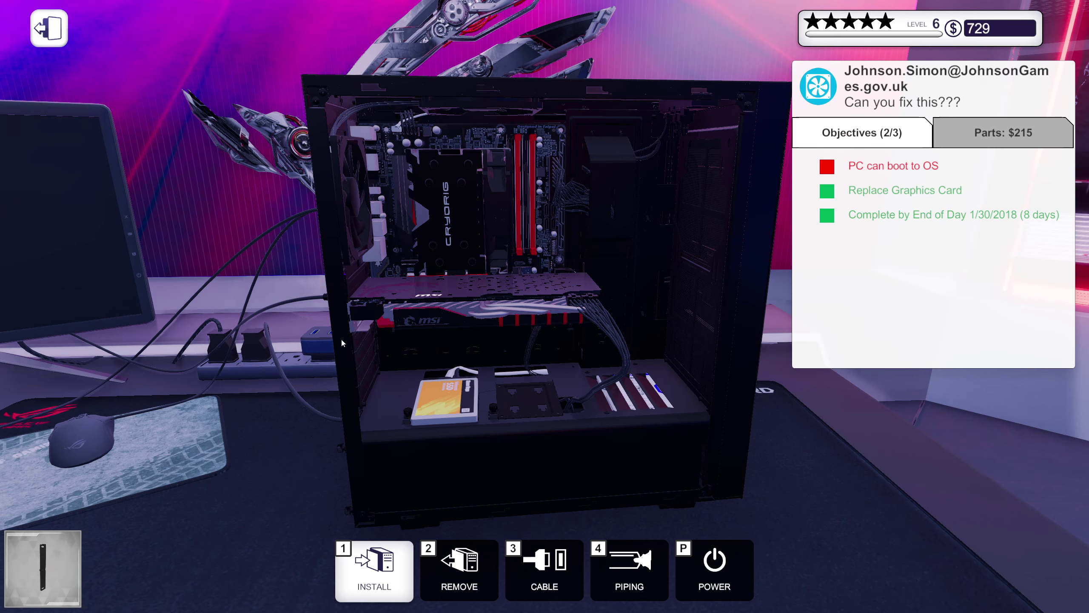
key(2)
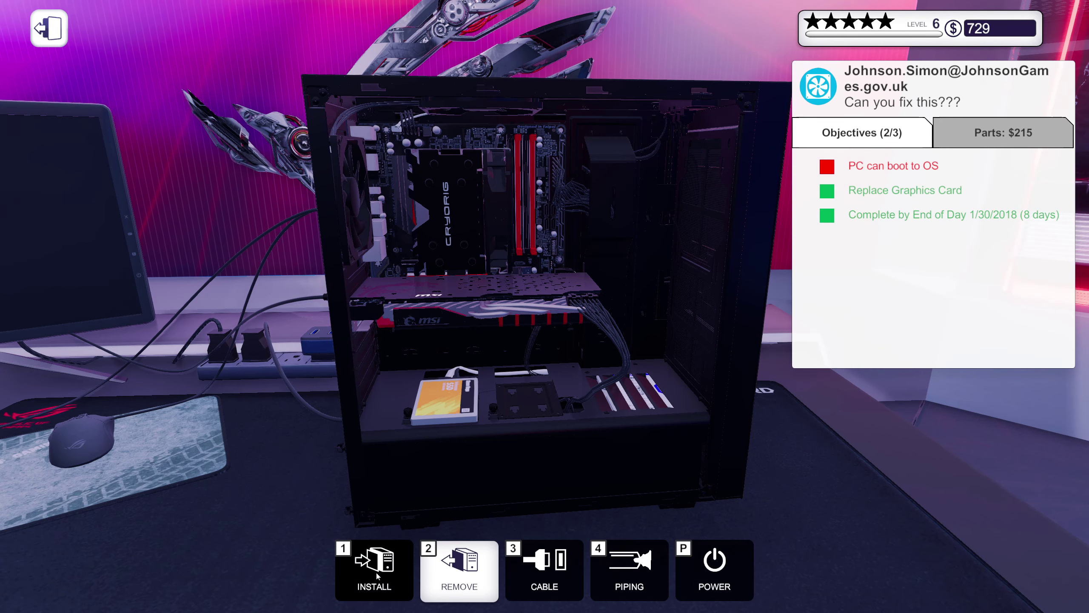
click(378, 581)
click(466, 211)
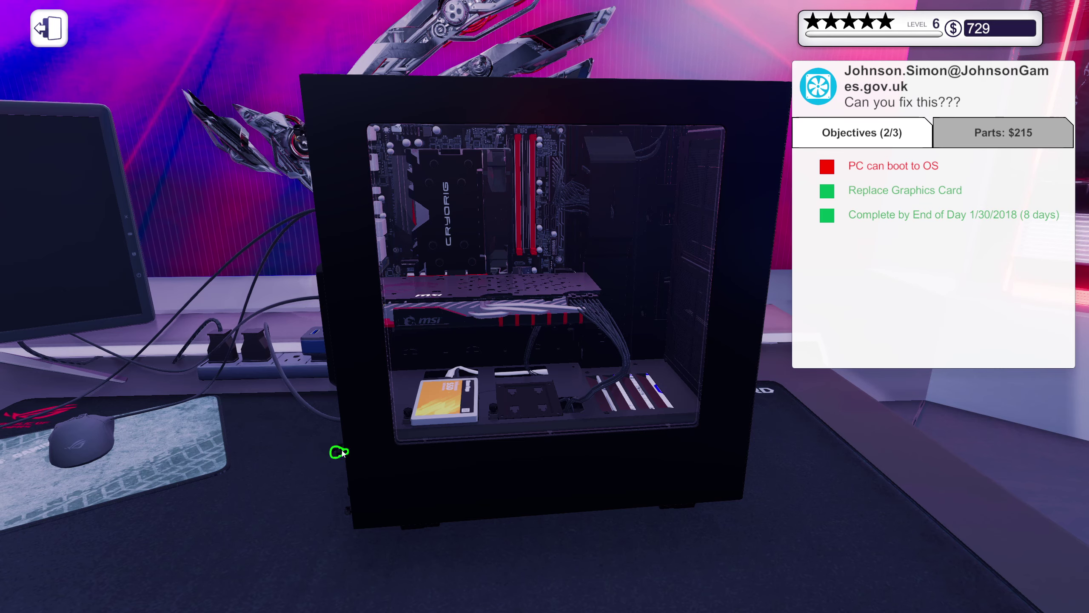
- Power on the PC from the monitor and enter the BIOS
right_click(380, 474)
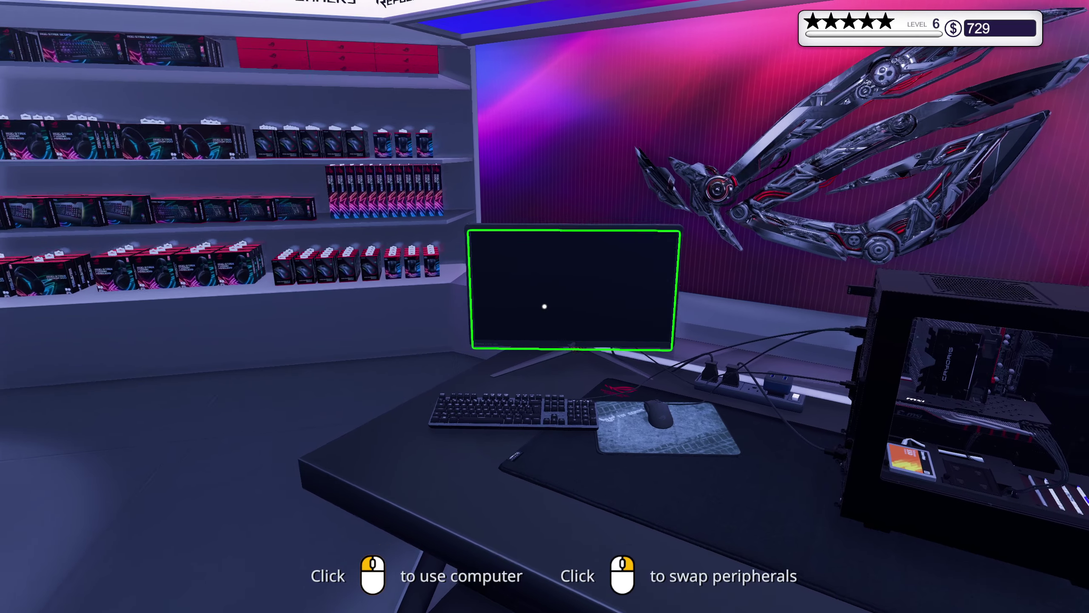
click(544, 306)
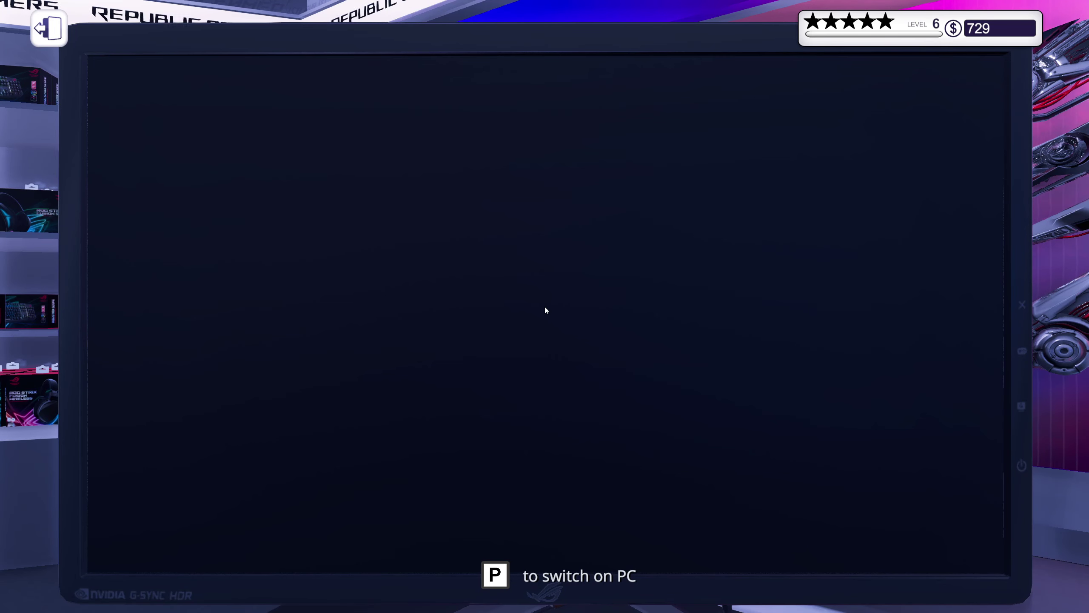
key(p)
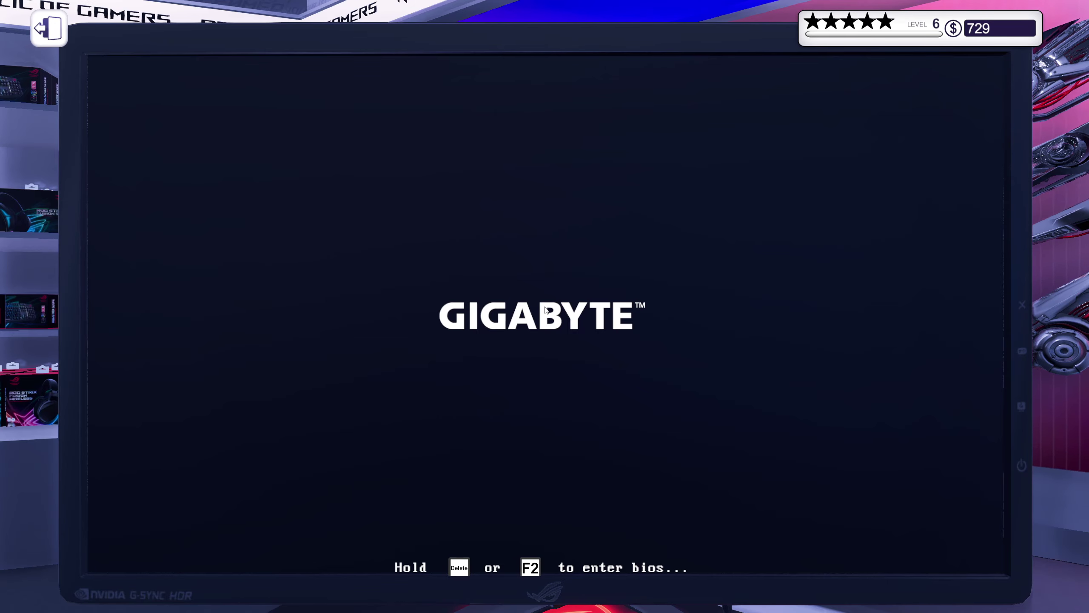
key(Delete)
- Enable XMP in RAM overclocking and set the SSD as the boot device
click(325, 113)
click(436, 272)
click(444, 113)
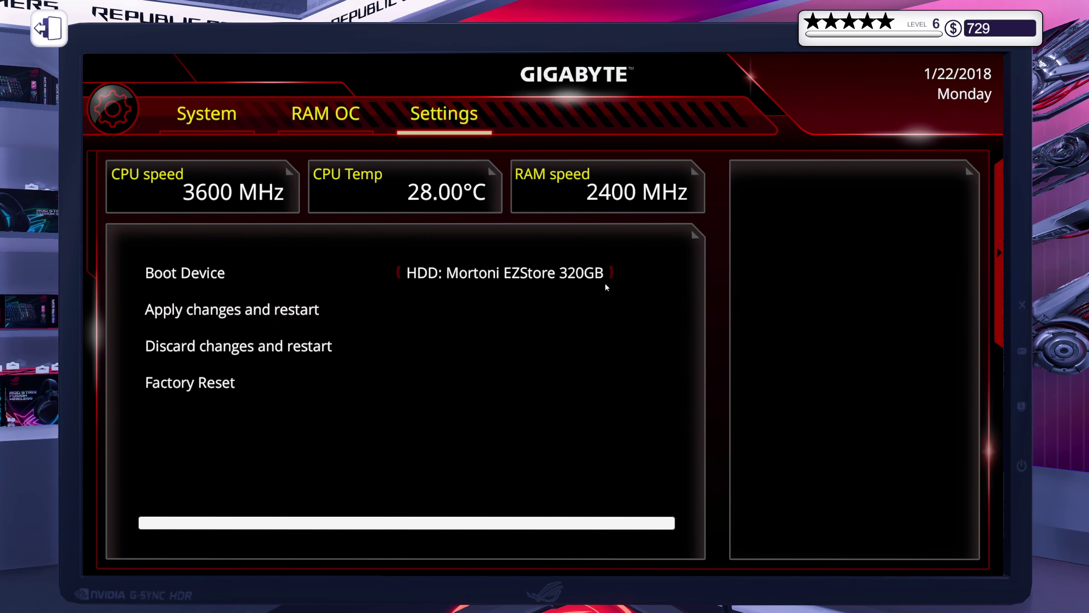
click(476, 274)
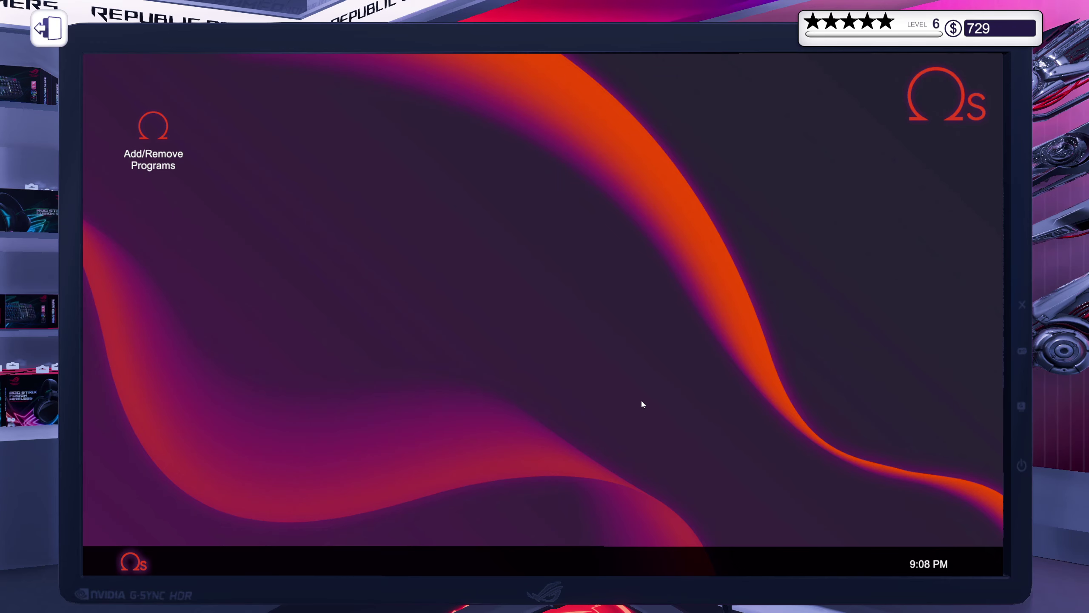
- Carry the repaired PC to the delivery shelf and open the Johnson Games e-mail
key(Escape)
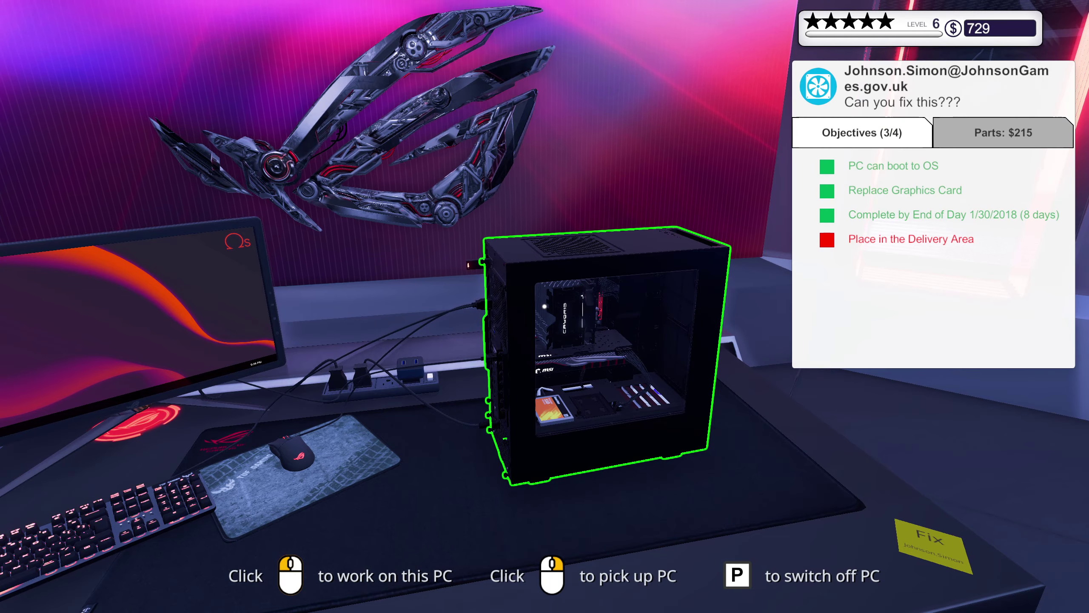
right_click(545, 307)
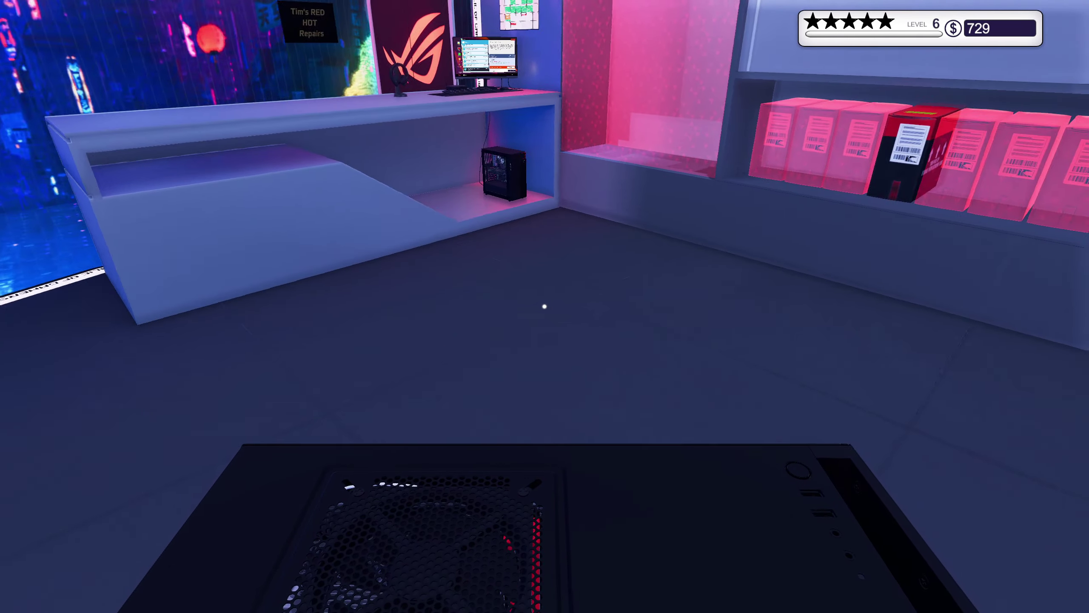
click(545, 307)
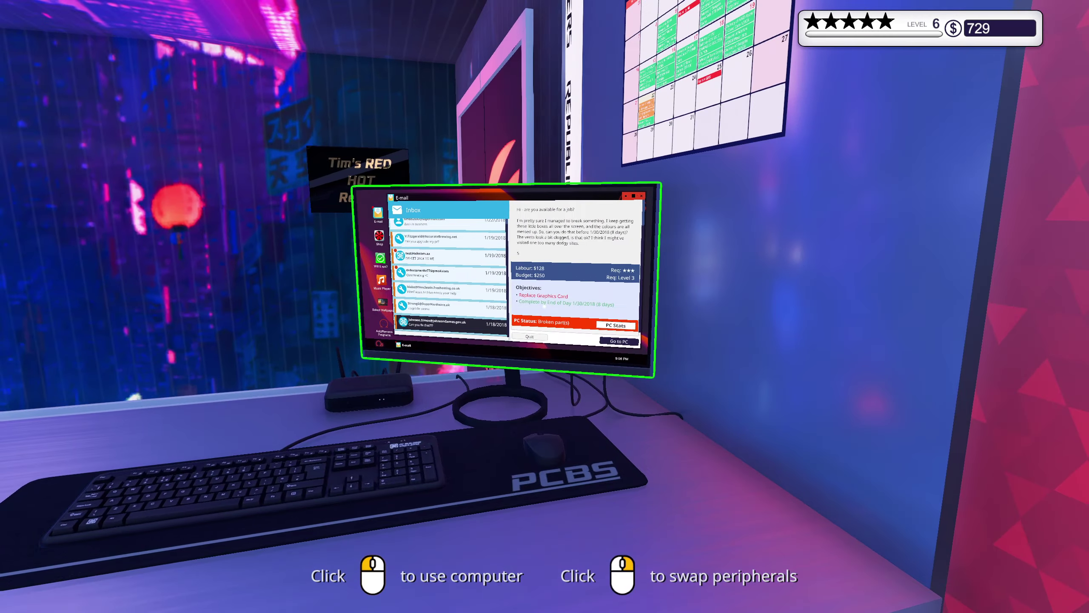
click(546, 307)
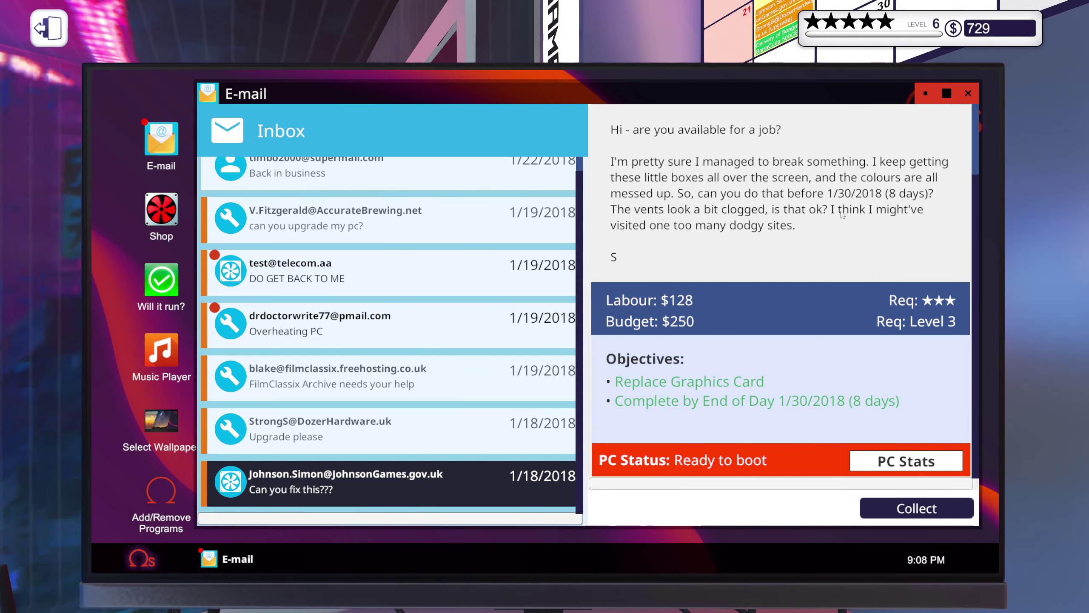
- Return the PC to the workbench and plug the USB Drive into a front port
key(Escape)
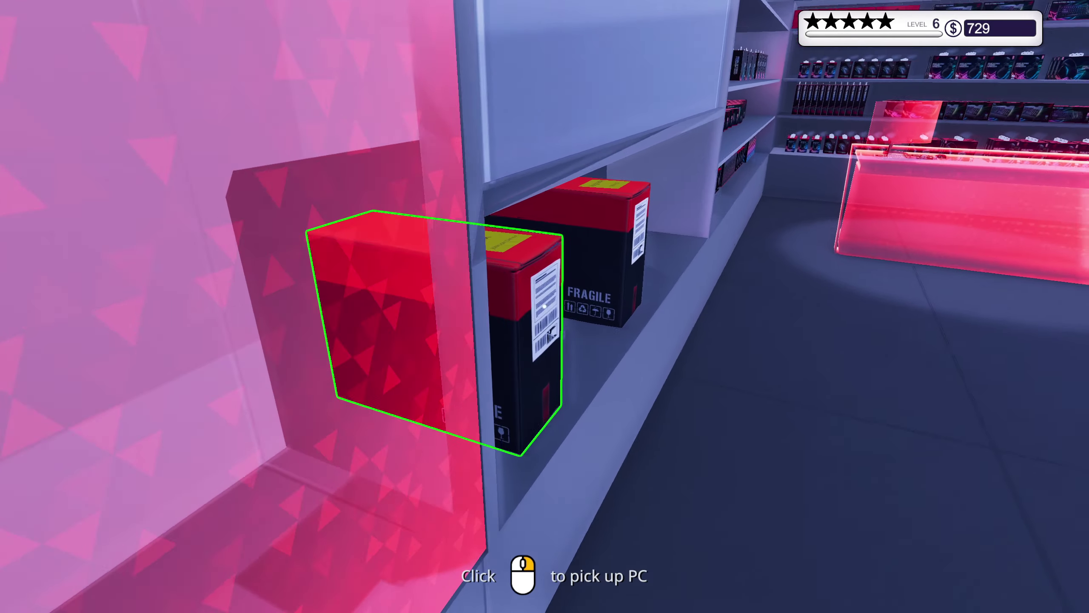
click(545, 307)
key(w)
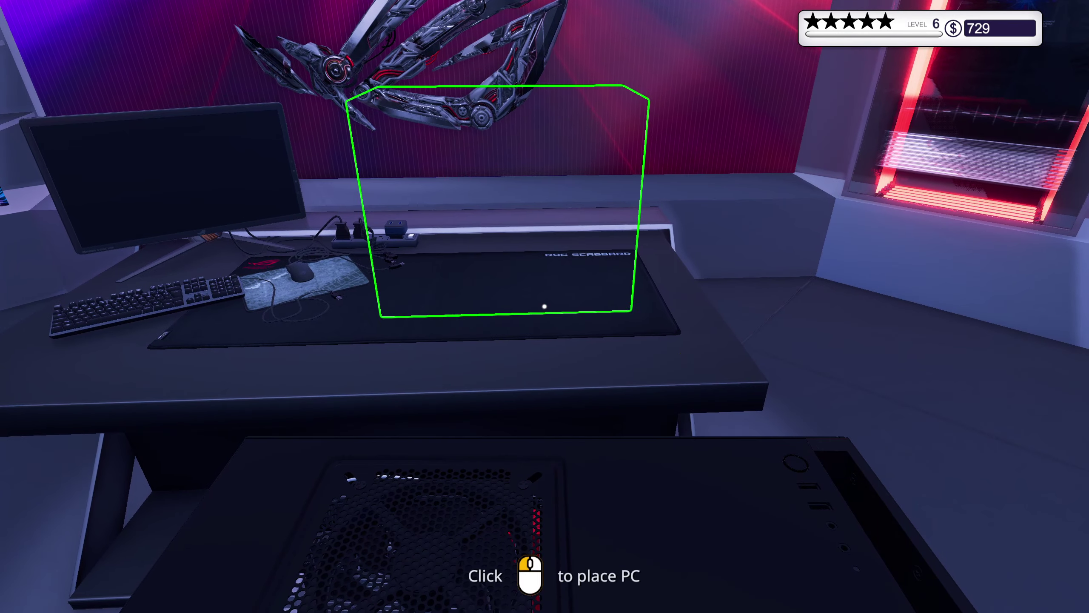
click(545, 306)
click(544, 306)
key(1)
click(815, 323)
drag(517, 274, 448, 217)
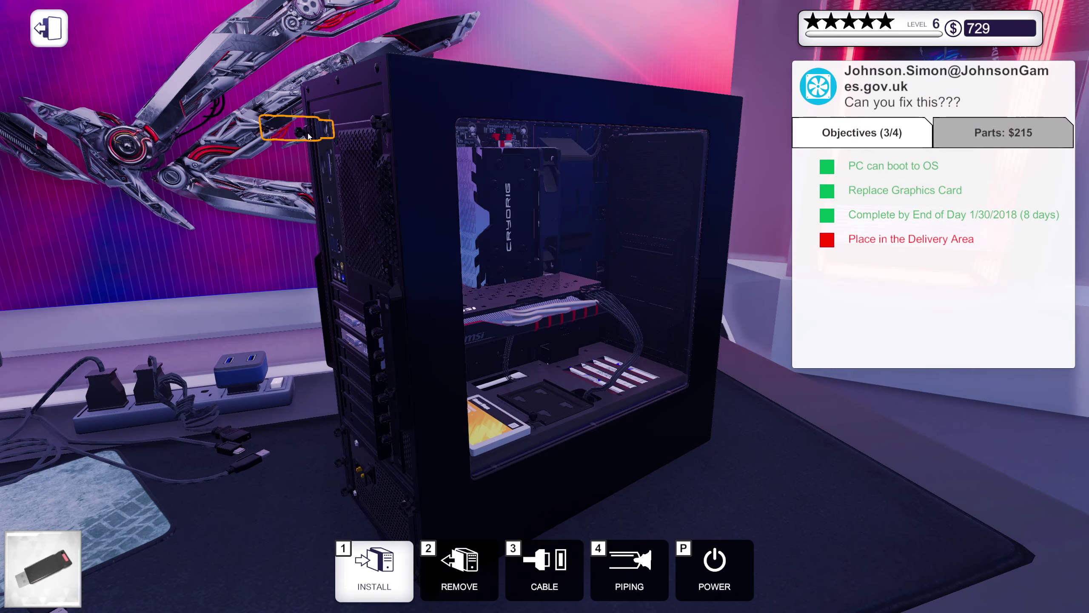
click(290, 133)
- Boot the PC and install Virus Scanner through the program installer
key(Escape)
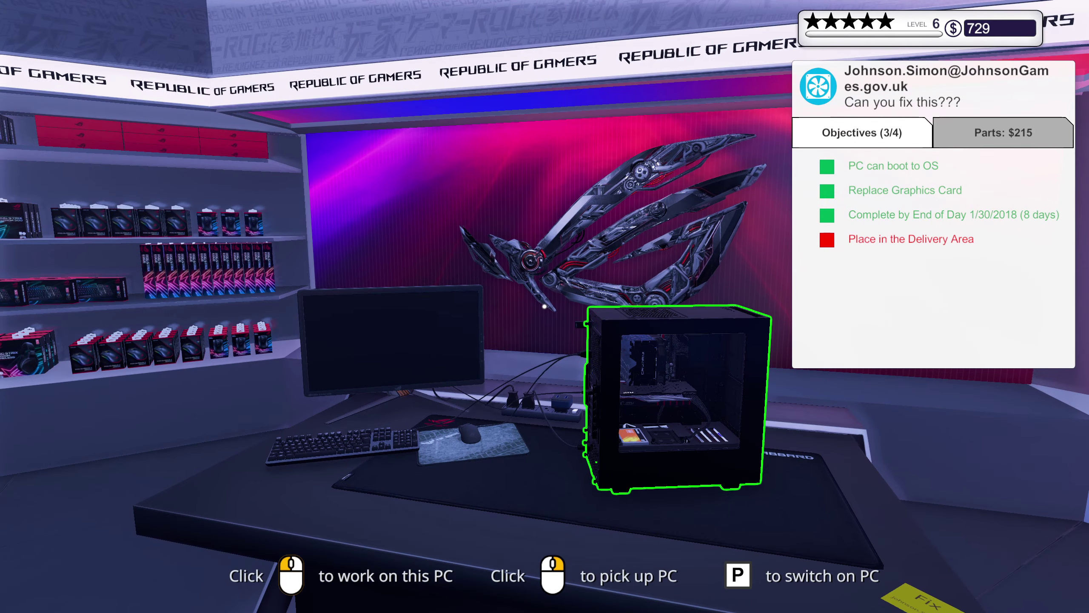
click(544, 306)
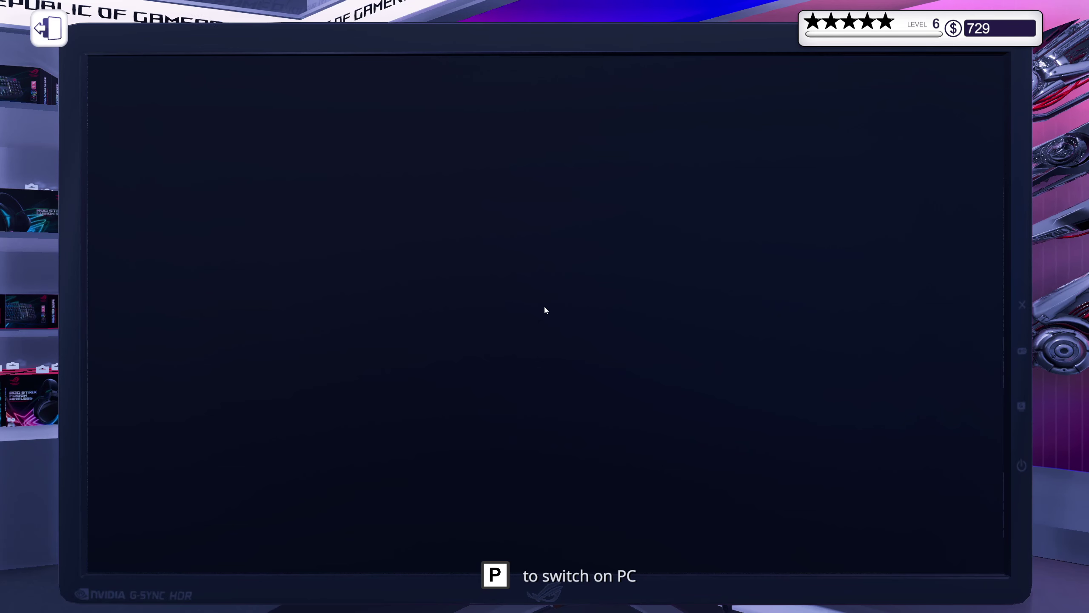
key(p)
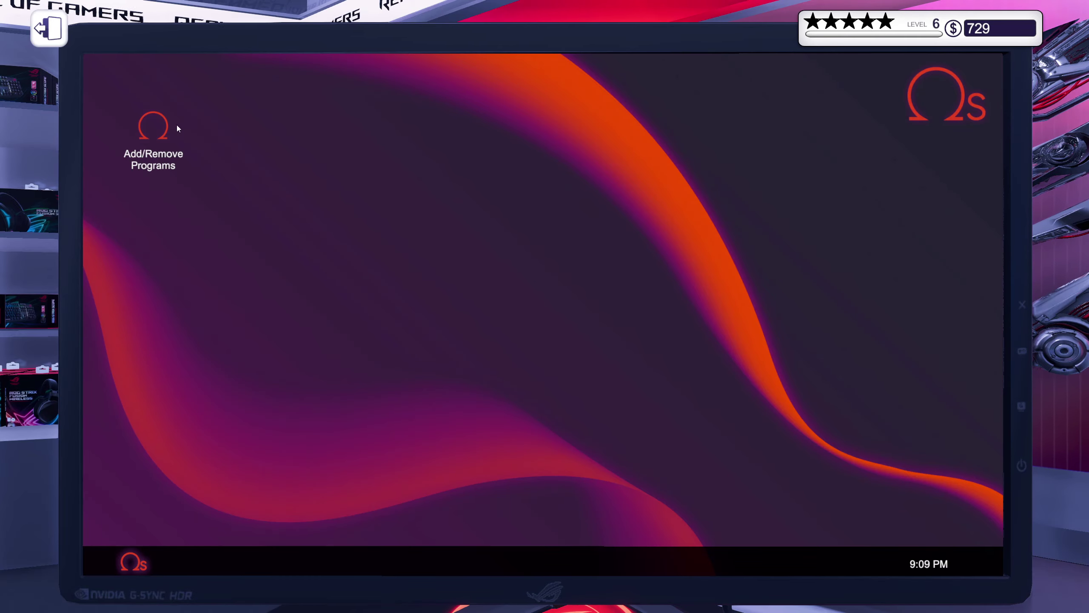
double_click(161, 130)
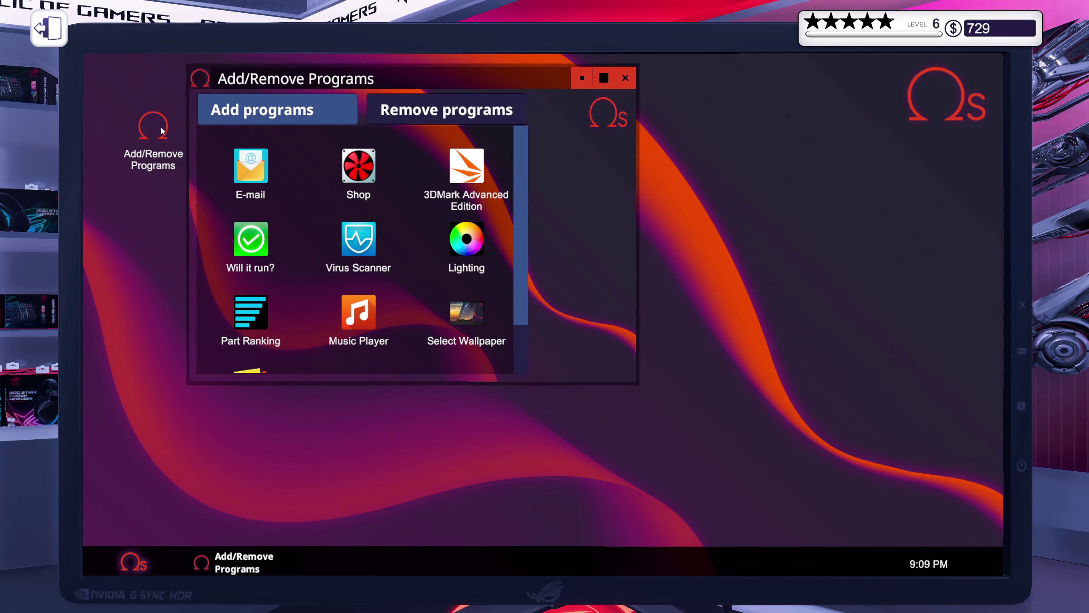
click(363, 250)
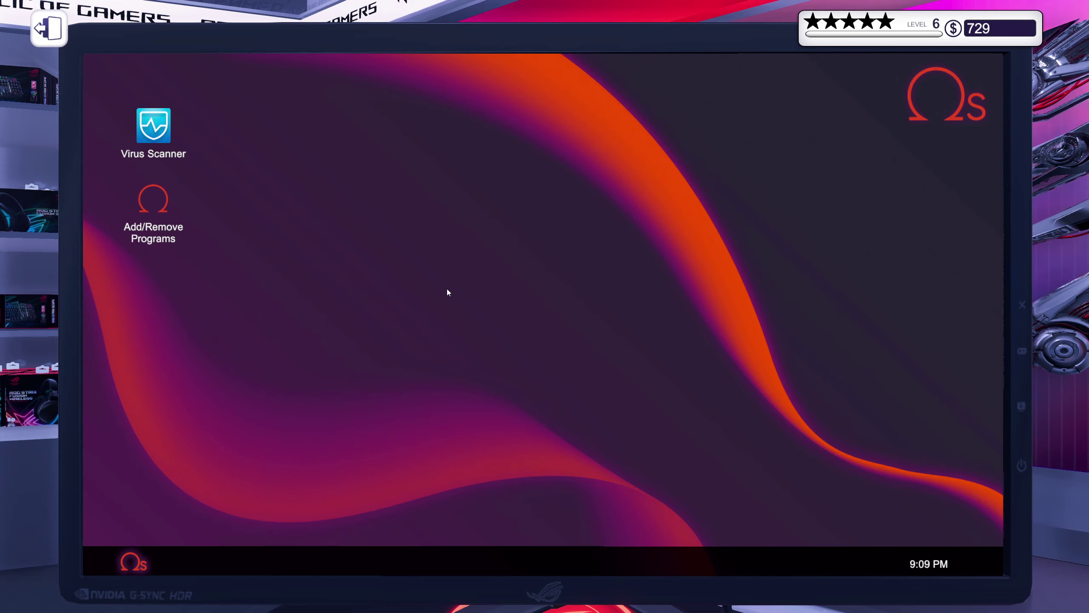
- Run a Virus Scanner scan to confirm the PC is virus-free
click(153, 126)
click(553, 276)
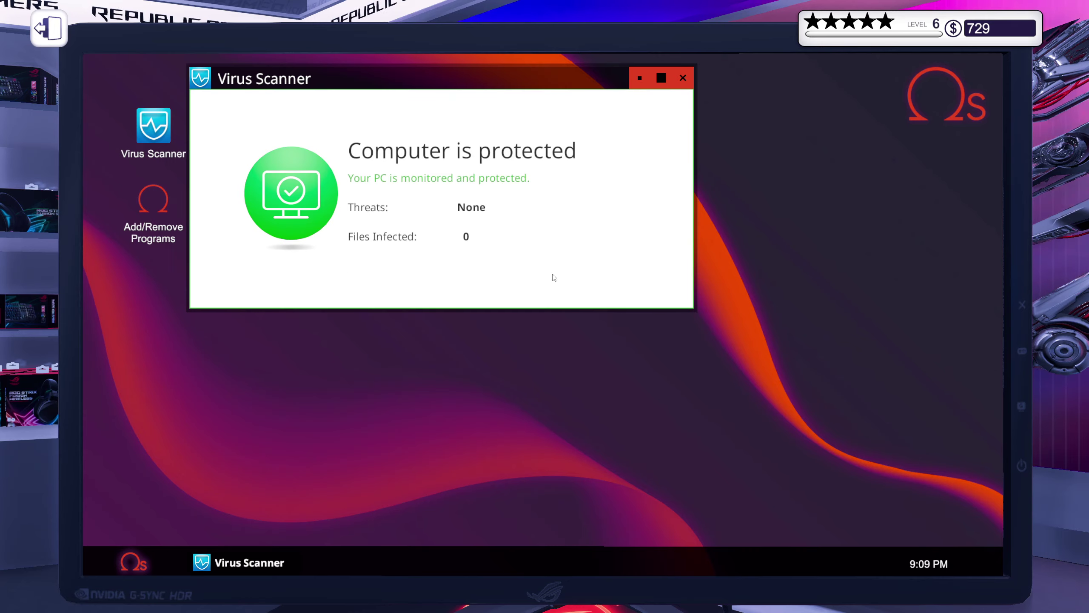
key(Escape)
- Deliver the PC and collect the $343 Johnson Games payment, bringing money to 1,072
right_click(545, 307)
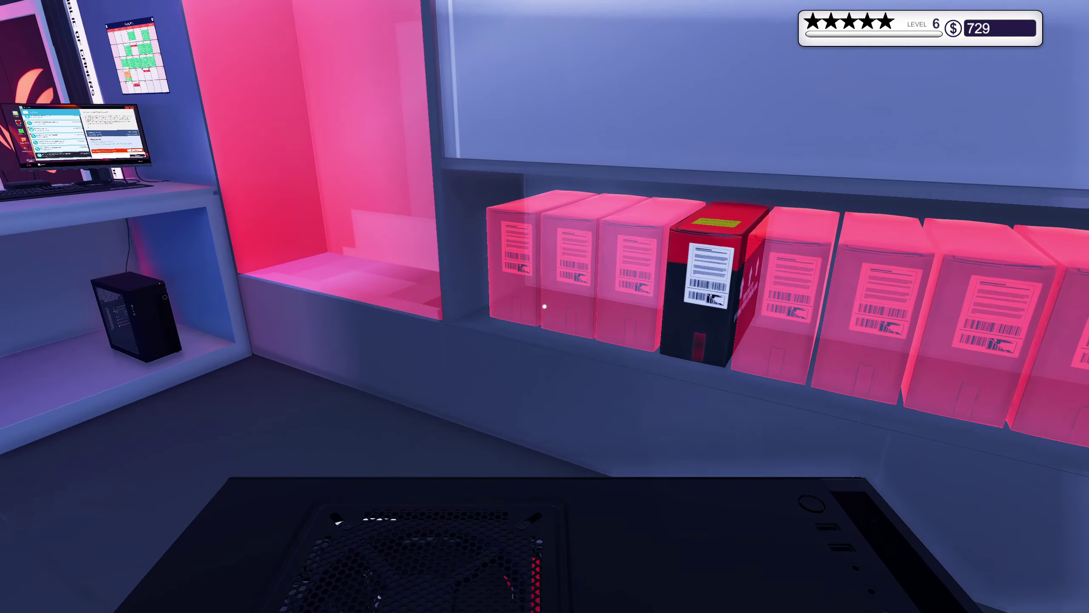
click(545, 307)
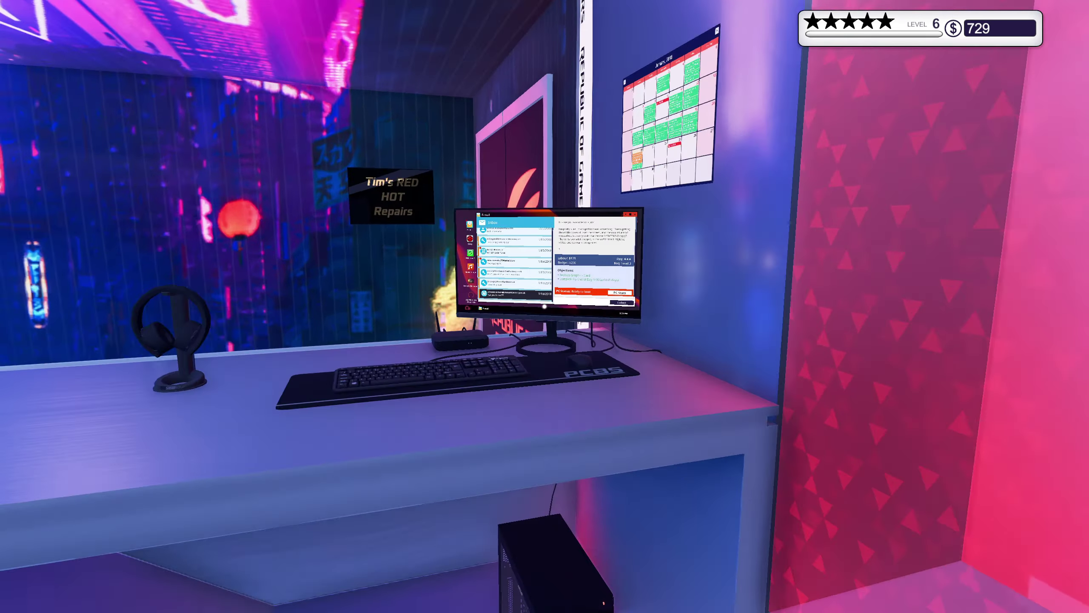
click(545, 306)
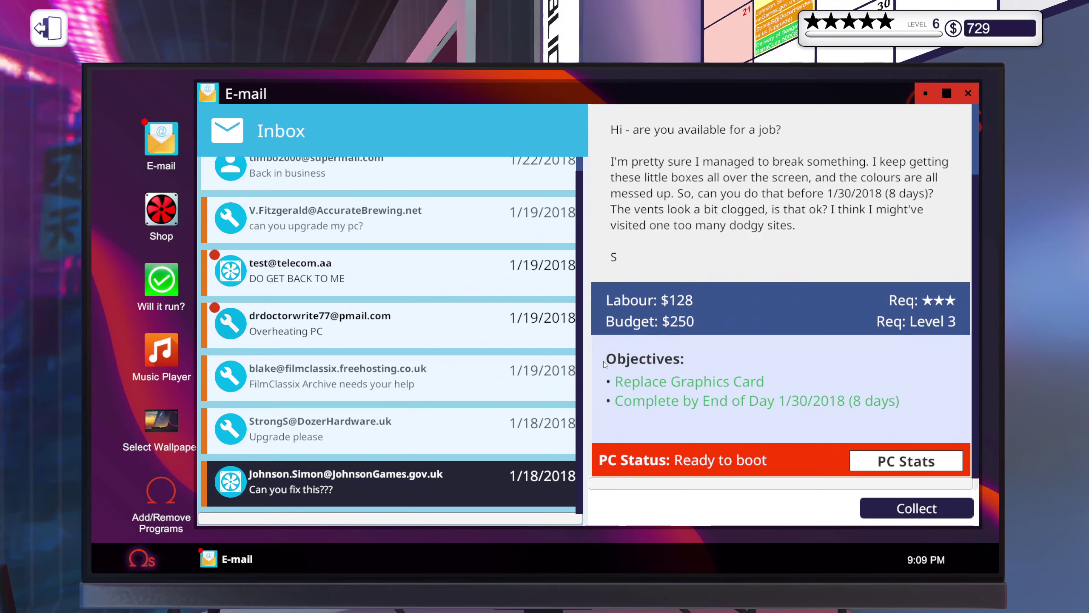
click(884, 509)
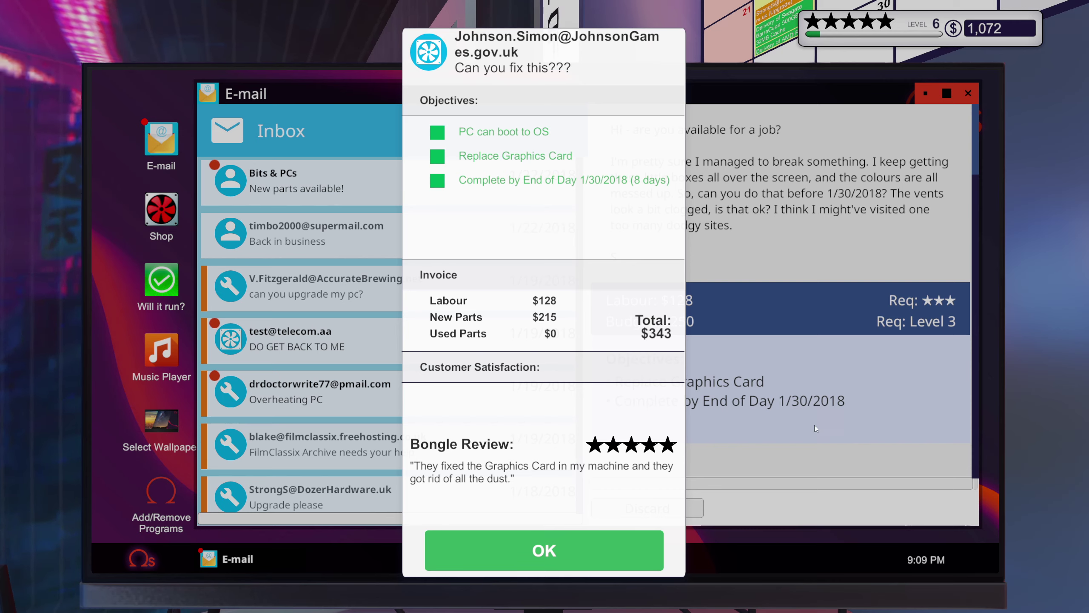
- Dismiss the job summary and discard the graphics-card and Bits & PCs e-mails
click(540, 558)
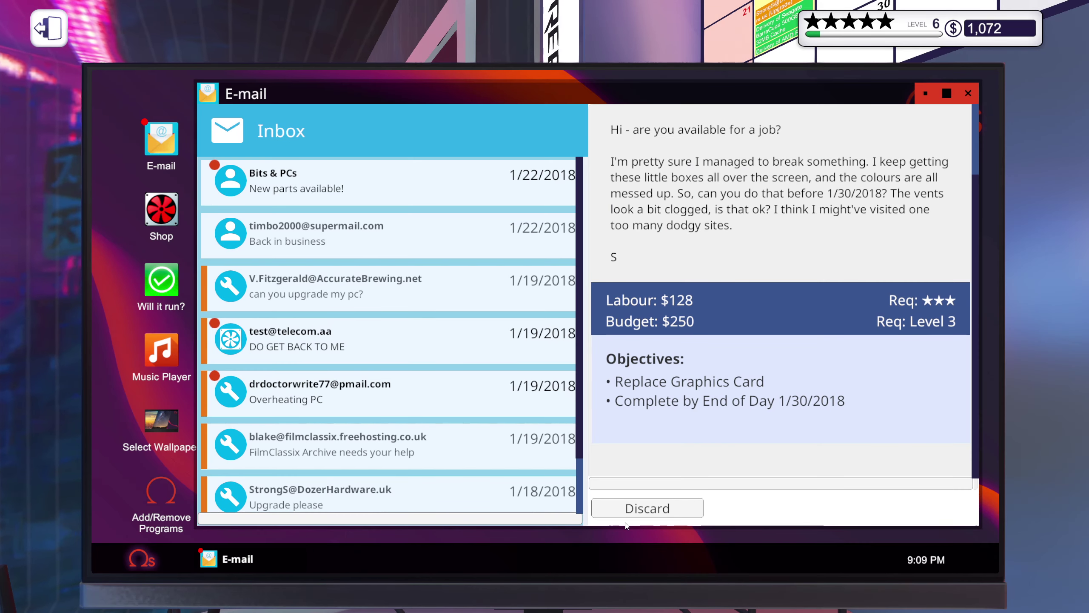
click(629, 508)
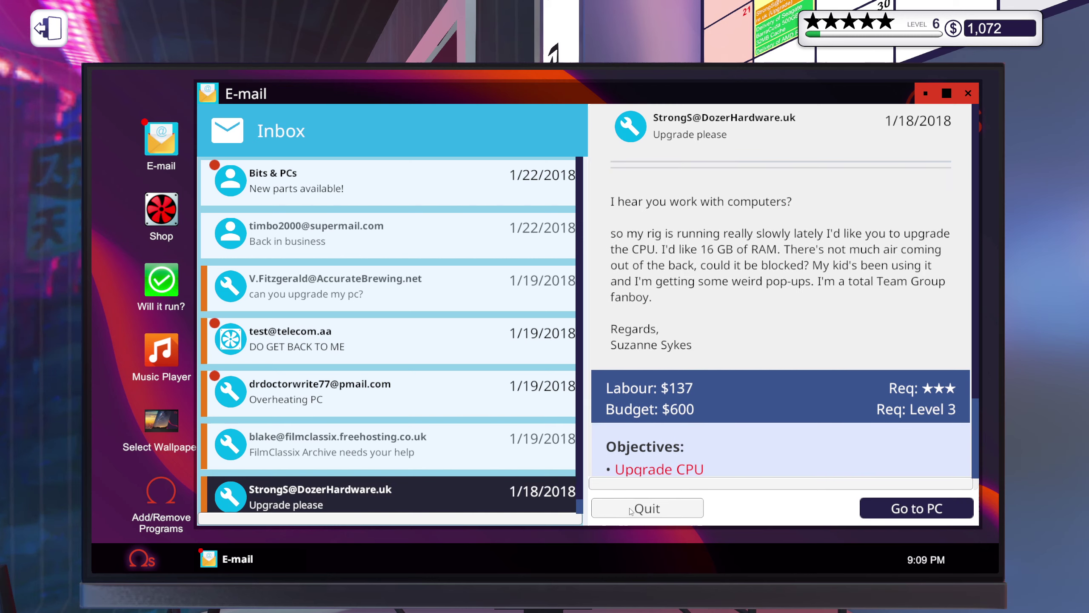
click(281, 191)
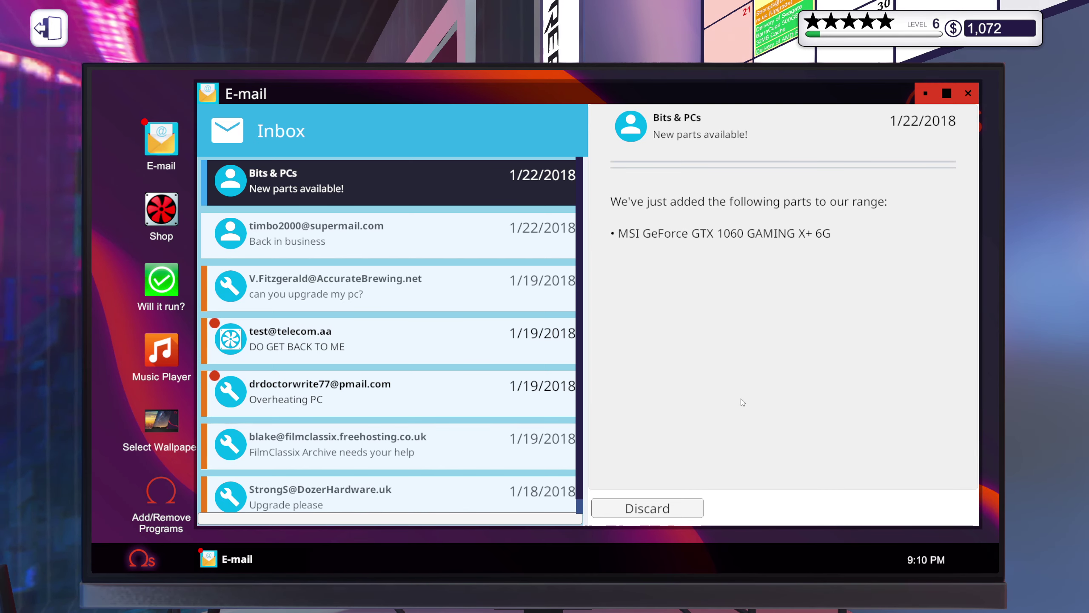
click(676, 511)
- Open the 'Upgrade please' job e-mail and review the customer PC's component stats
click(405, 439)
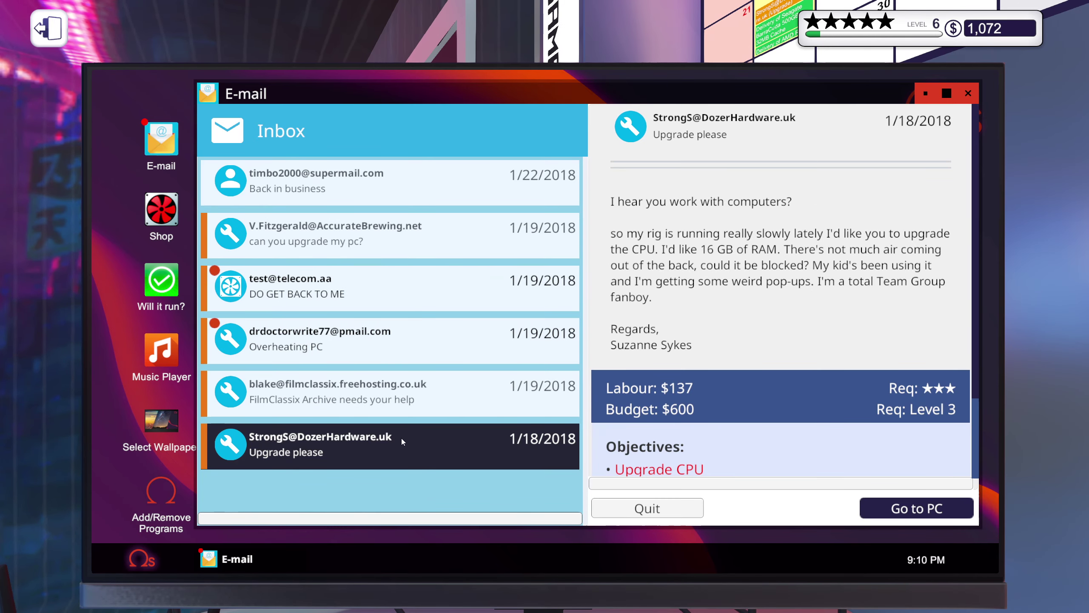
scroll(735, 341, down, 3)
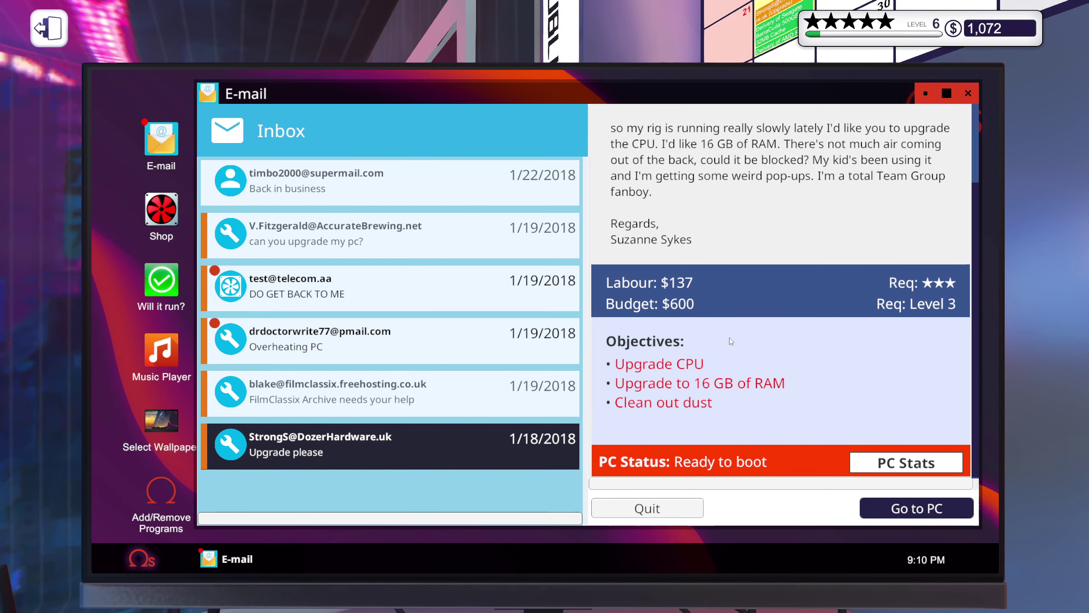
scroll(730, 338, down, 1)
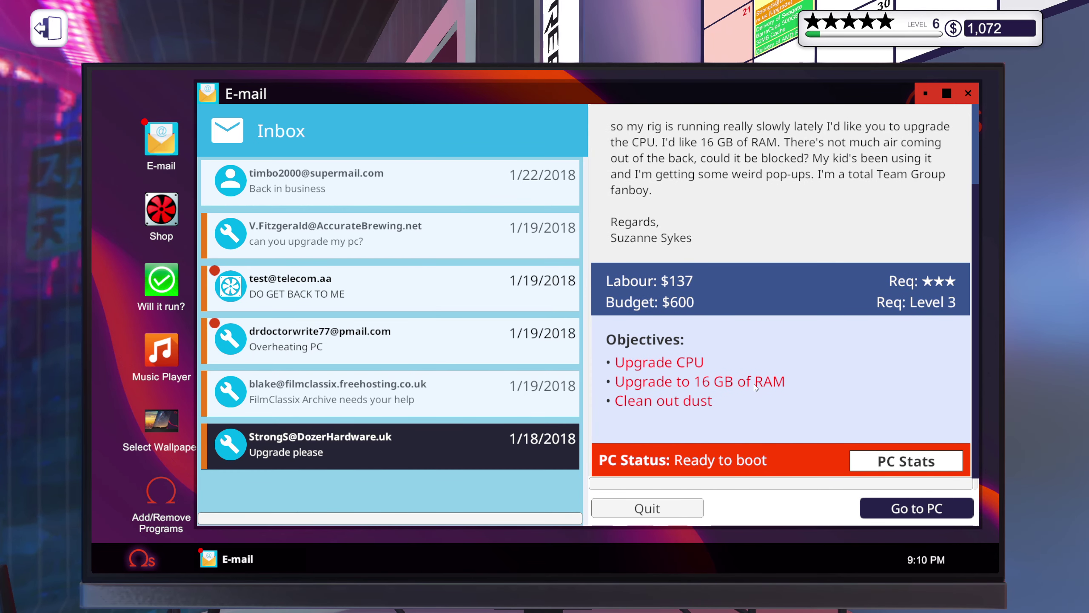
scroll(754, 384, up, 2)
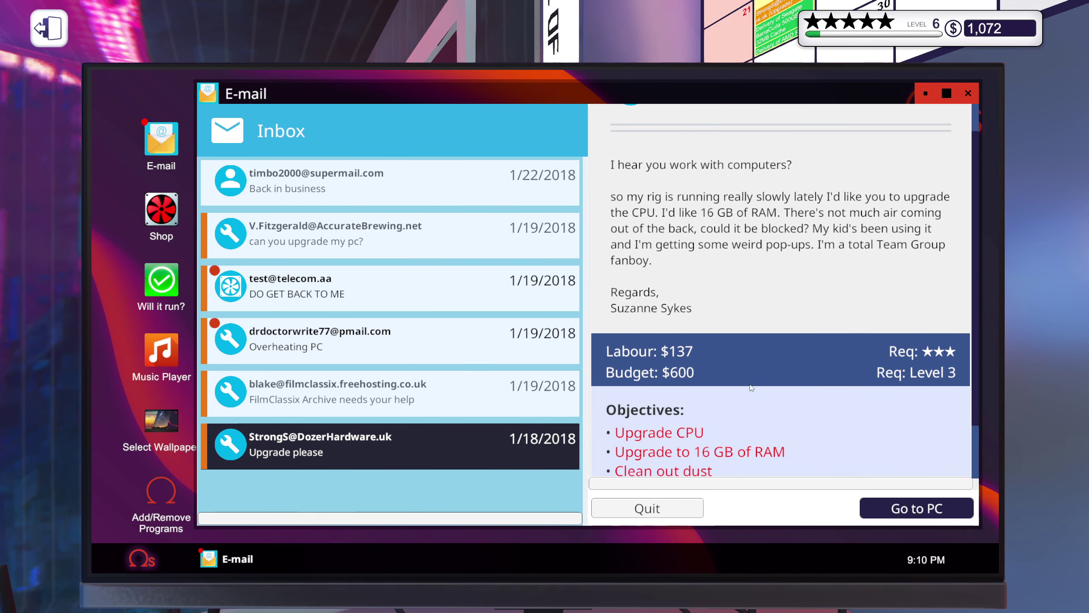
scroll(753, 375, down, 1)
scroll(754, 375, down, 2)
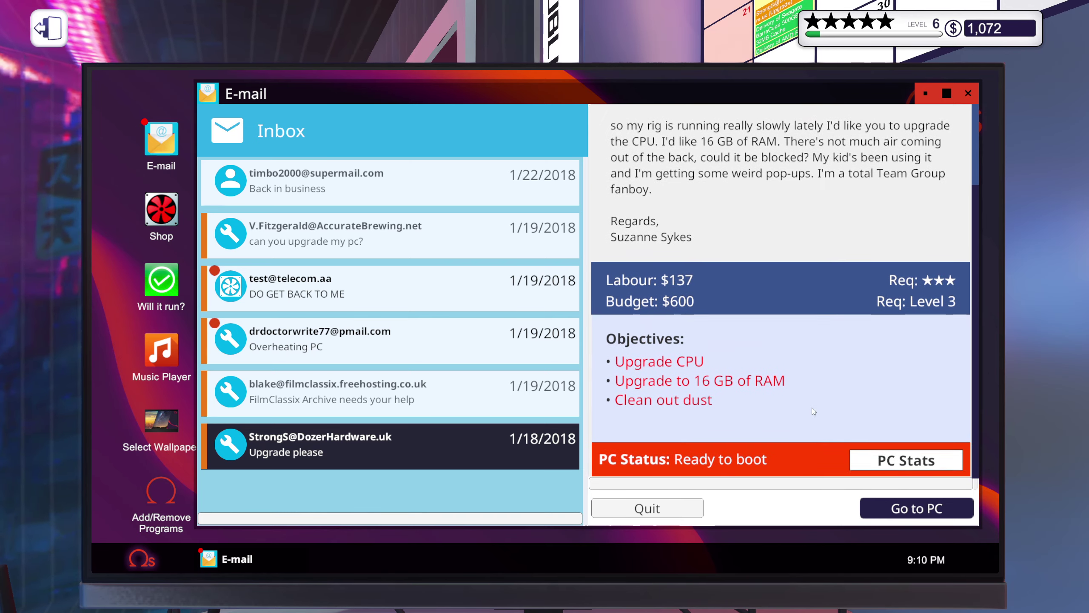
click(919, 462)
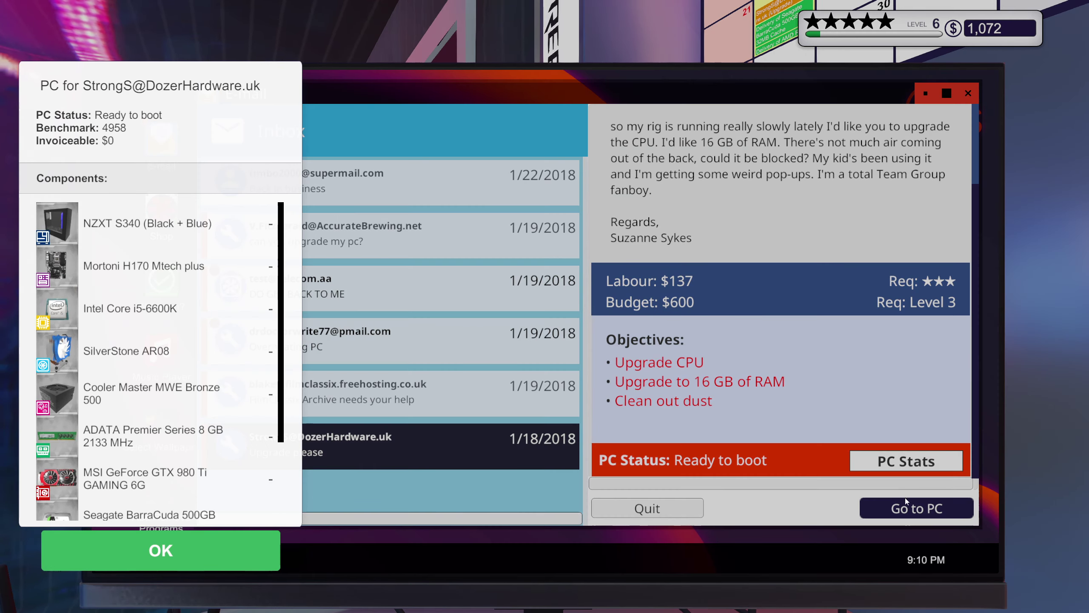
click(227, 536)
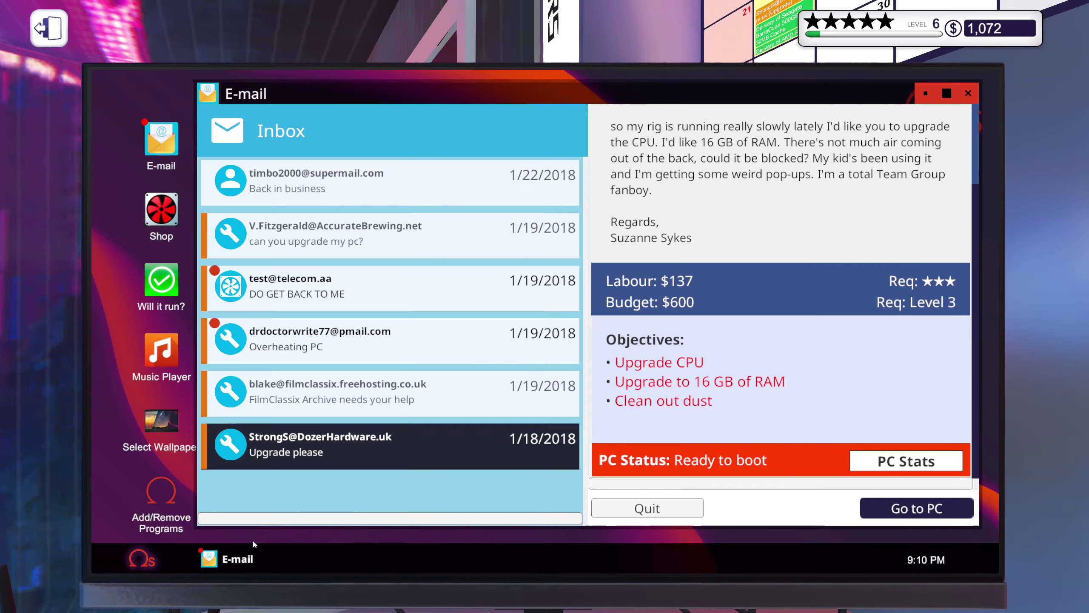
- Return to the shop, set the customer's PC on the workbench and remove its glass side panel
click(871, 511)
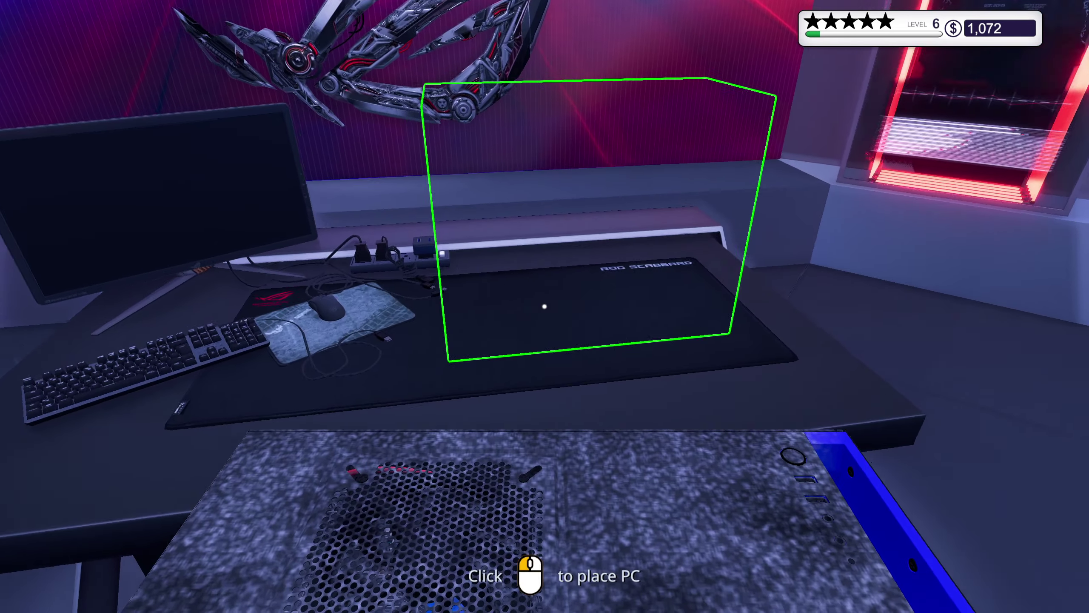
click(544, 306)
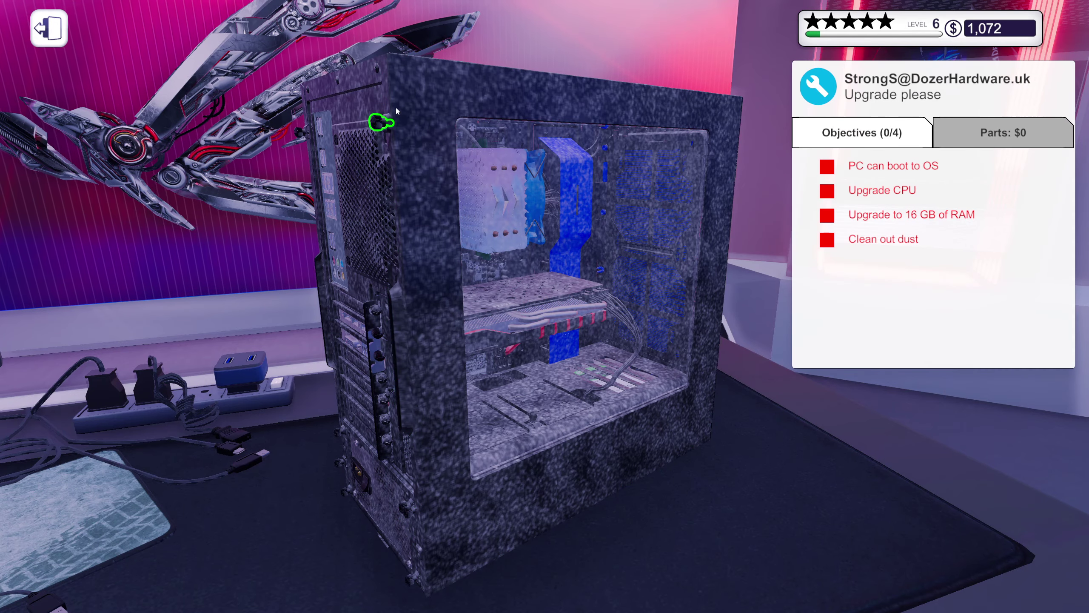
click(409, 511)
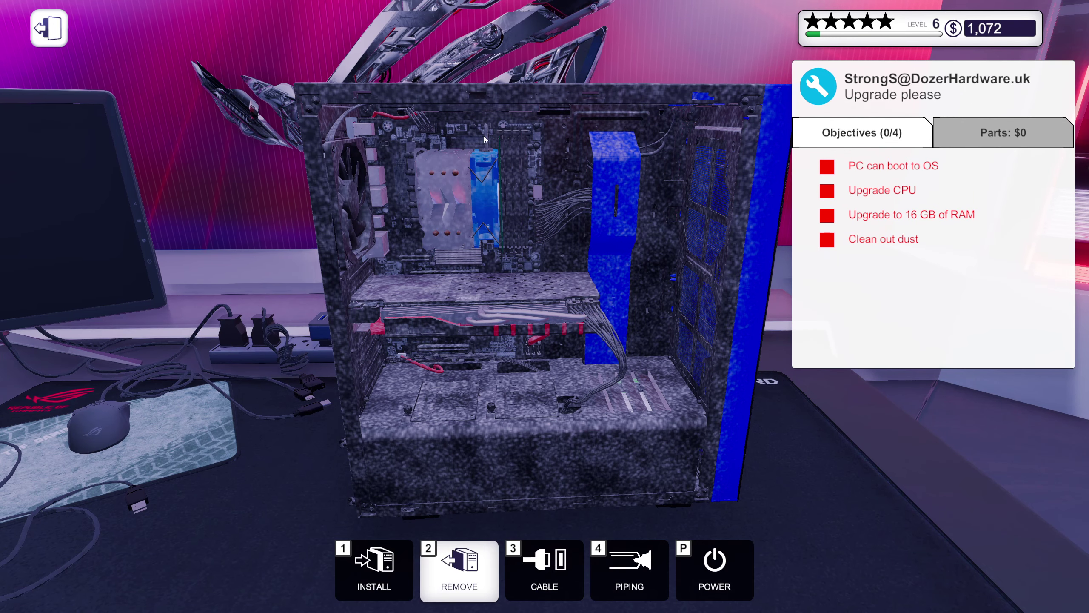
- Remove the CPU cooler, the old CPU and one RAM stick from the motherboard
click(482, 200)
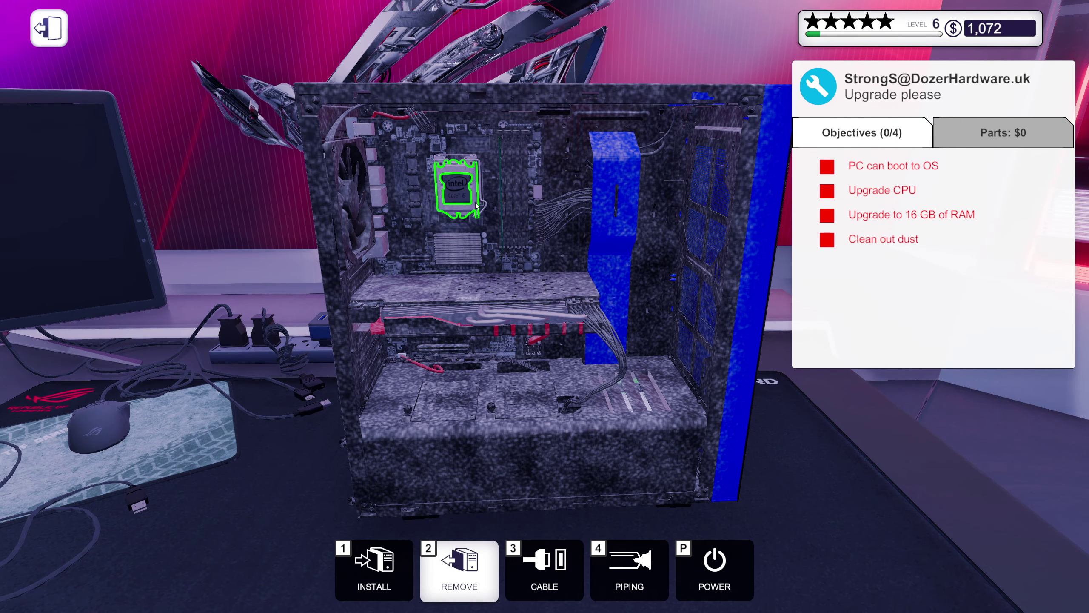
click(477, 204)
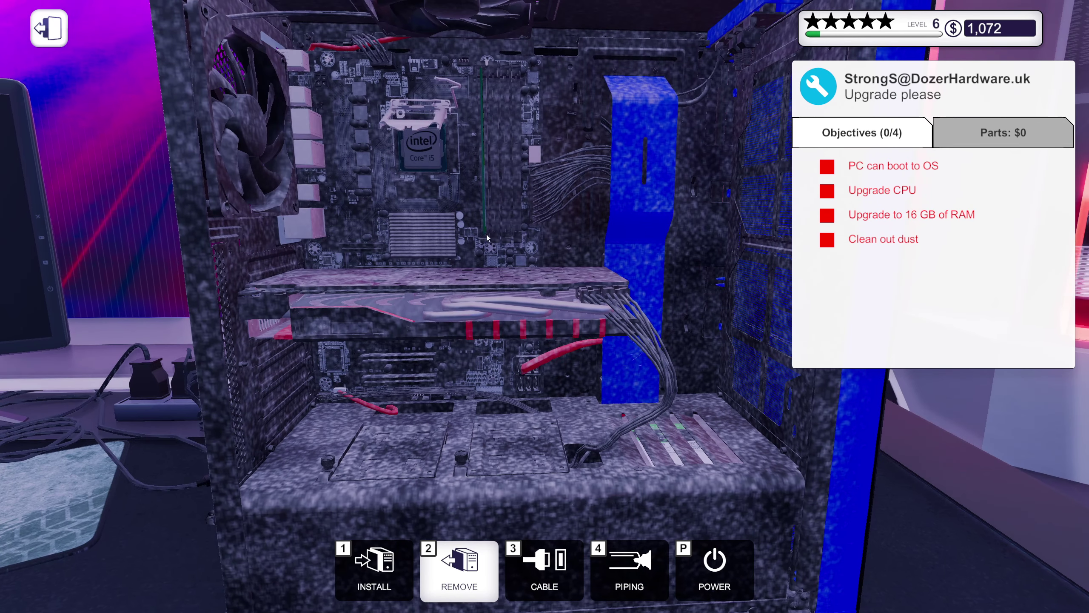
click(429, 160)
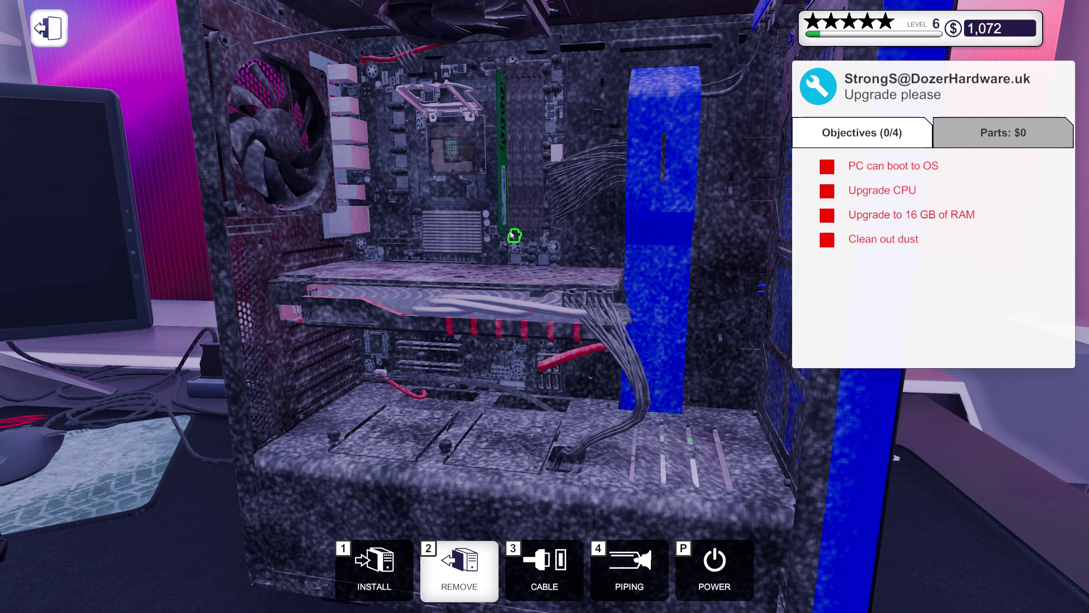
click(503, 229)
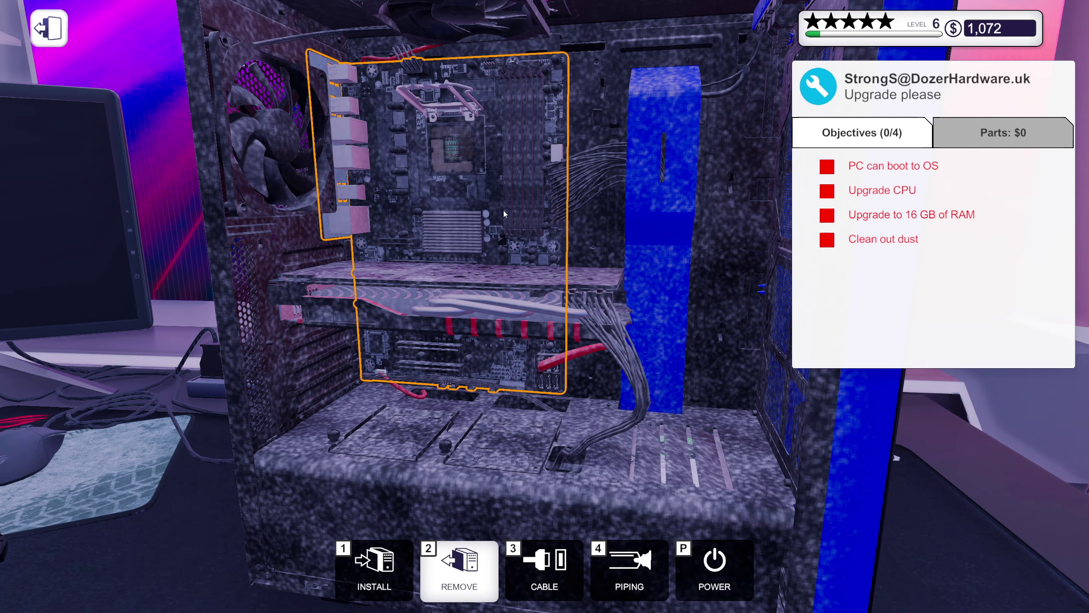
- Use compressed air on the motherboard, graphics card, case floor, rear fan and drive bays
key(1)
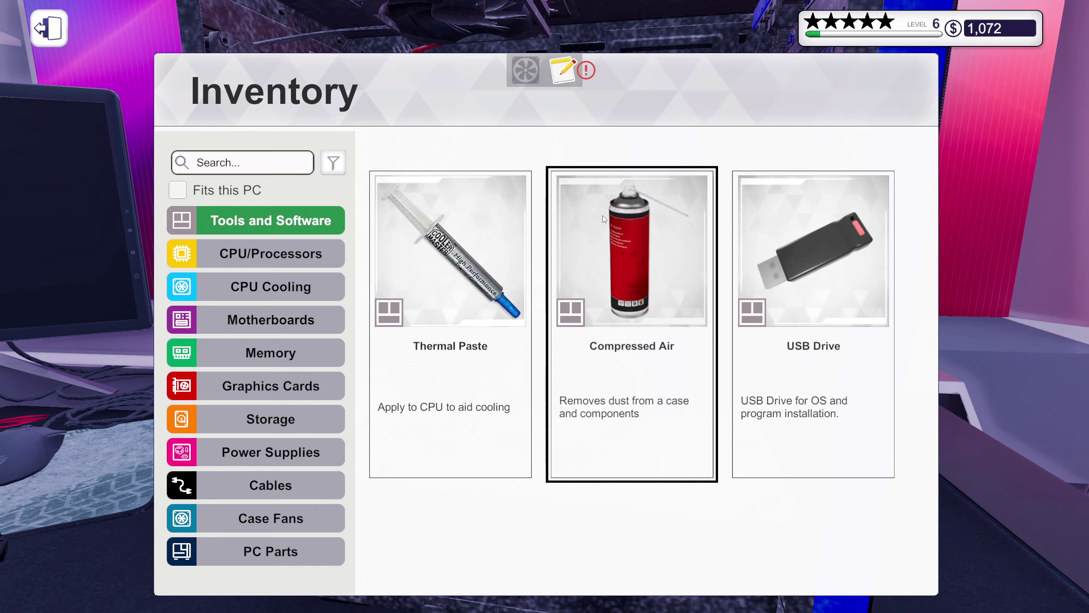
click(603, 220)
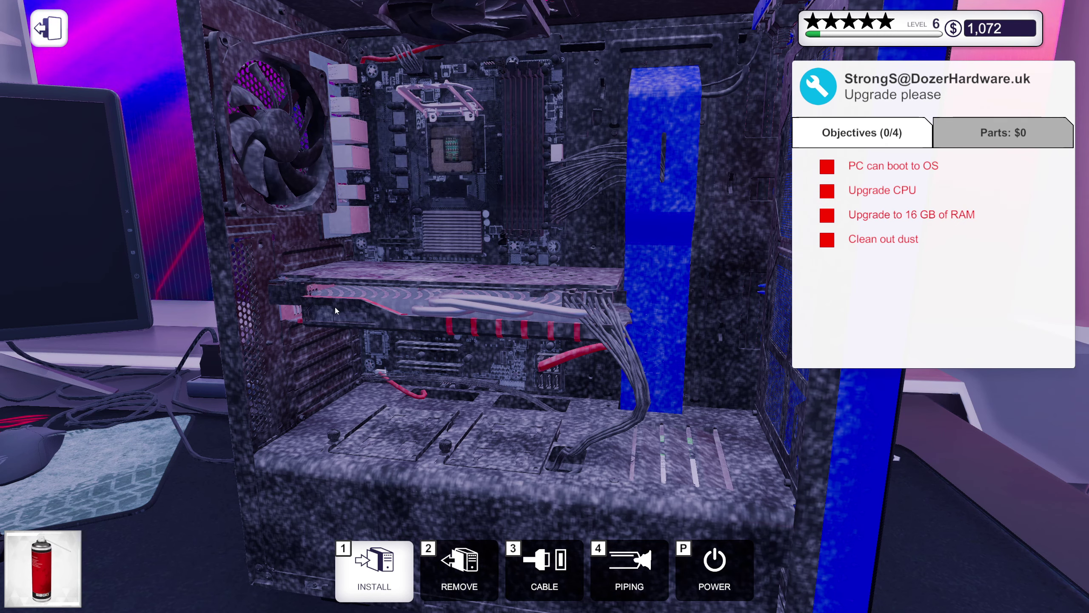
click(531, 301)
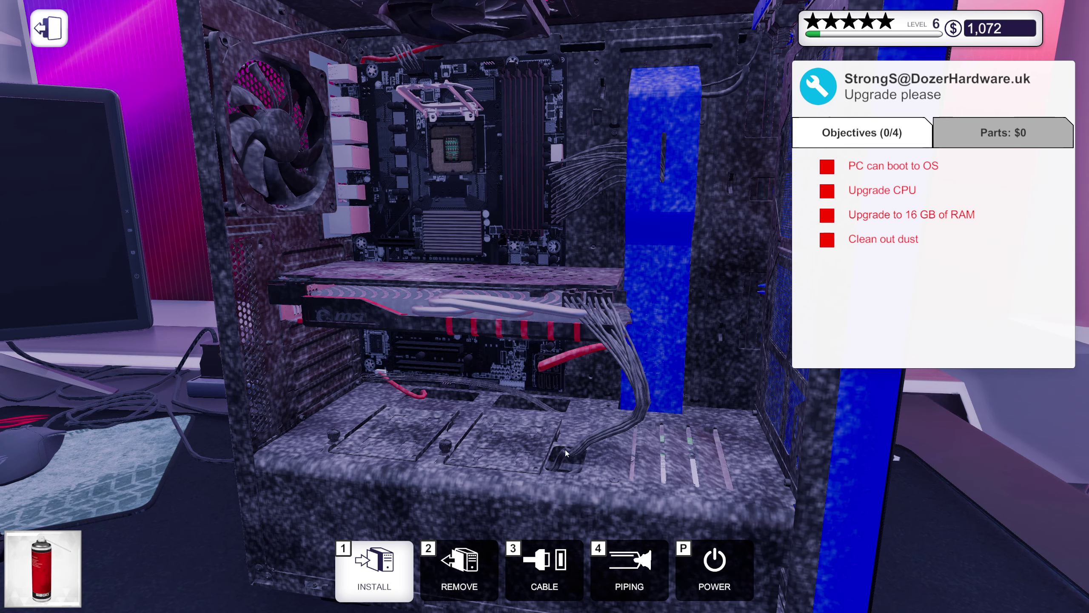
drag(563, 455, 356, 428)
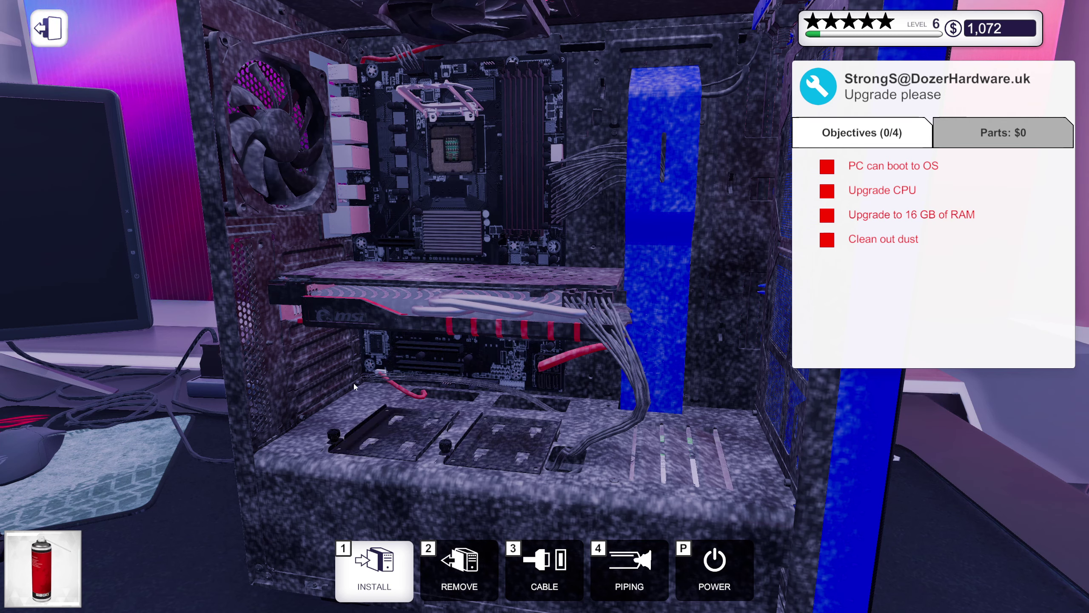
drag(352, 382, 300, 230)
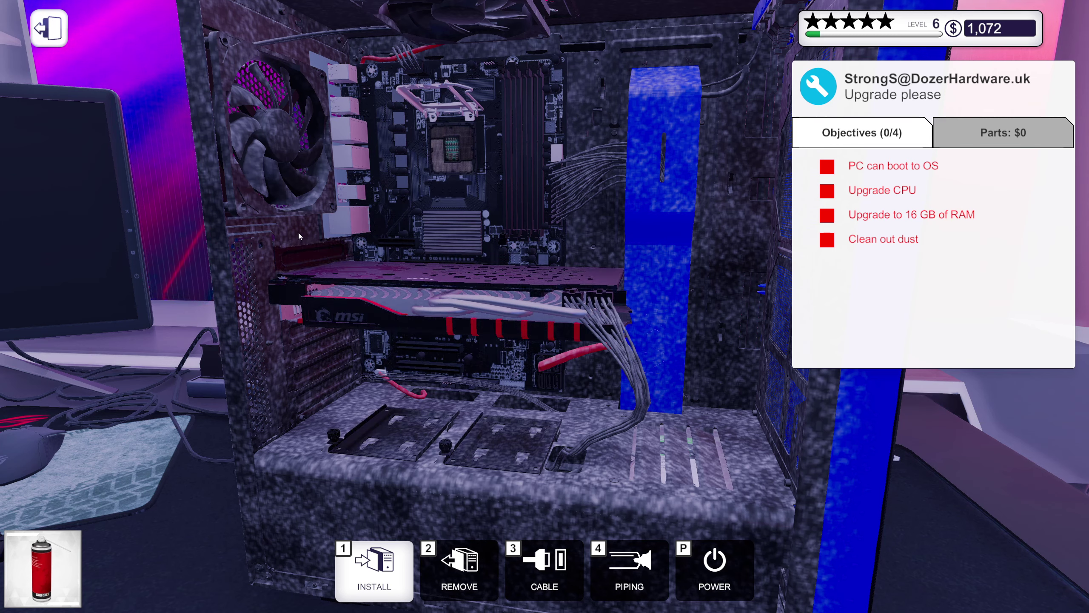
mouse_move(300, 230)
mouse_down()
mouse_move(245, 210)
mouse_move(417, 22)
mouse_up()
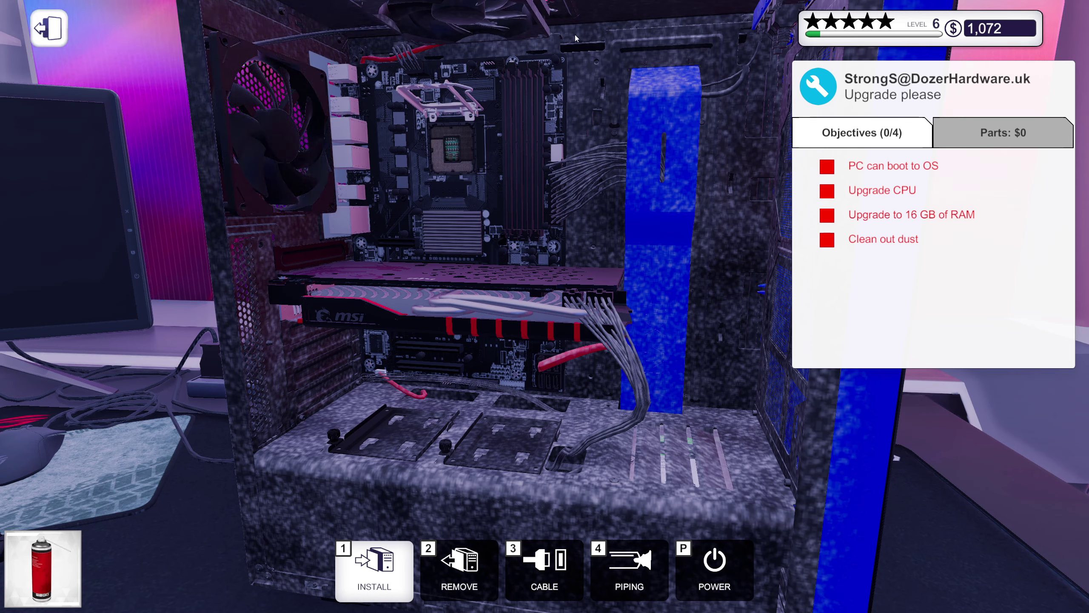
mouse_move(580, 40)
mouse_down()
mouse_move(624, 475)
mouse_move(293, 414)
mouse_move(278, 343)
mouse_move(294, 379)
mouse_move(299, 340)
mouse_up()
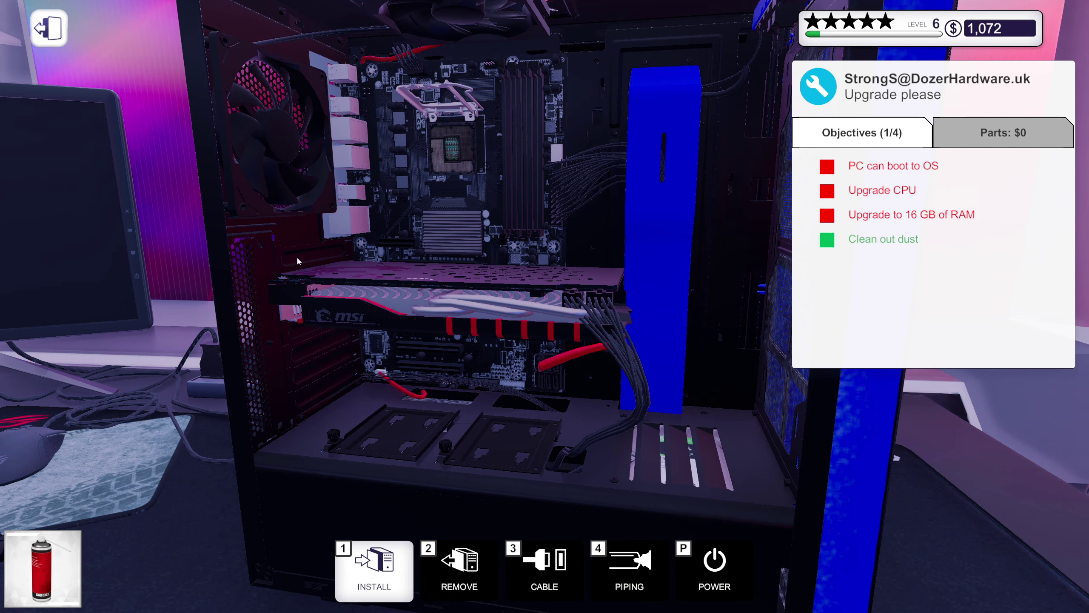
right_click(608, 129)
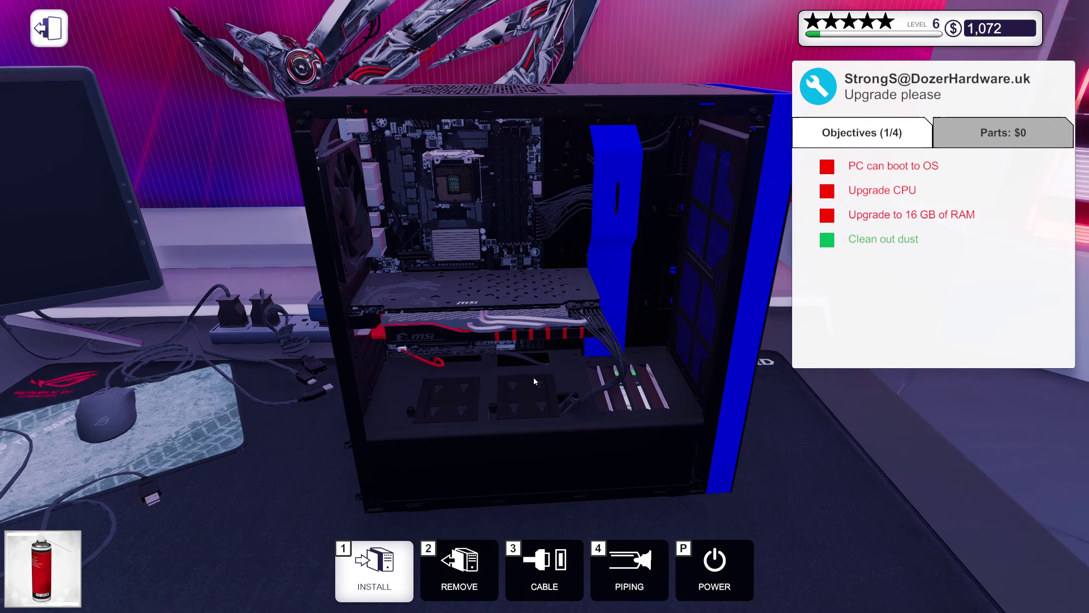
- Install the Intel Core i7 processor in the CPU socket
click(535, 382)
click(286, 256)
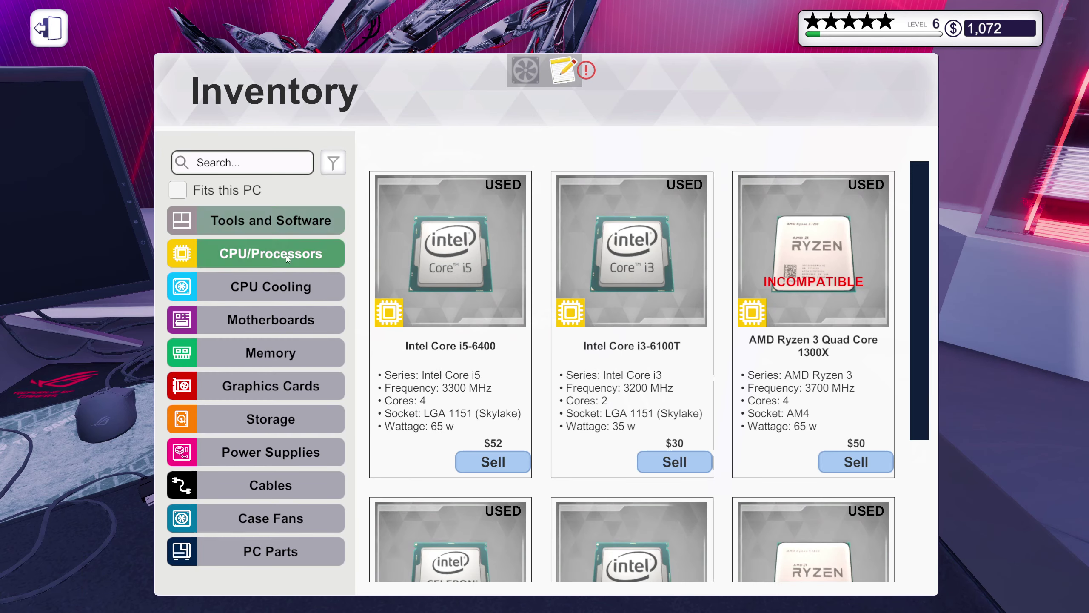
scroll(583, 266, down, 5)
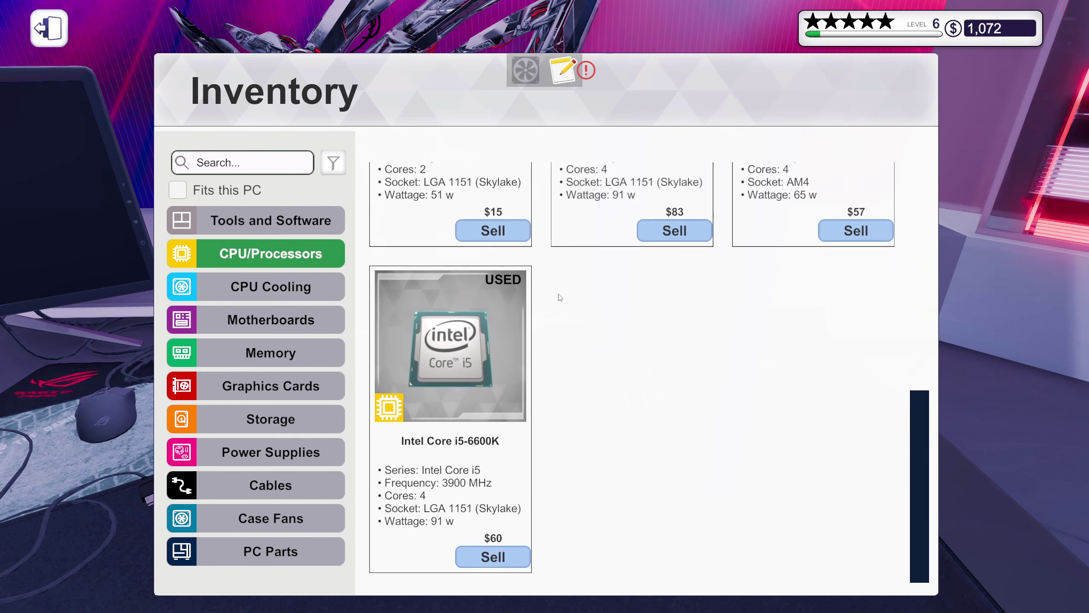
scroll(522, 337, up, 2)
scroll(521, 338, up, 3)
click(630, 308)
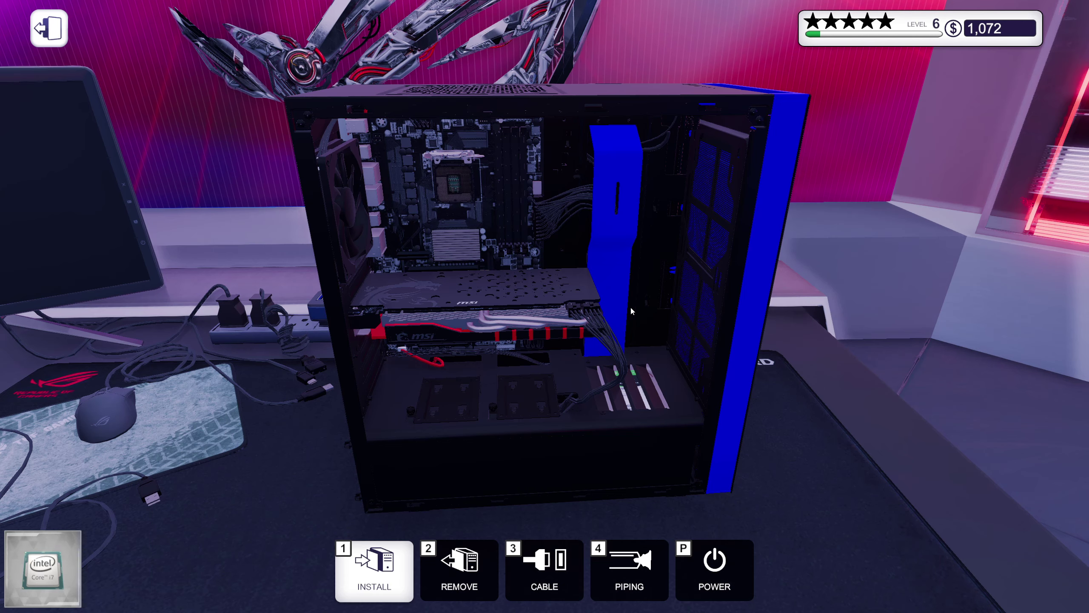
click(460, 187)
- Apply thermal paste onto the new CPU
key(2)
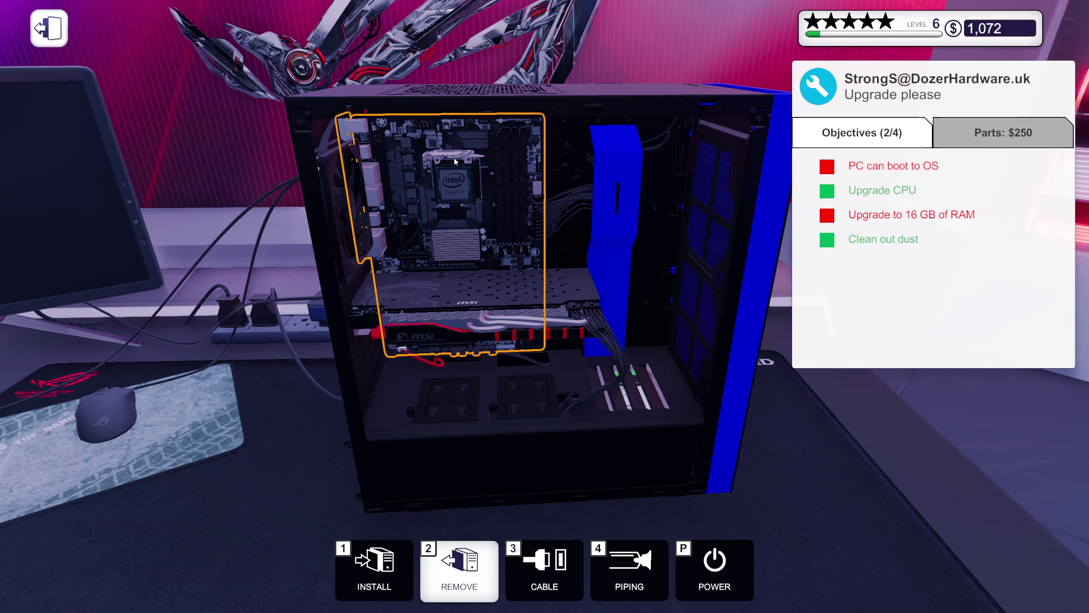
click(454, 159)
click(460, 187)
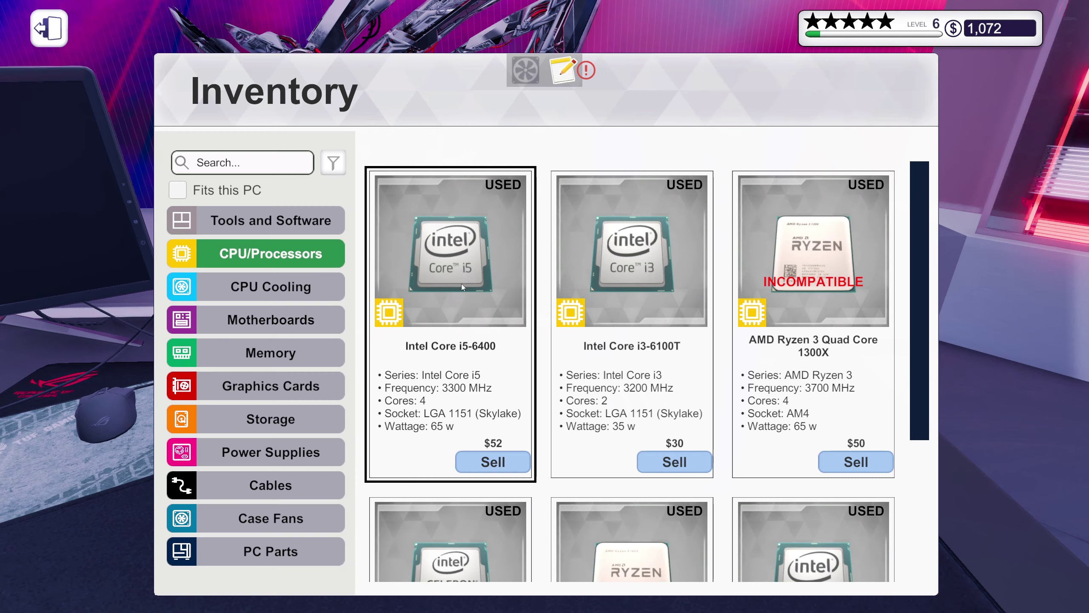
click(326, 213)
click(485, 249)
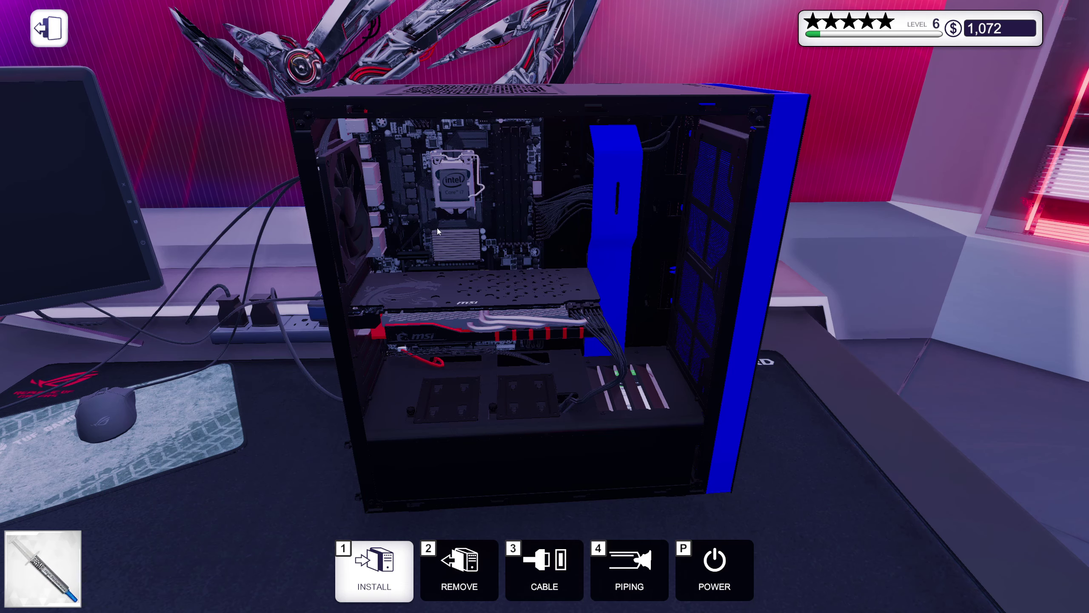
click(447, 194)
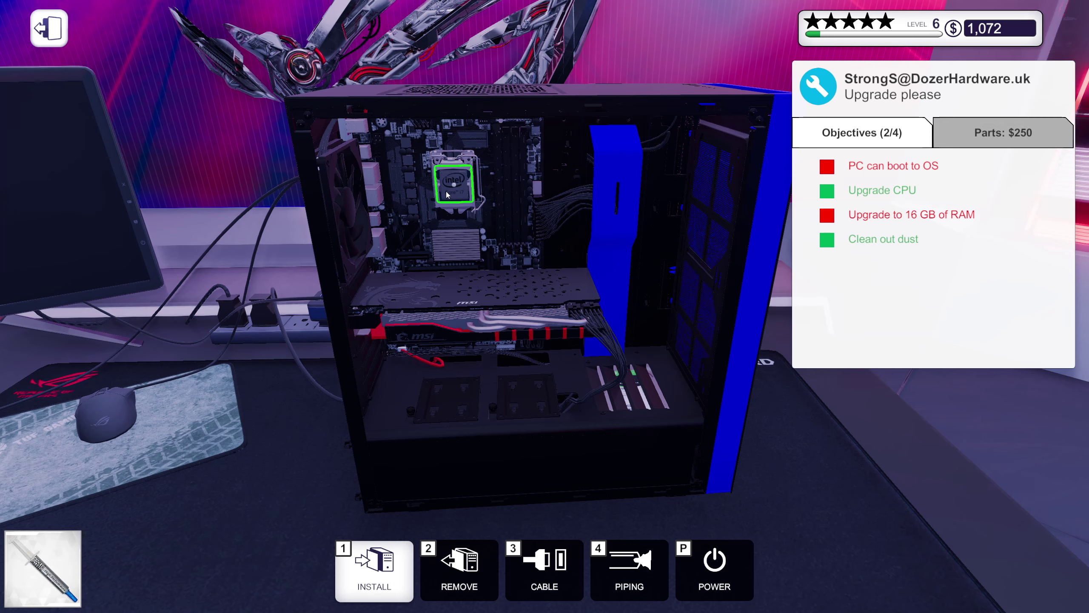
- Mount the SilverStone CPU cooler and connect its fan cable to the motherboard
key(1)
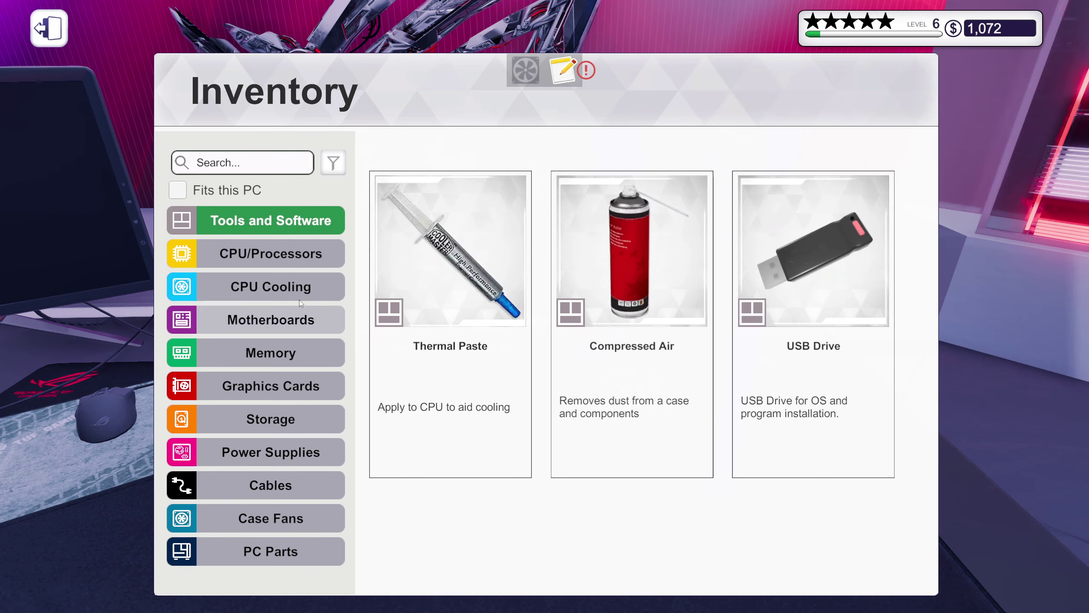
click(292, 278)
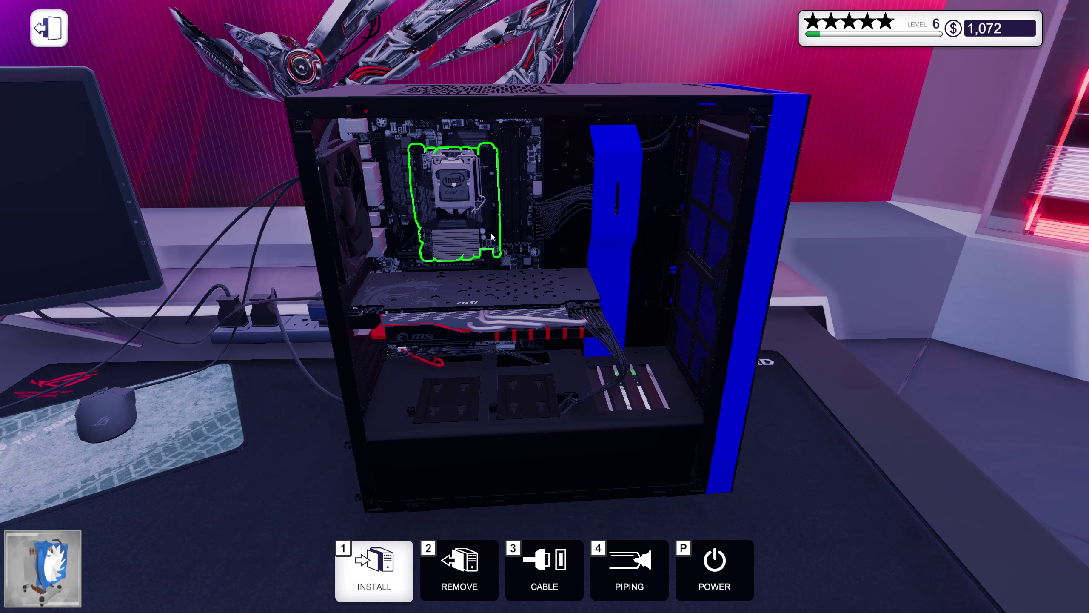
click(491, 234)
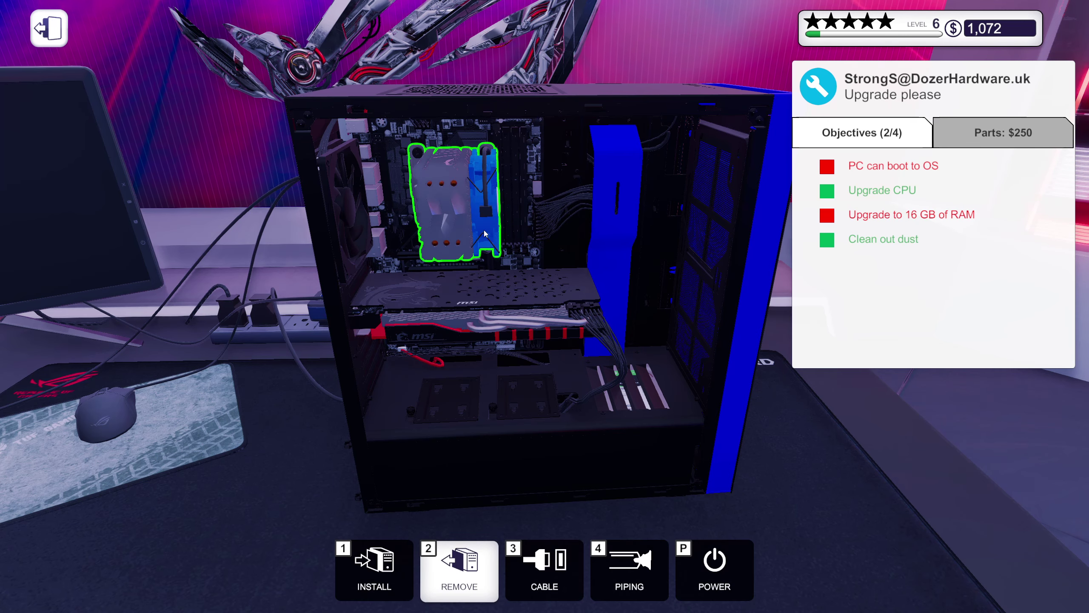
key(3)
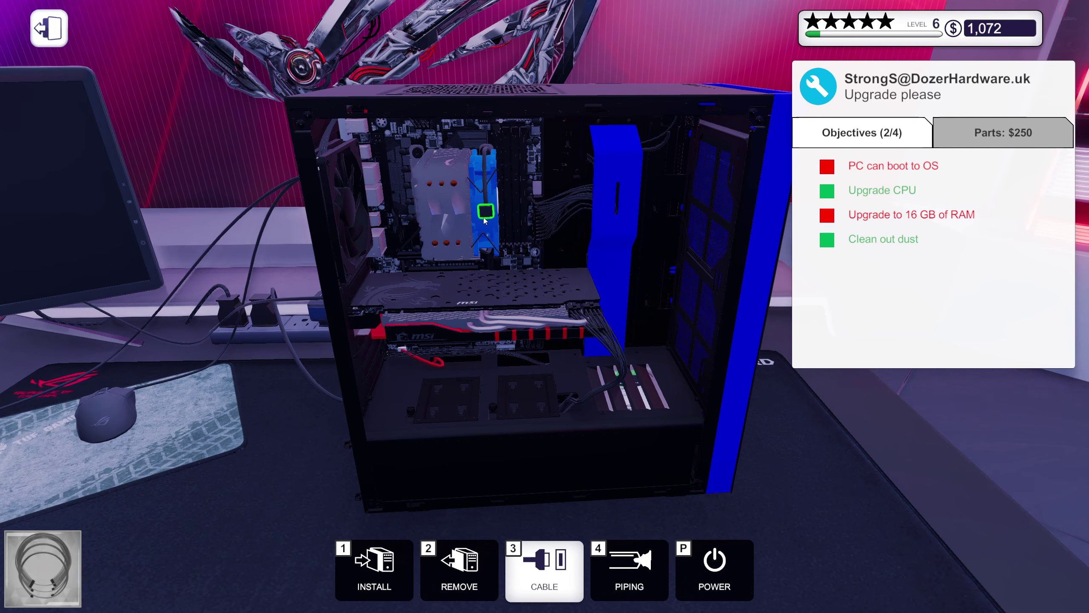
click(486, 214)
click(484, 126)
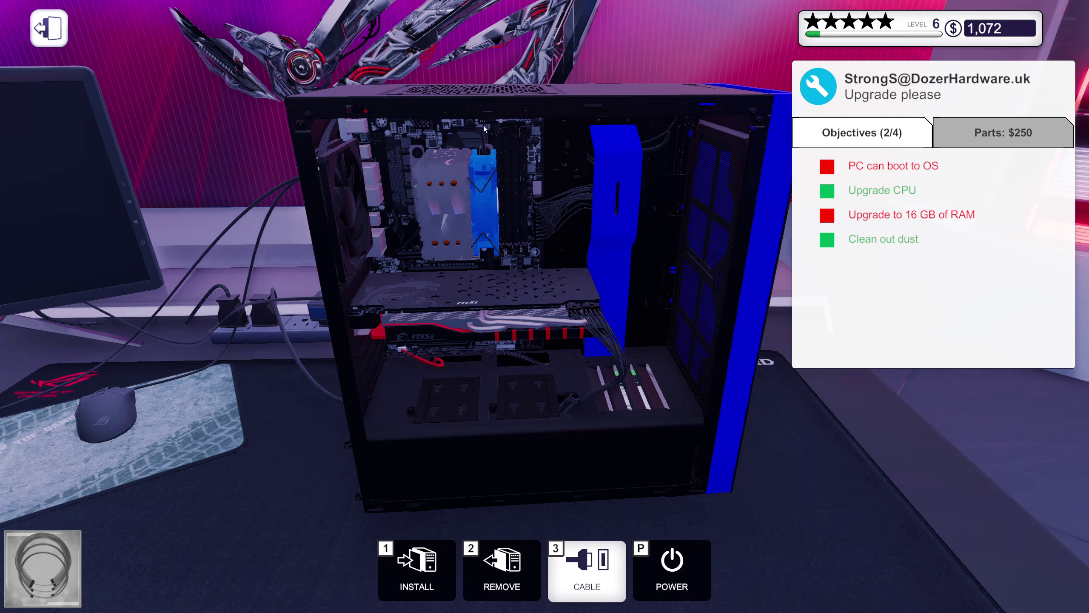
scroll(555, 174, up, 3)
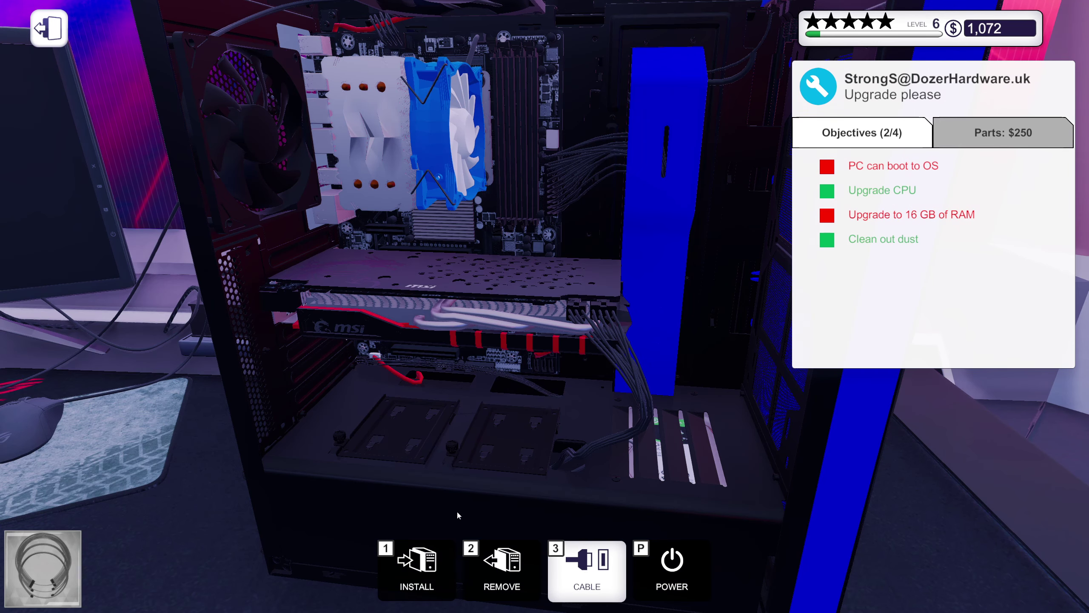
- Browse the Memory category in the inventory, then return to the case view
key(1)
click(290, 353)
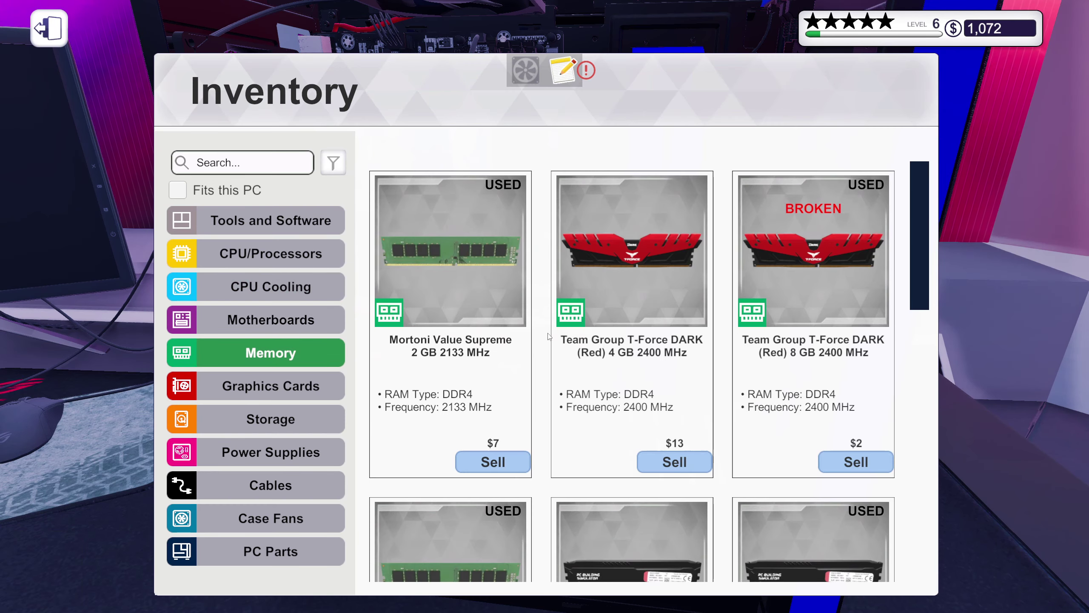
scroll(547, 333, down, 5)
scroll(548, 333, up, 1)
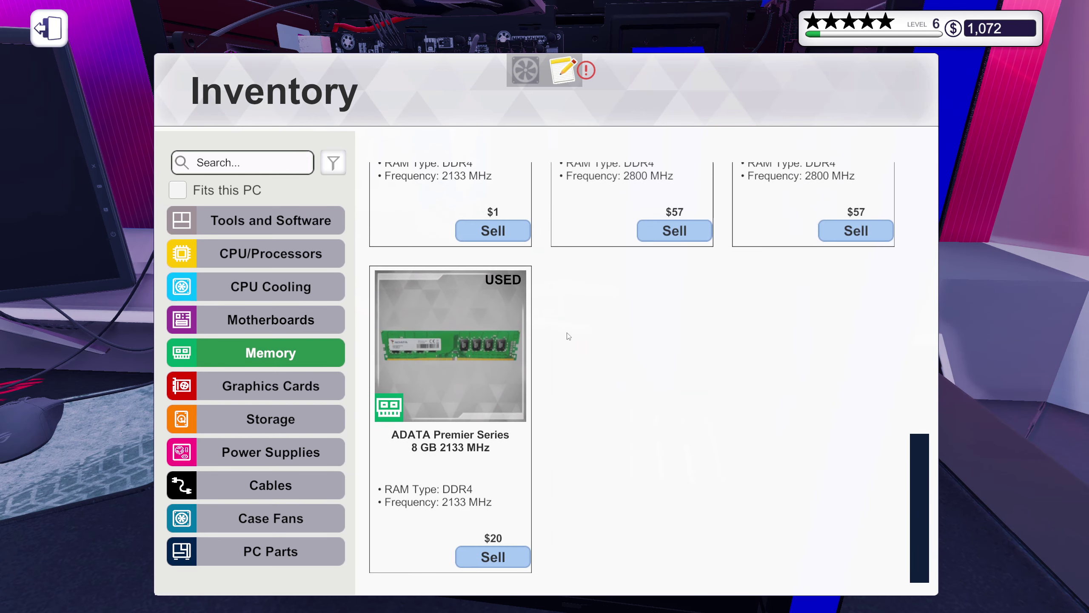
scroll(547, 334, up, 1)
scroll(590, 356, up, 1)
scroll(590, 356, up, 1)
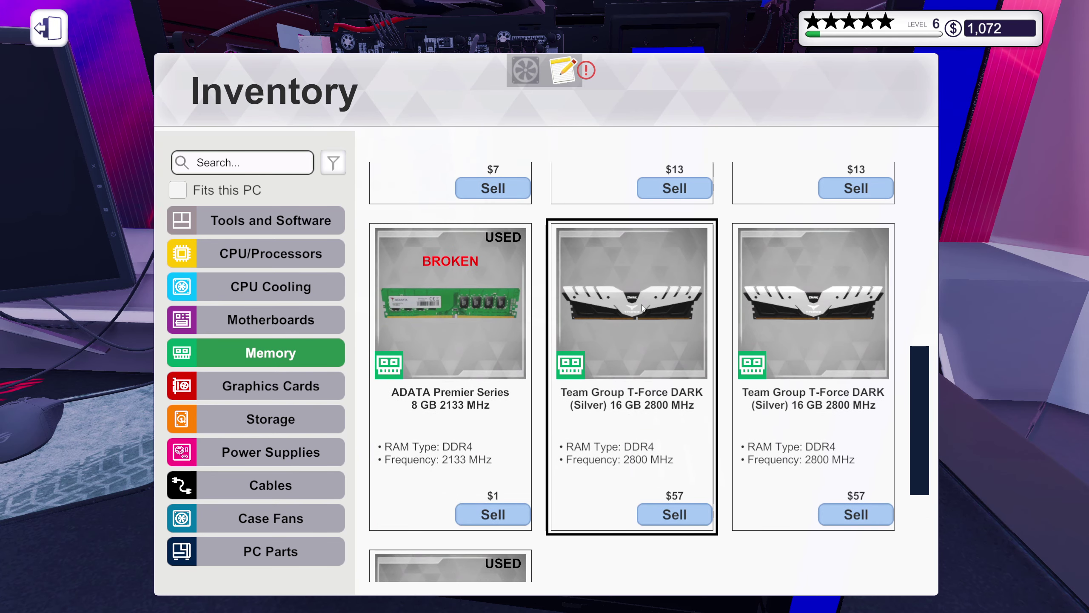
click(650, 291)
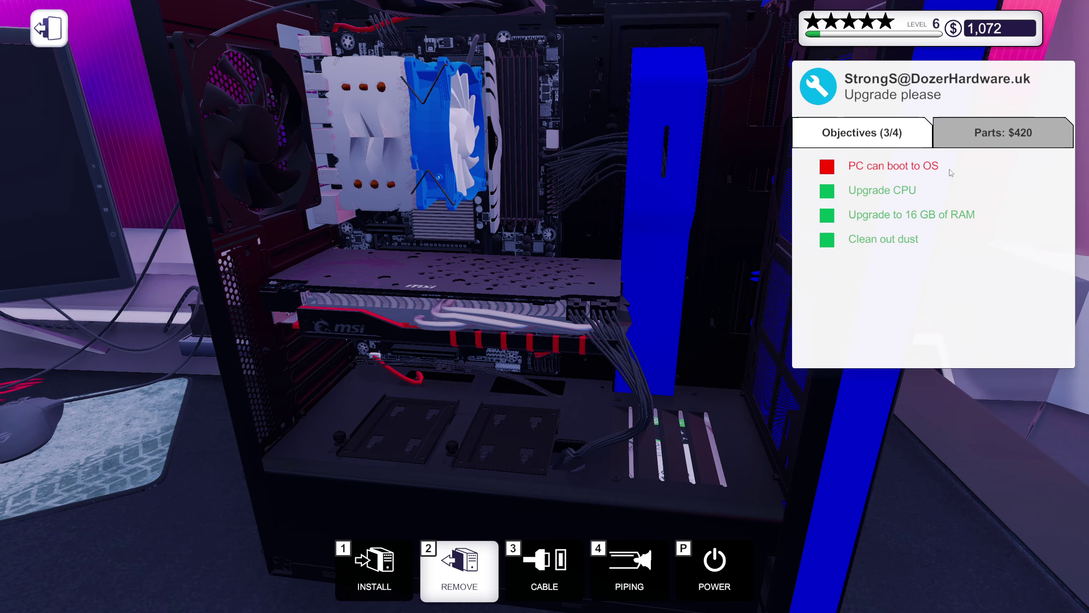
- Review the job's budget, ordered parts and objectives list
click(979, 141)
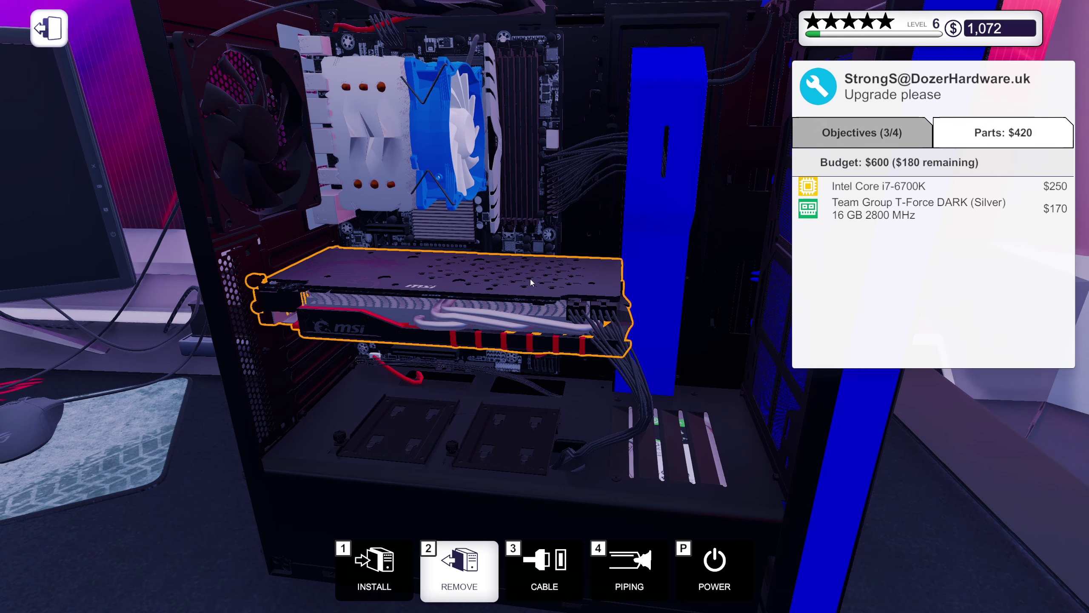
click(824, 144)
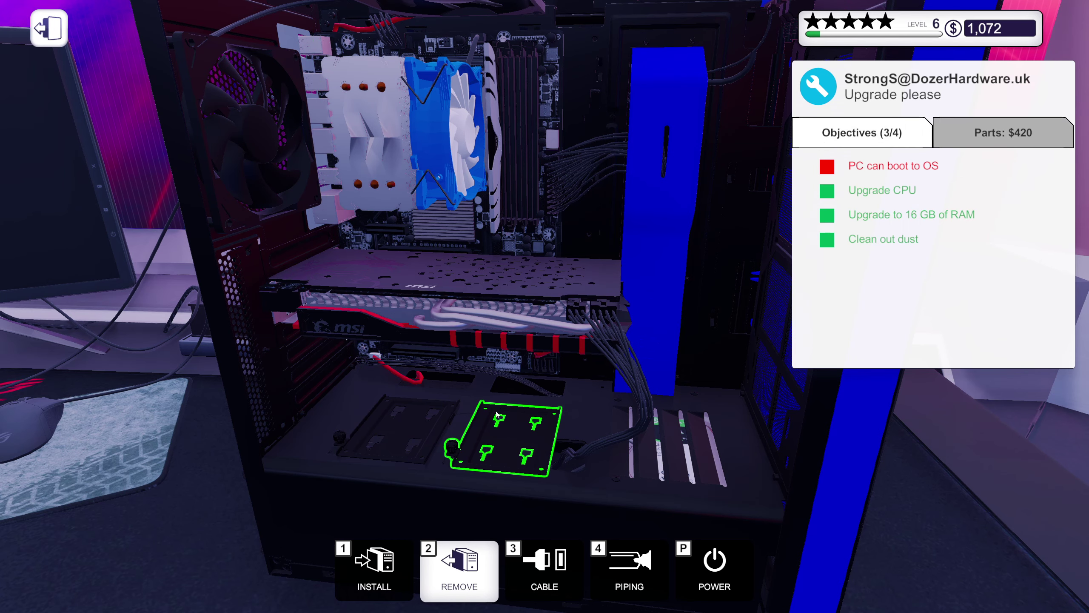
key(Tab)
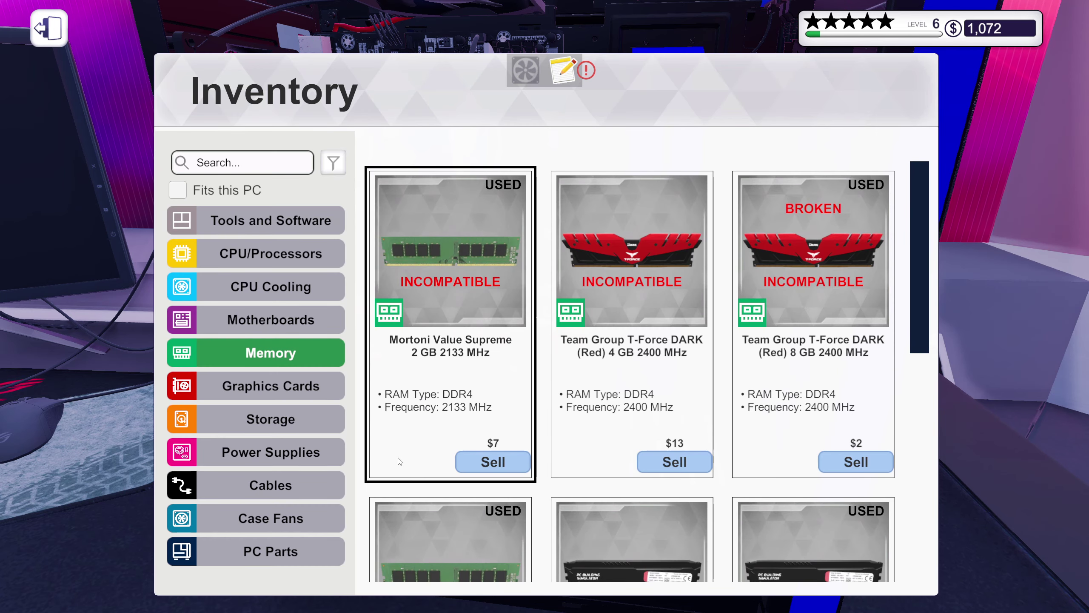
key(Tab)
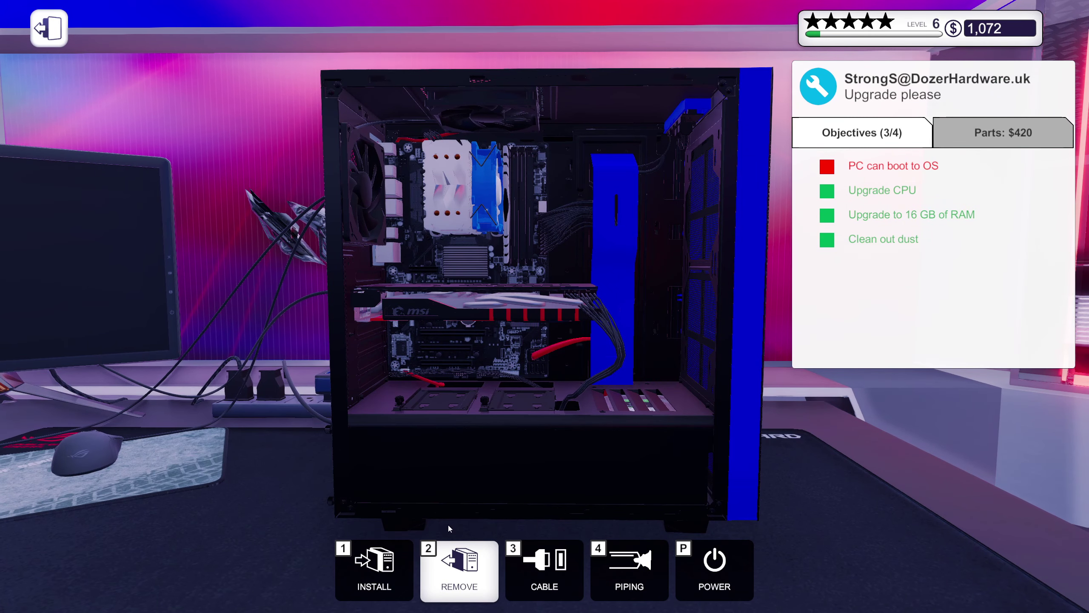
- Plug the USB Drive into the case's top front port
key(Tab)
click(303, 226)
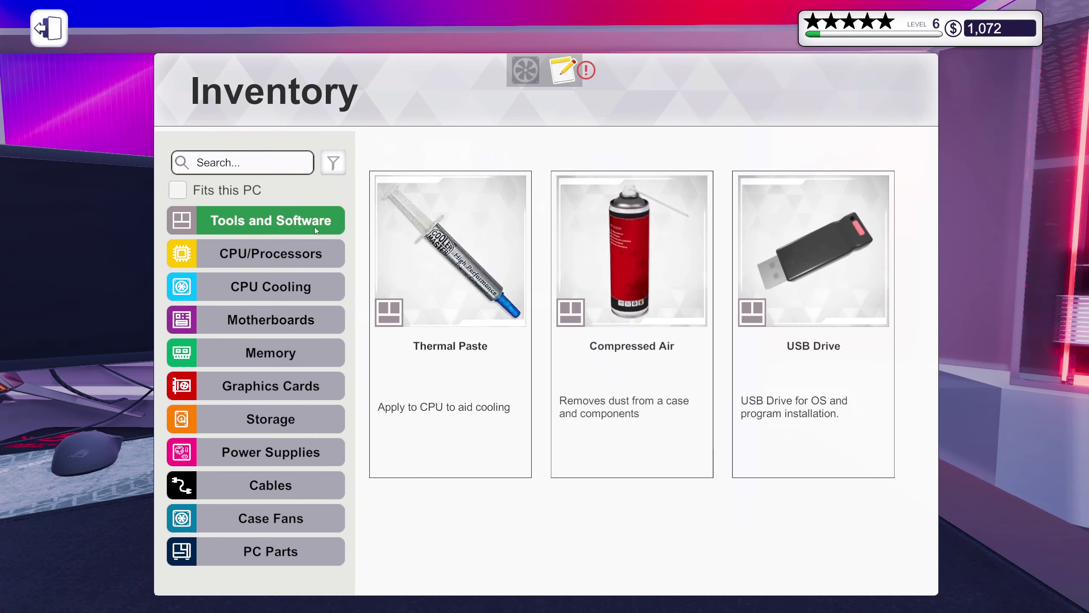
click(821, 247)
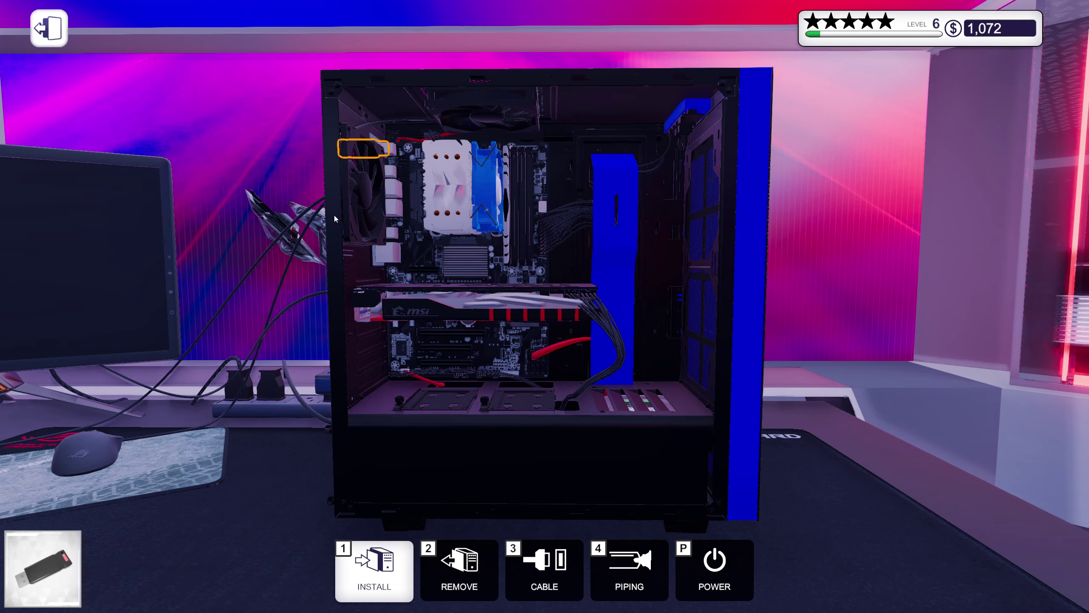
click(348, 158)
click(299, 119)
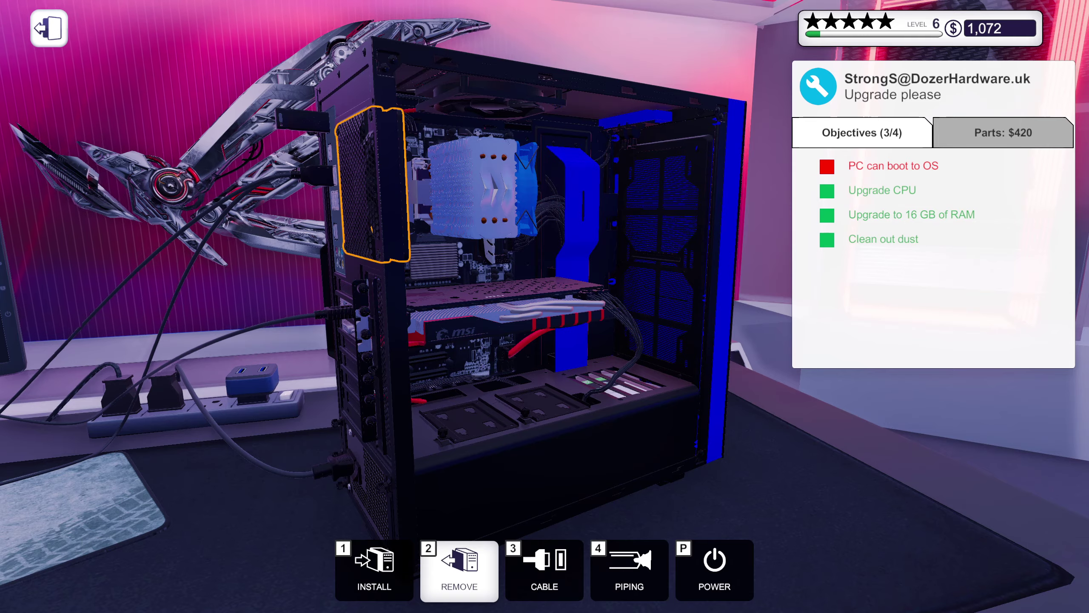
- Refit the glass side panel onto the case
key(Tab)
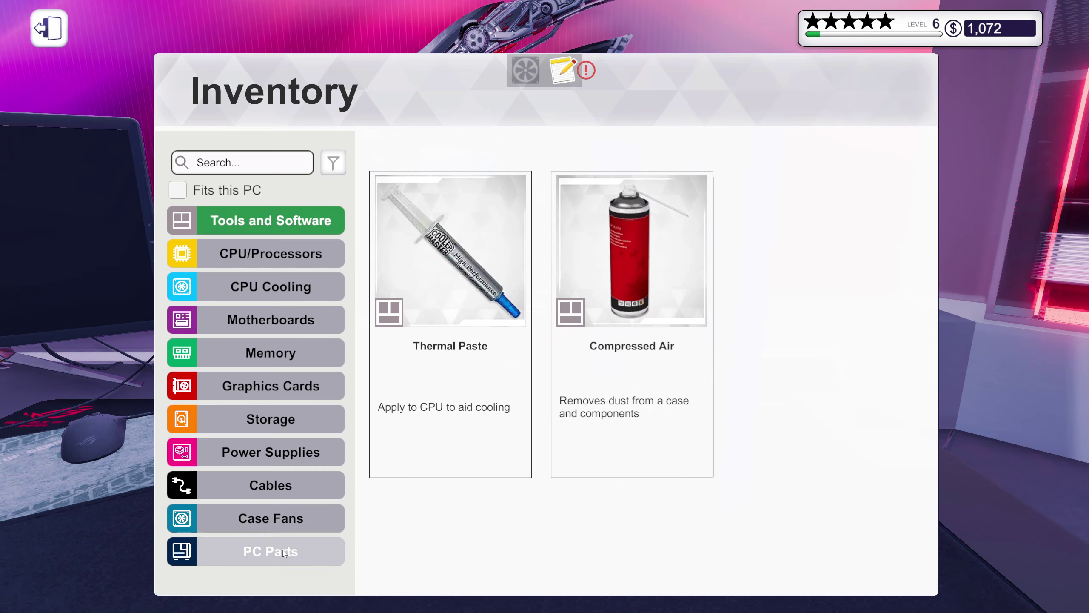
click(283, 550)
click(481, 290)
click(481, 277)
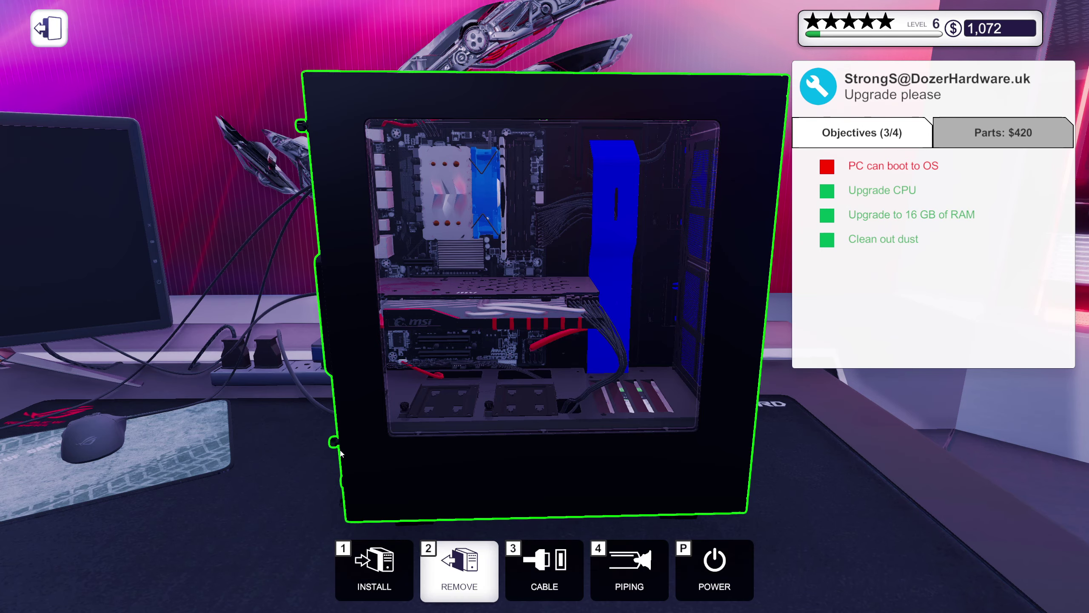
- Power on into the BIOS and check RAM overclocking and boot device settings
key(Escape)
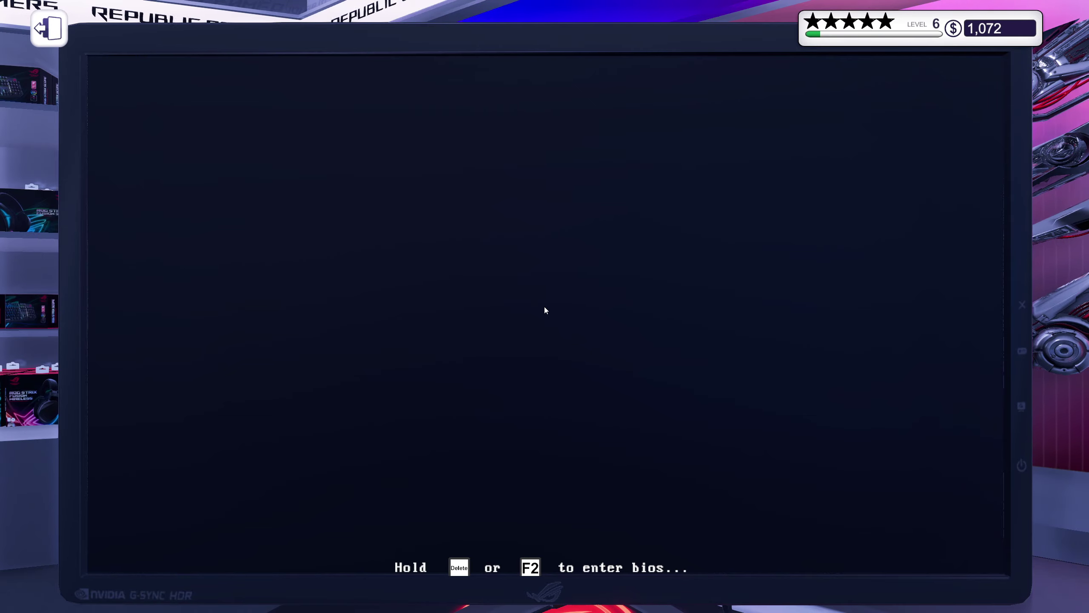
key(Delete)
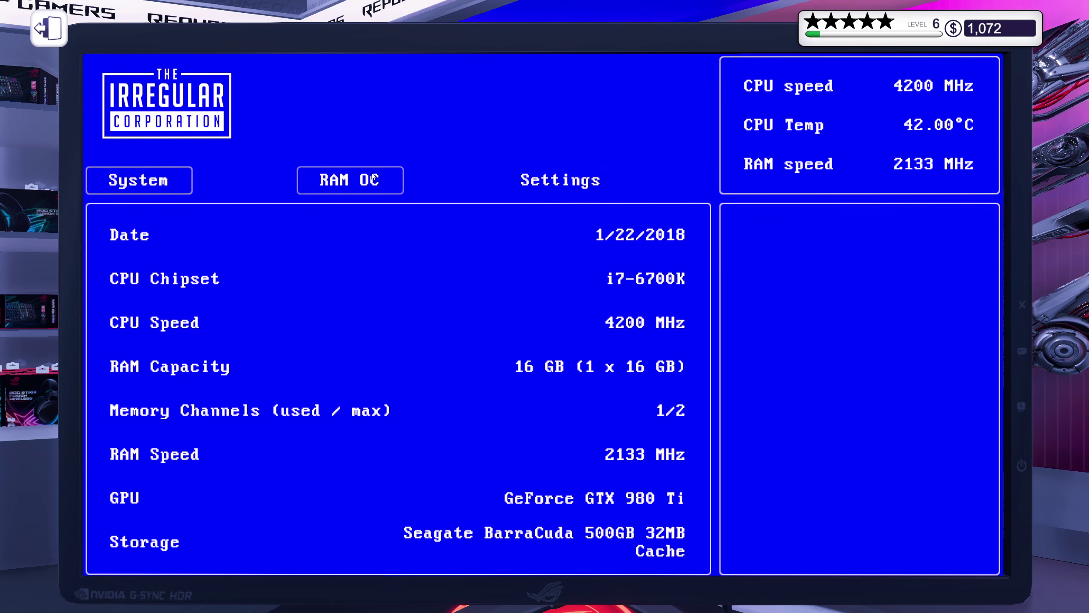
click(373, 177)
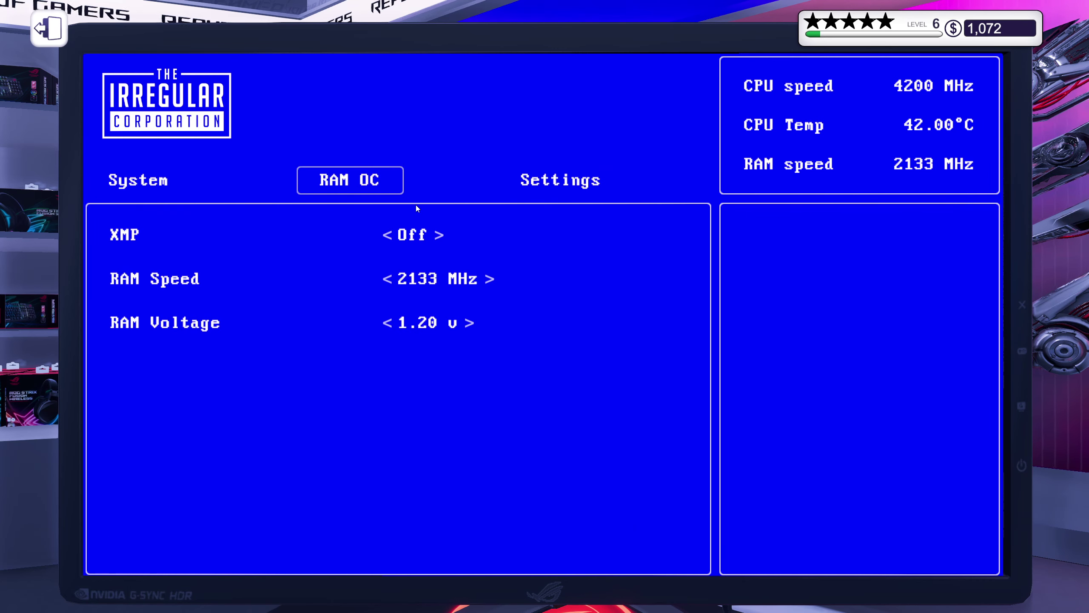
click(558, 192)
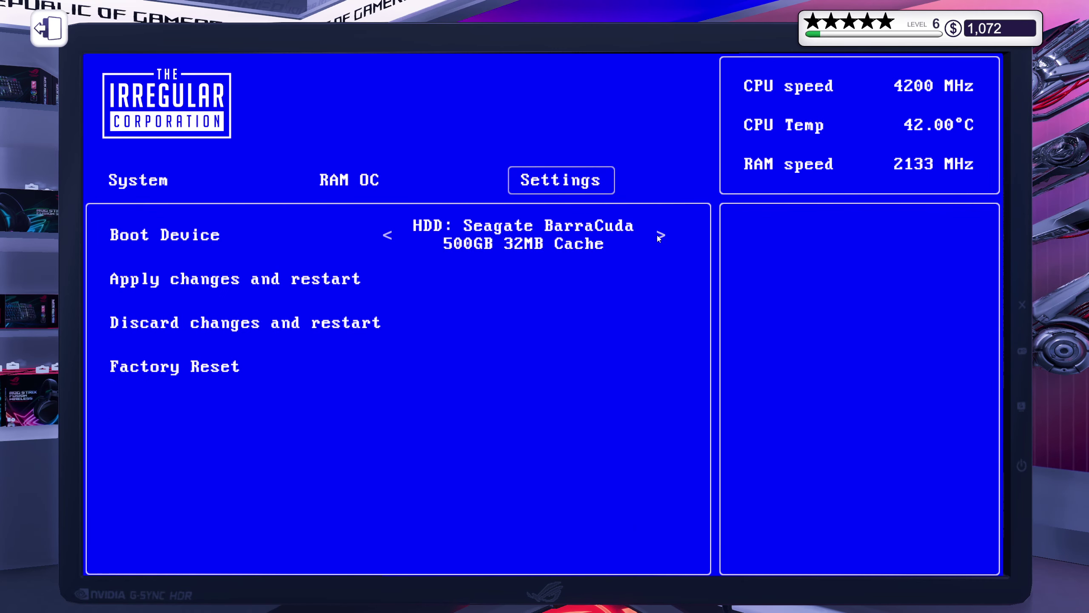
- Apply changes and restart into Omega System, then install Virus Scanner
click(295, 287)
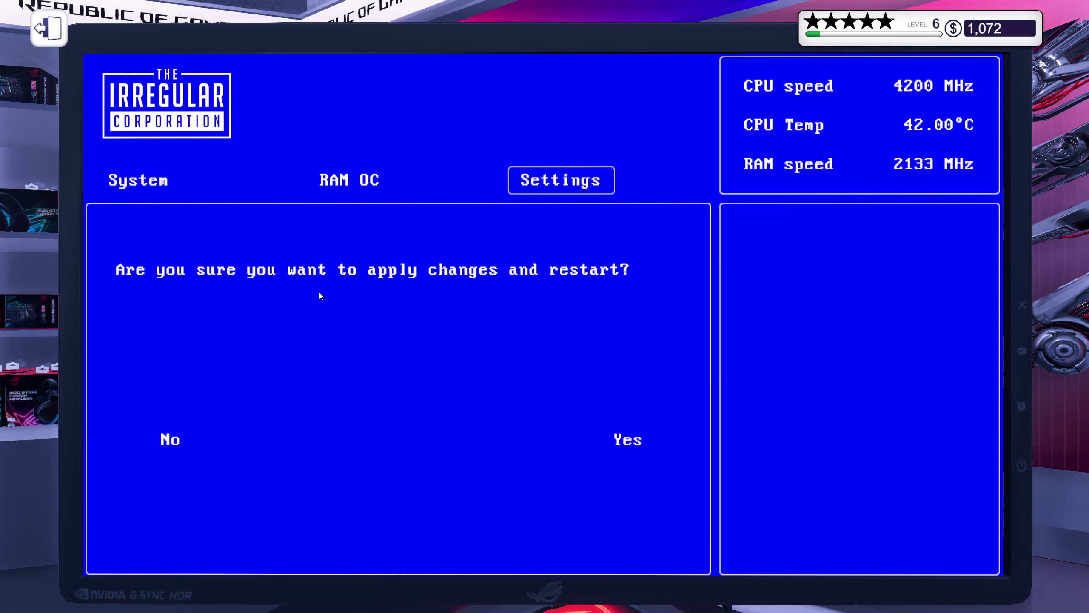
click(626, 438)
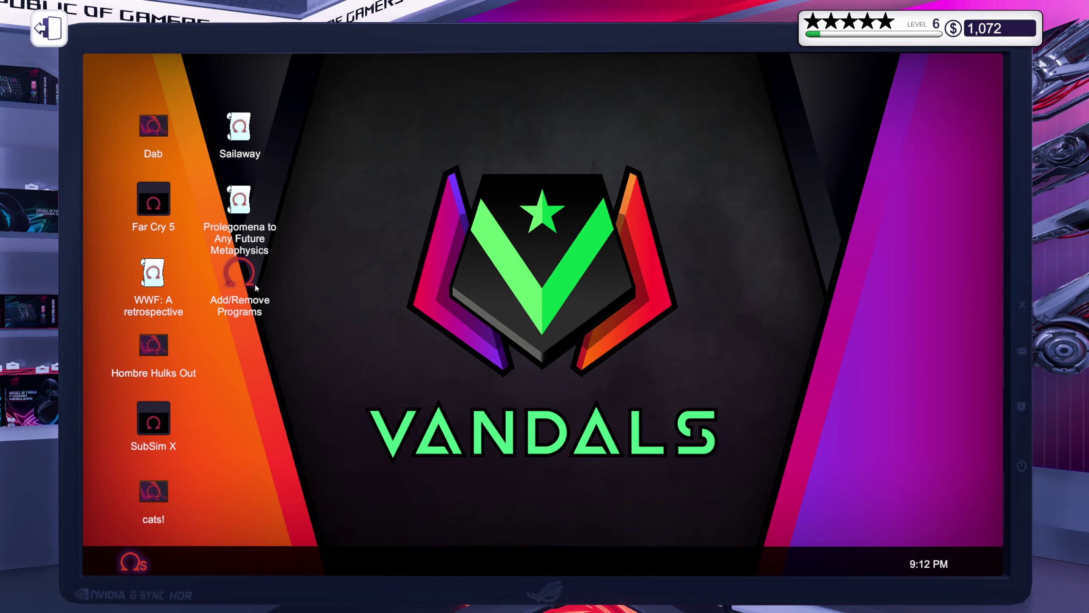
double_click(254, 288)
click(345, 237)
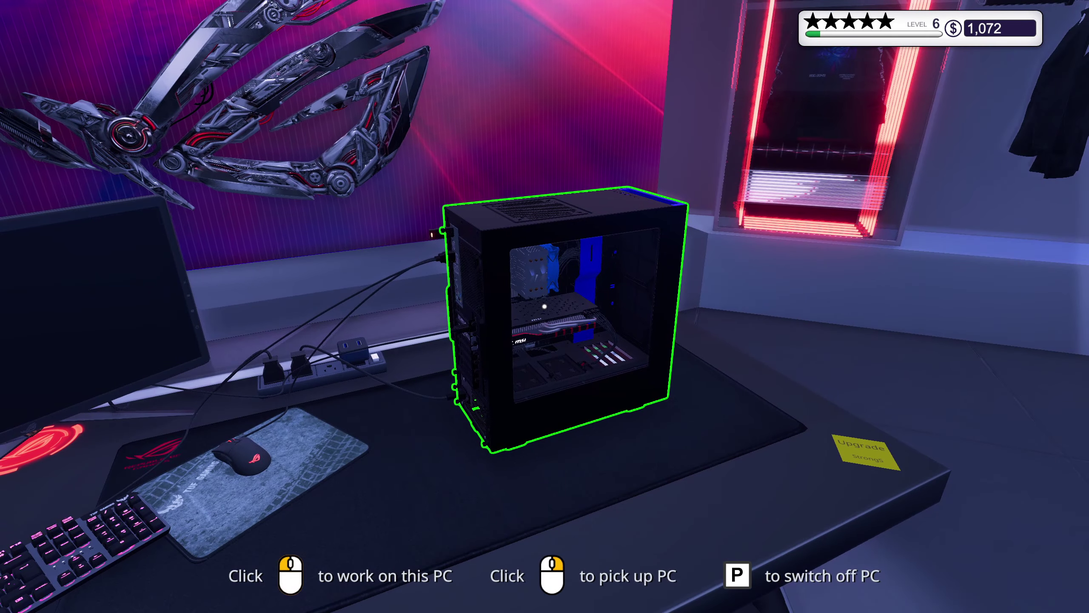
- Read the Dozer Hardware upgrade e-mail on the shop counter computer, then exit to the floor
key(w)
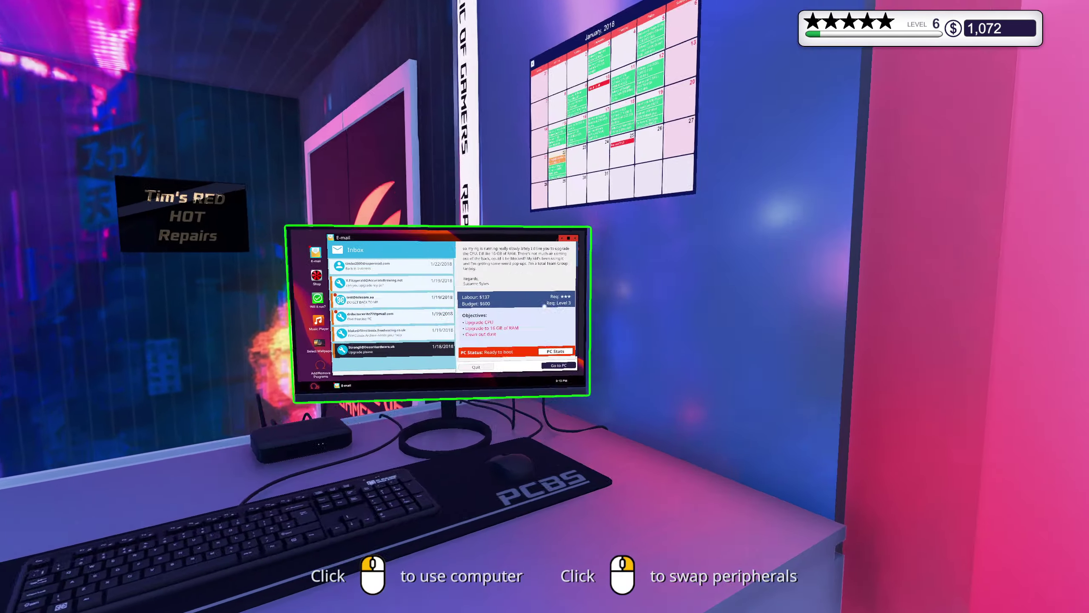
click(545, 307)
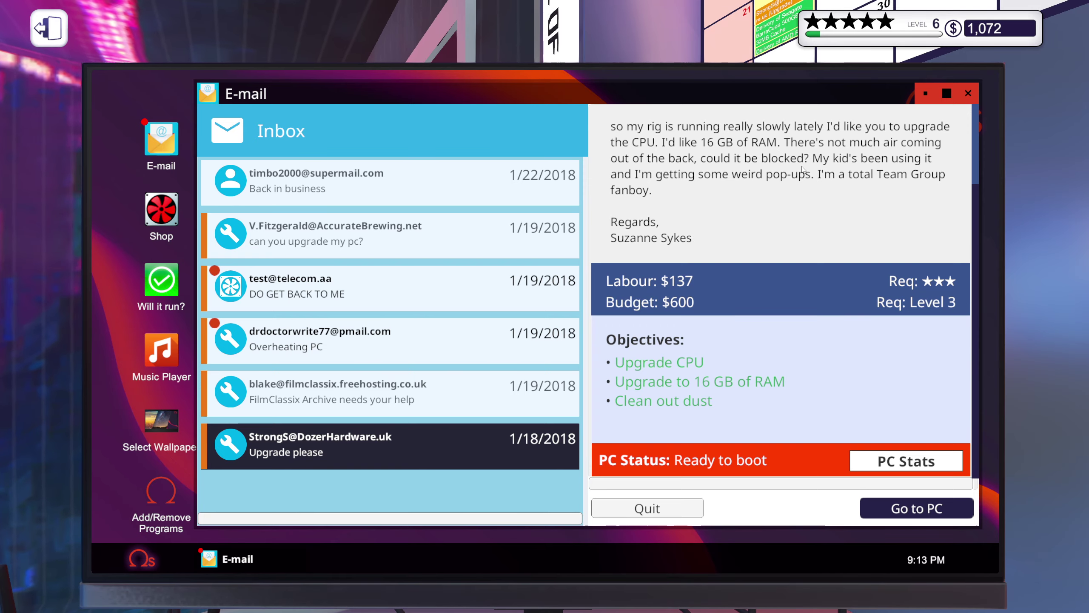
key(Escape)
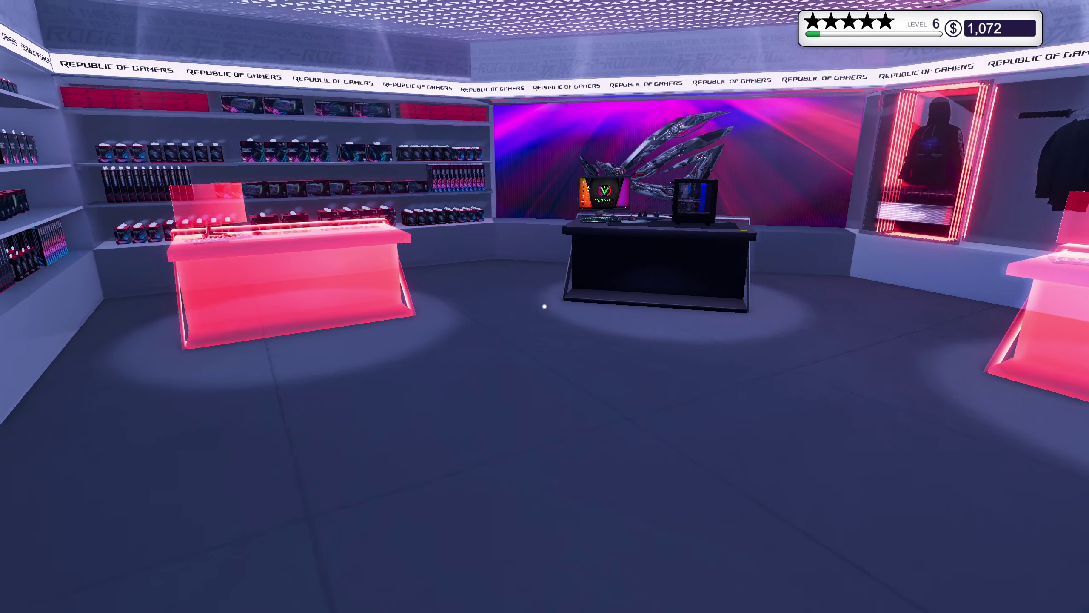
- Start work on the customer's PC, check its ordered parts and budget, and remove the side panel
key(w)
click(545, 306)
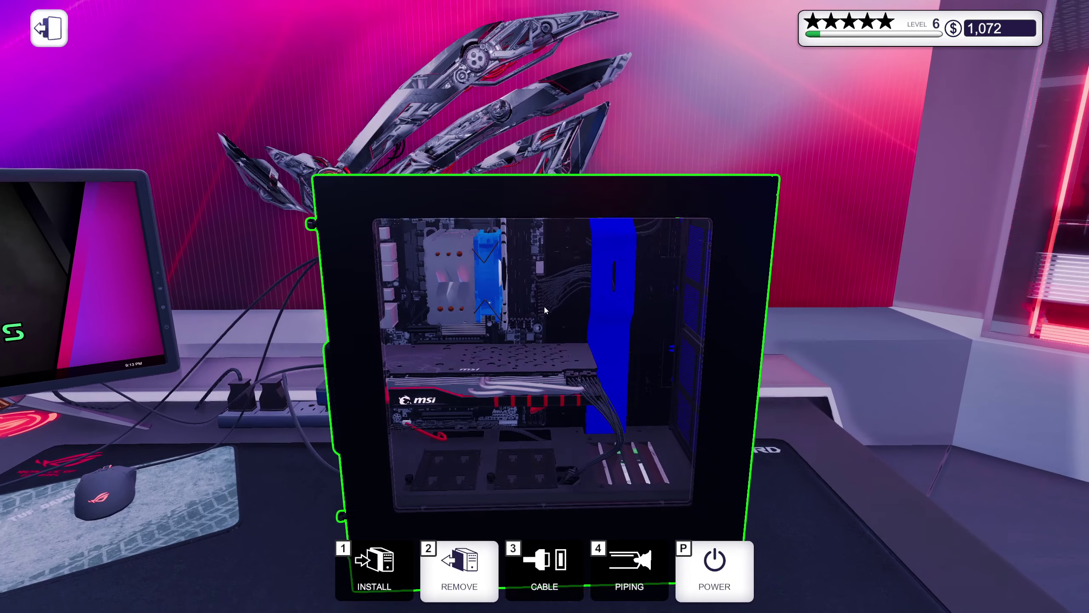
key(Tab)
click(1004, 133)
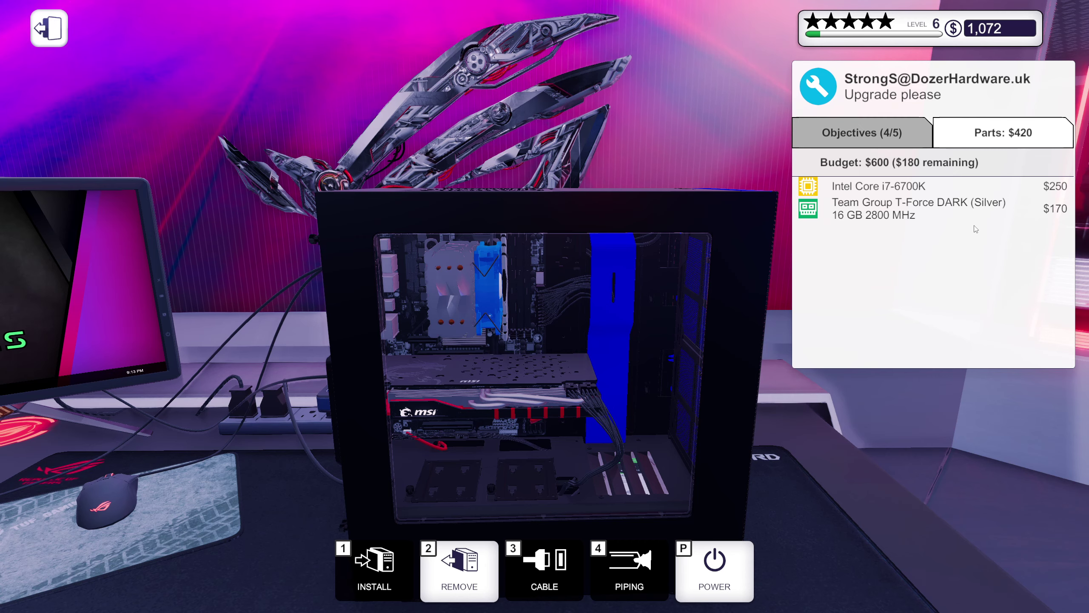
click(709, 297)
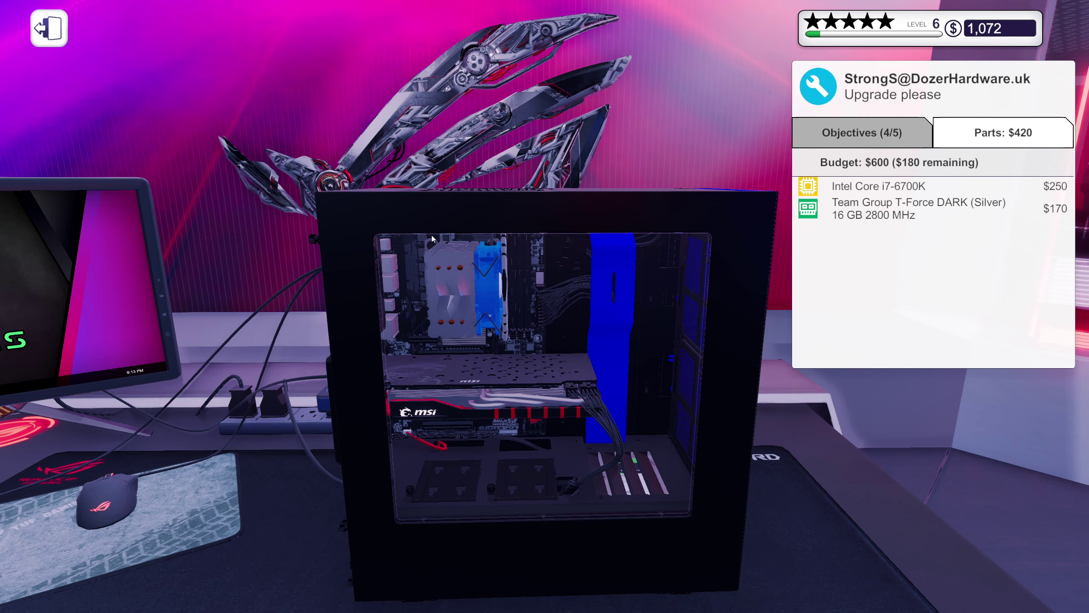
click(346, 528)
scroll(508, 195, up, 3)
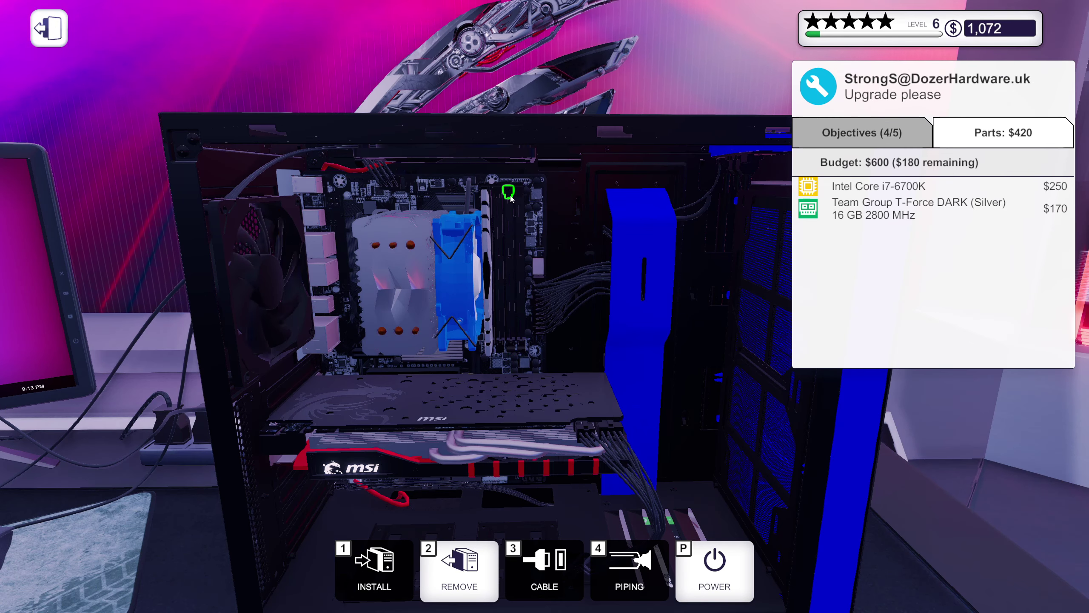
- Install the 16 GB Team Group T-Force DARK RAM stick in the second slot
click(405, 559)
click(271, 352)
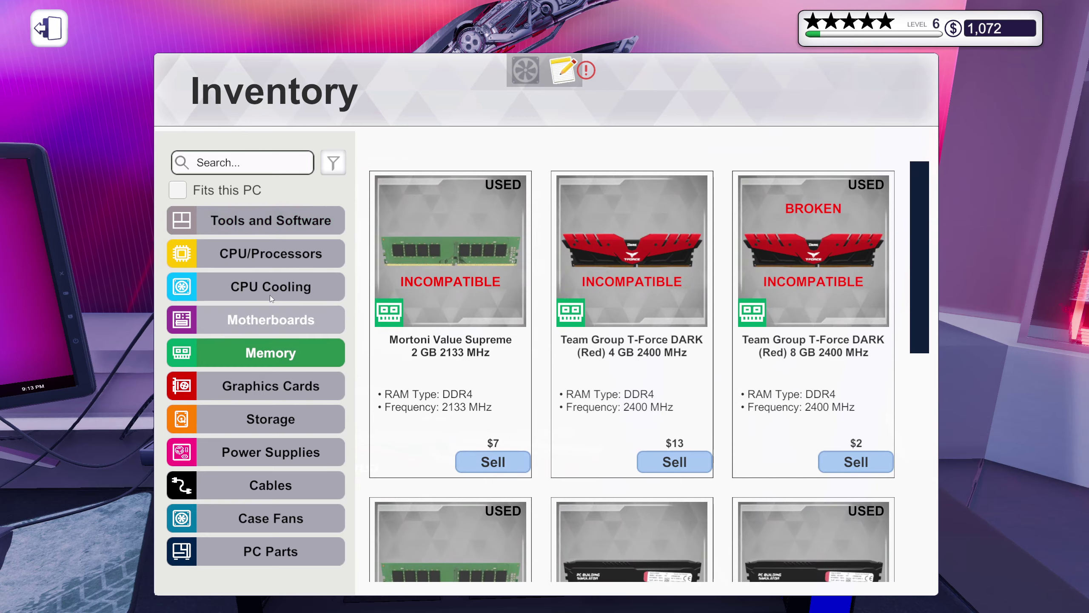
click(230, 192)
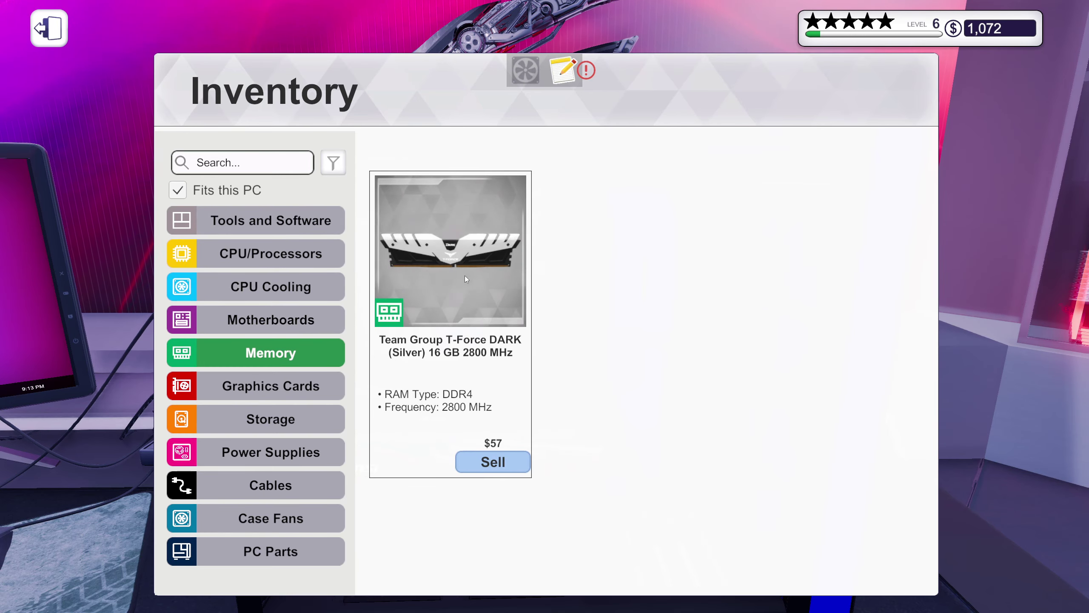
click(456, 230)
click(511, 273)
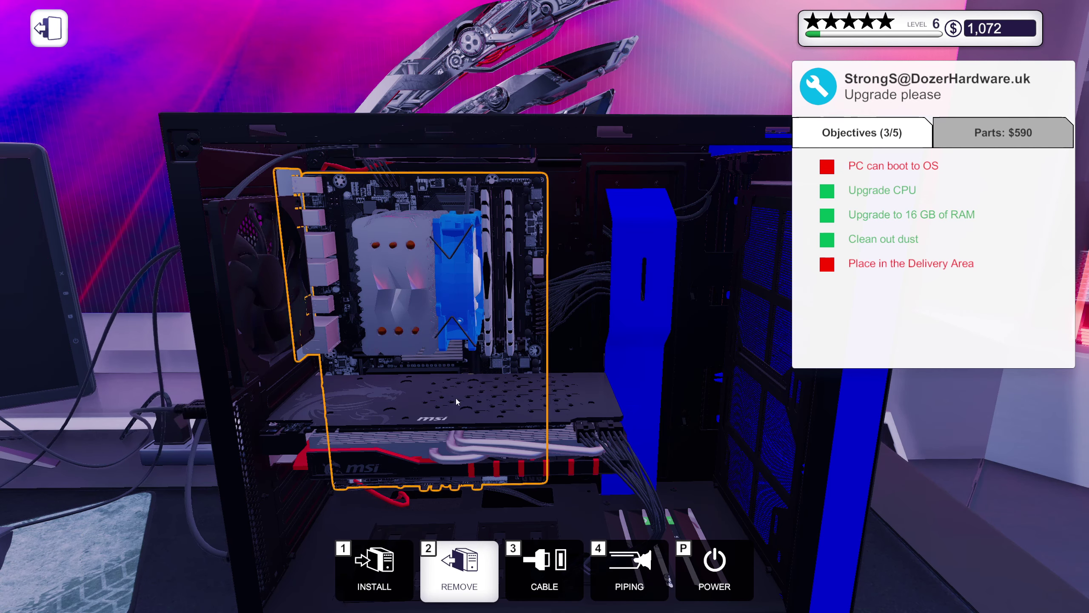
- Refit the glass side panel on the case
click(375, 566)
click(307, 548)
click(405, 274)
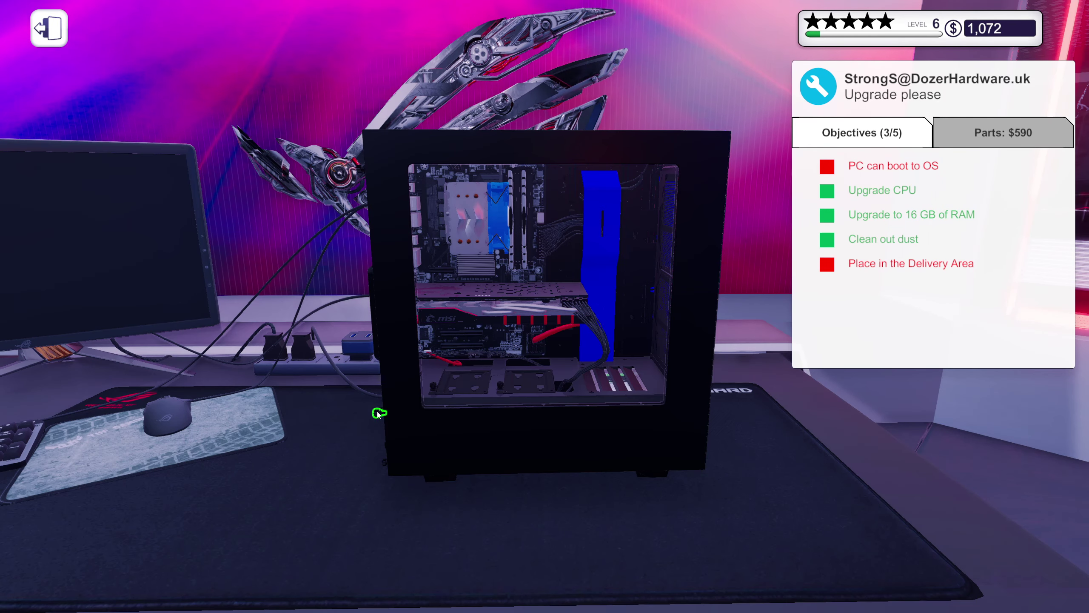
click(380, 414)
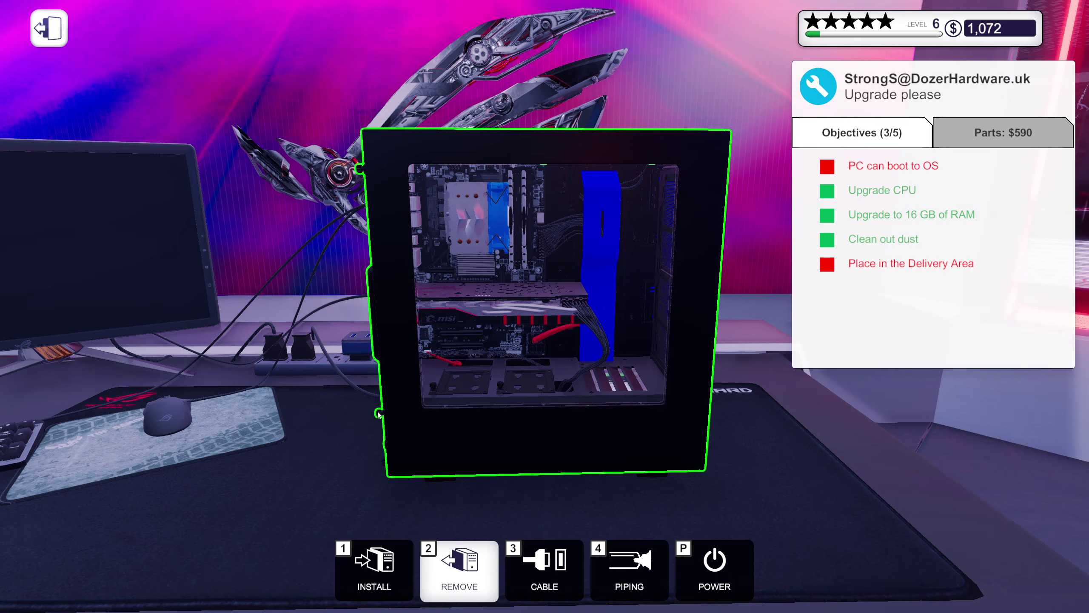
- Run Virus Scanner on the customer PC, clean the infected files, and leave the screen
key(Escape)
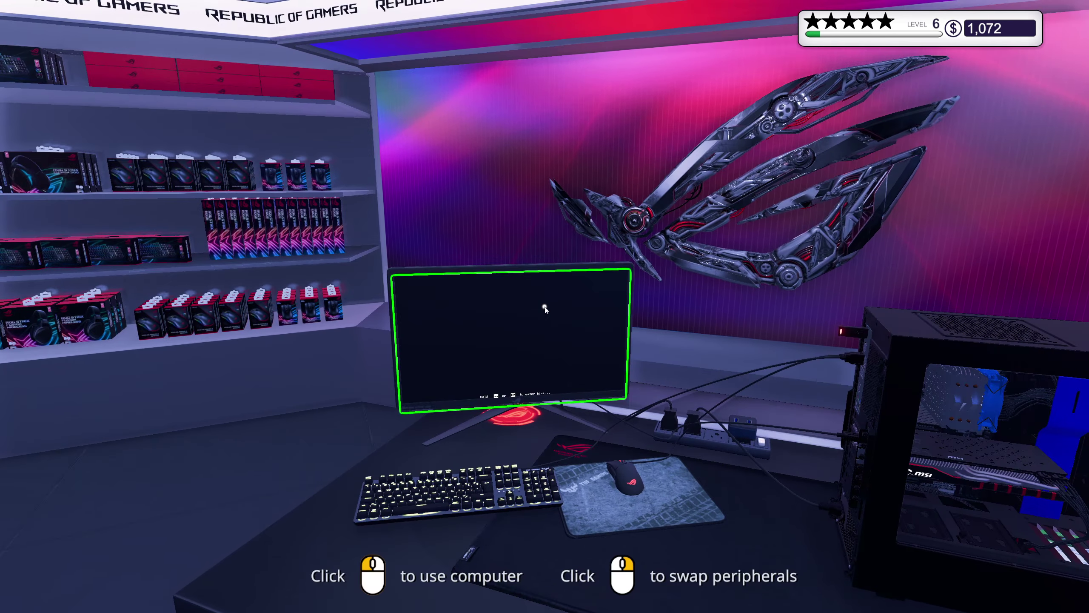
click(544, 307)
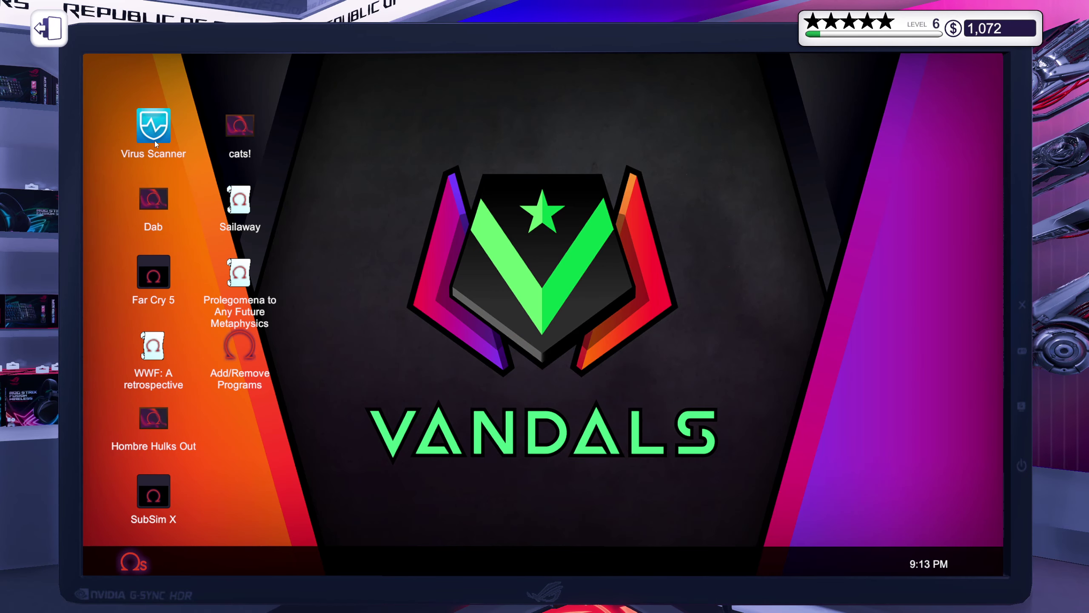
double_click(155, 141)
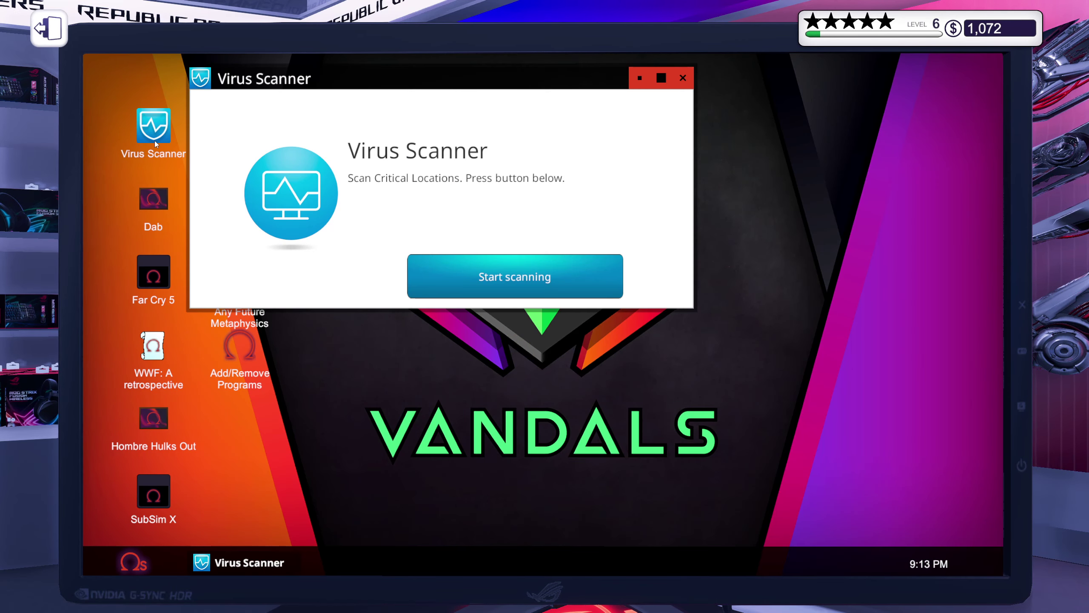
click(529, 285)
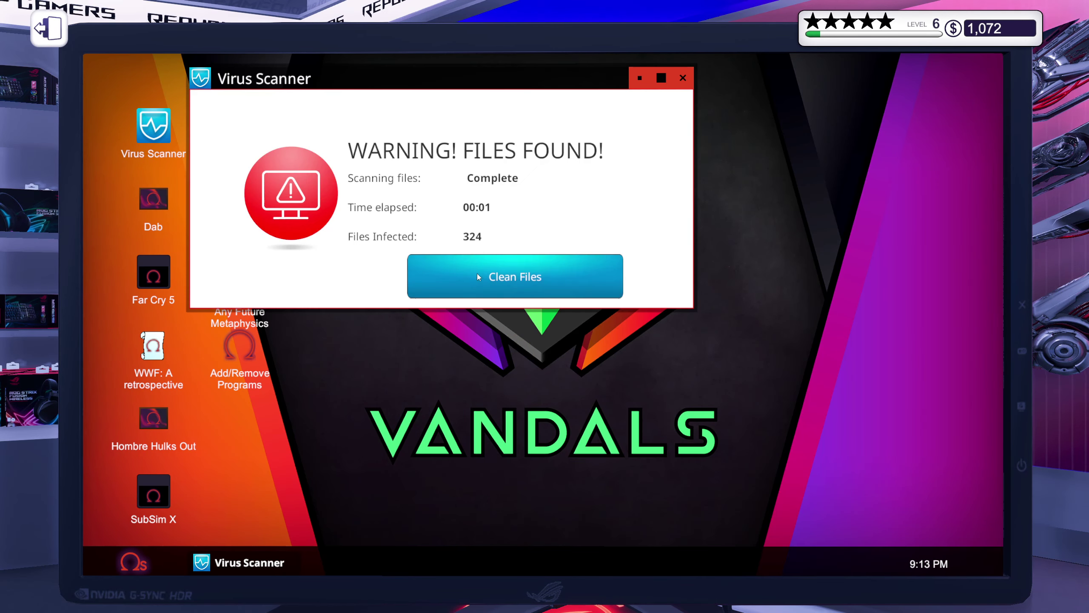
click(477, 274)
click(682, 78)
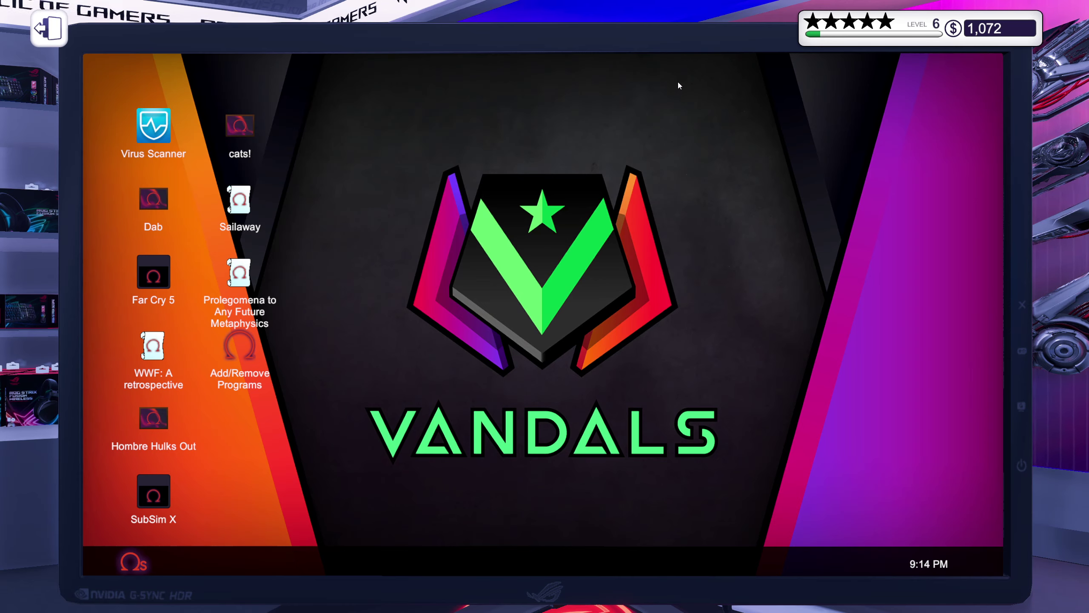
key(Escape)
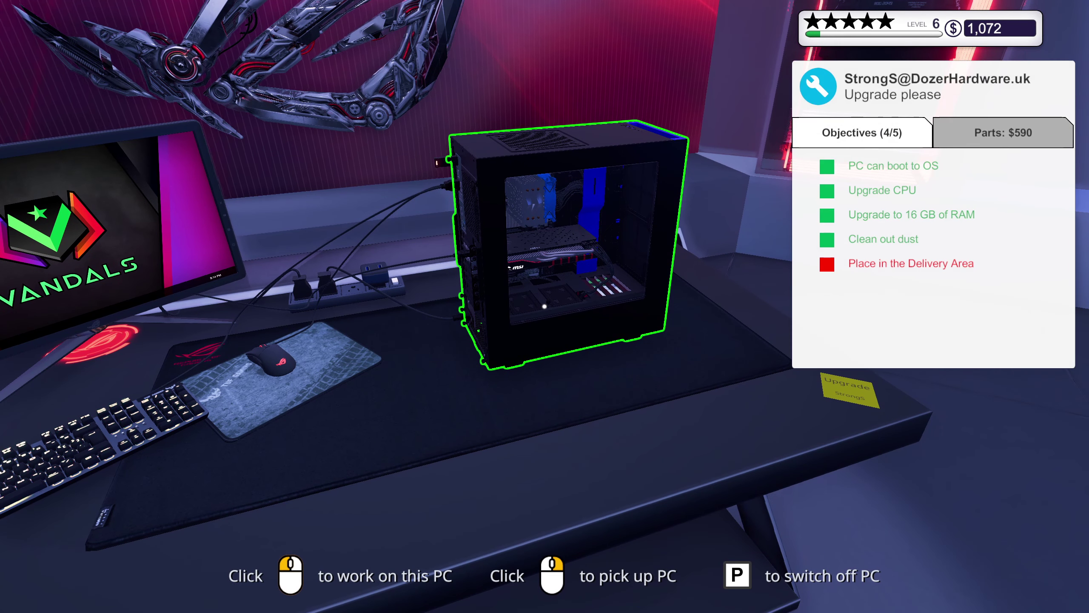
- Place the finished PC on the delivery shelf and collect the StrongS job's $727 payment
right_click(546, 307)
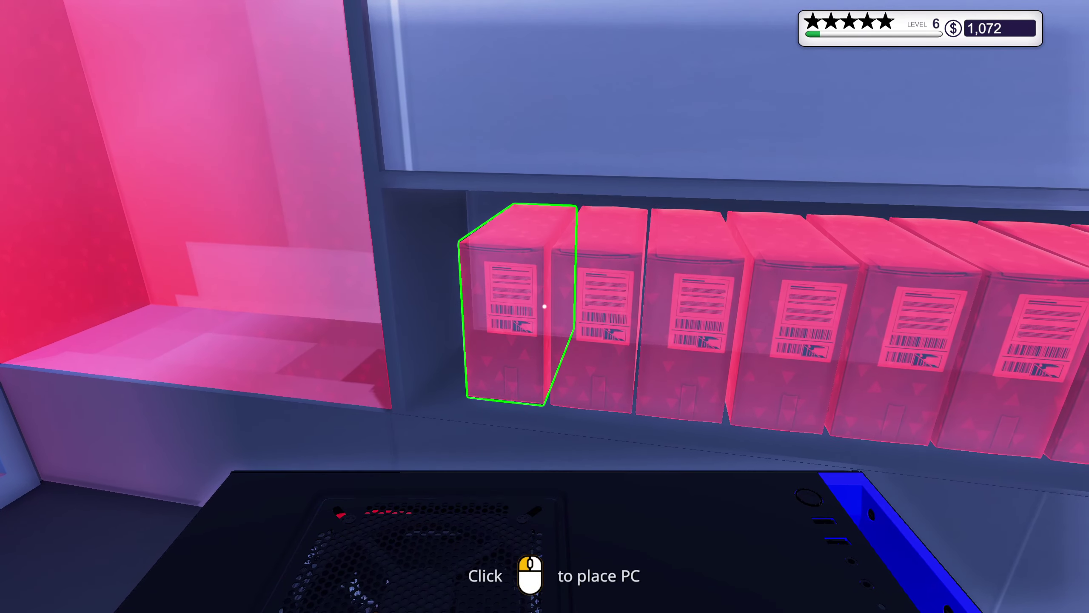
click(545, 306)
key(w)
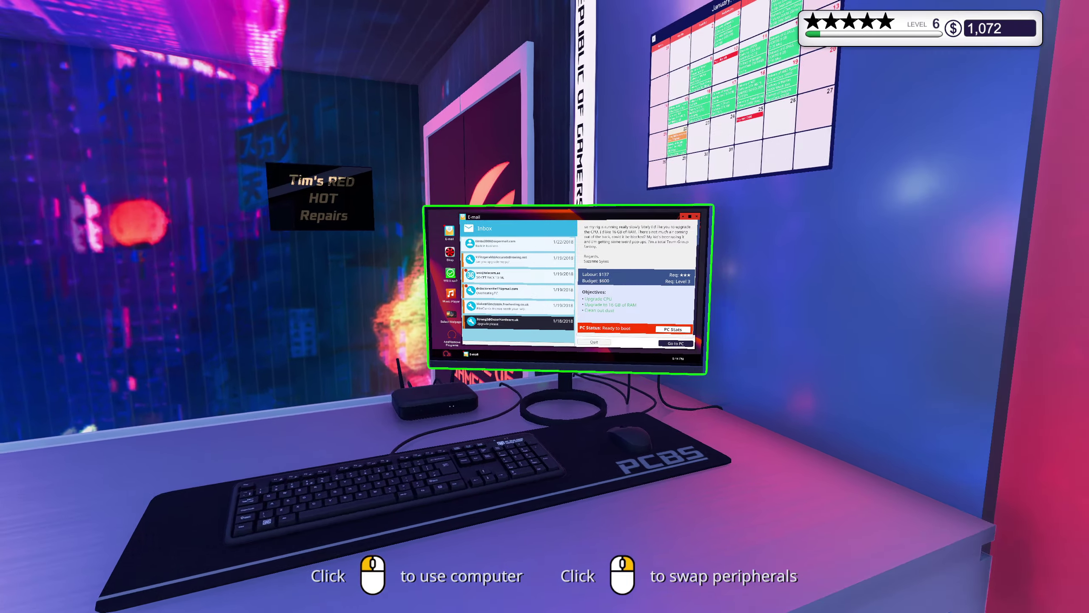
click(545, 307)
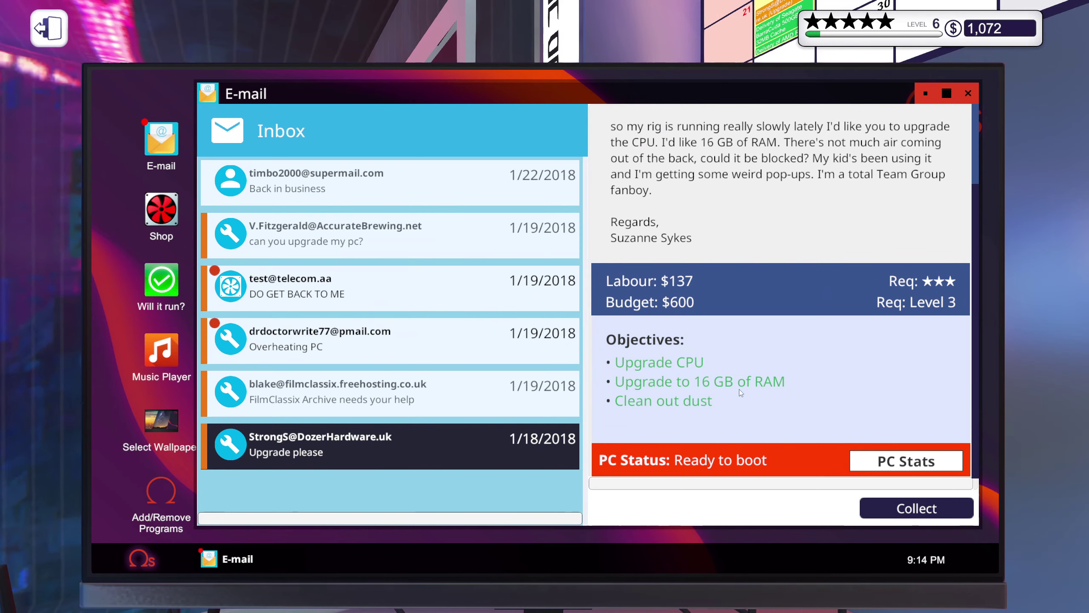
click(905, 508)
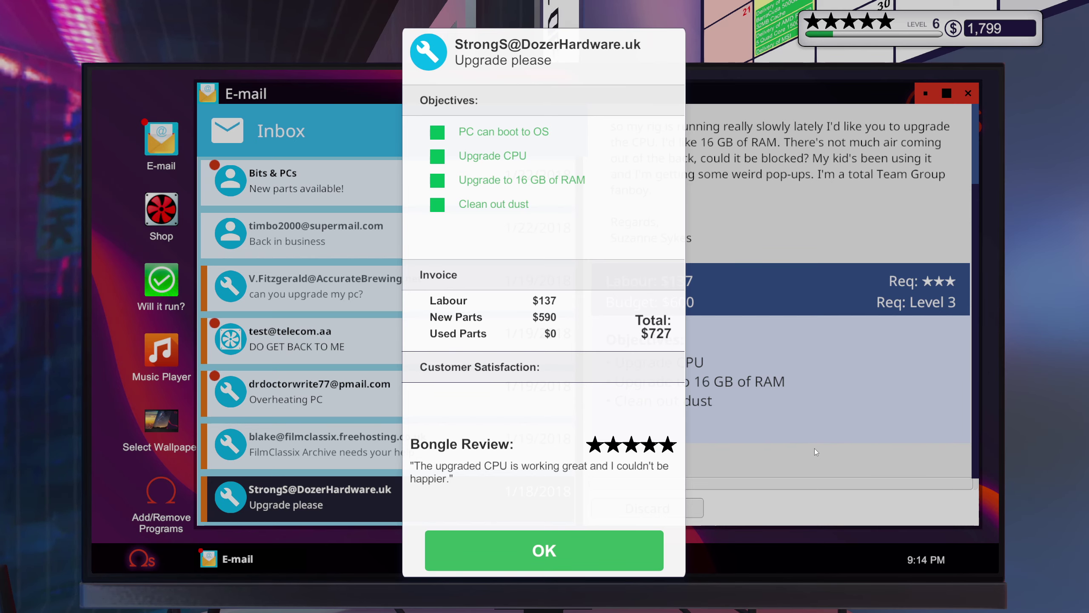
- Dismiss the job summary and discard the StrongS and Bits & PCs emails
click(544, 540)
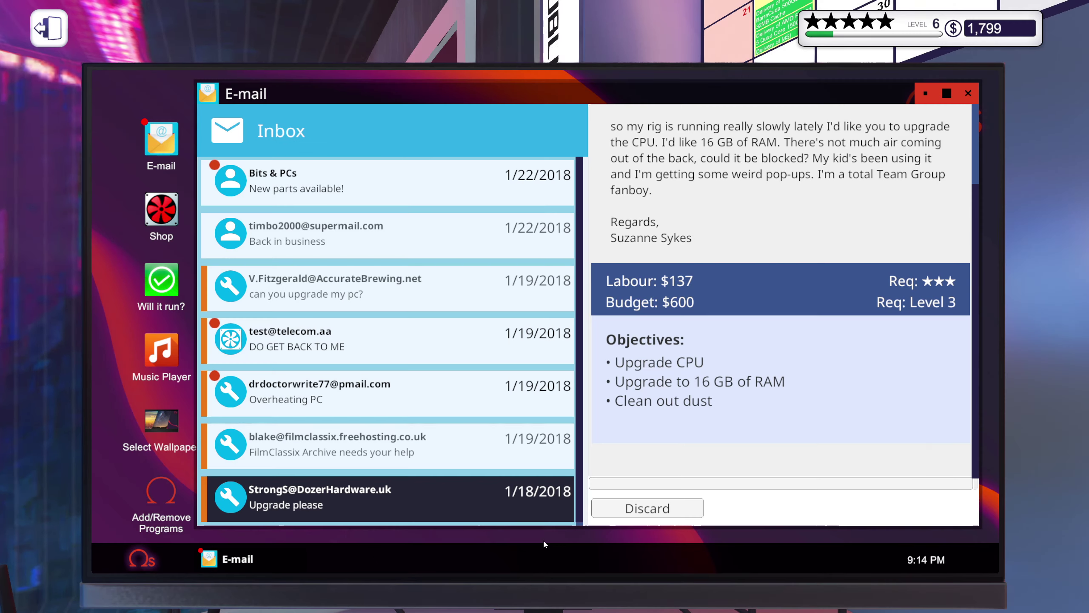
click(650, 509)
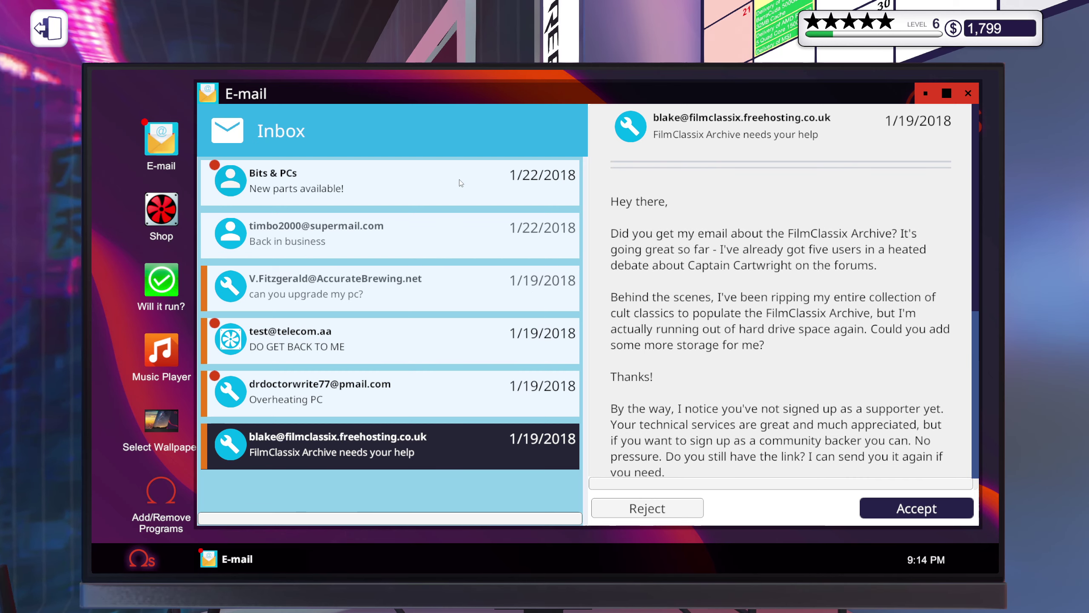
click(379, 186)
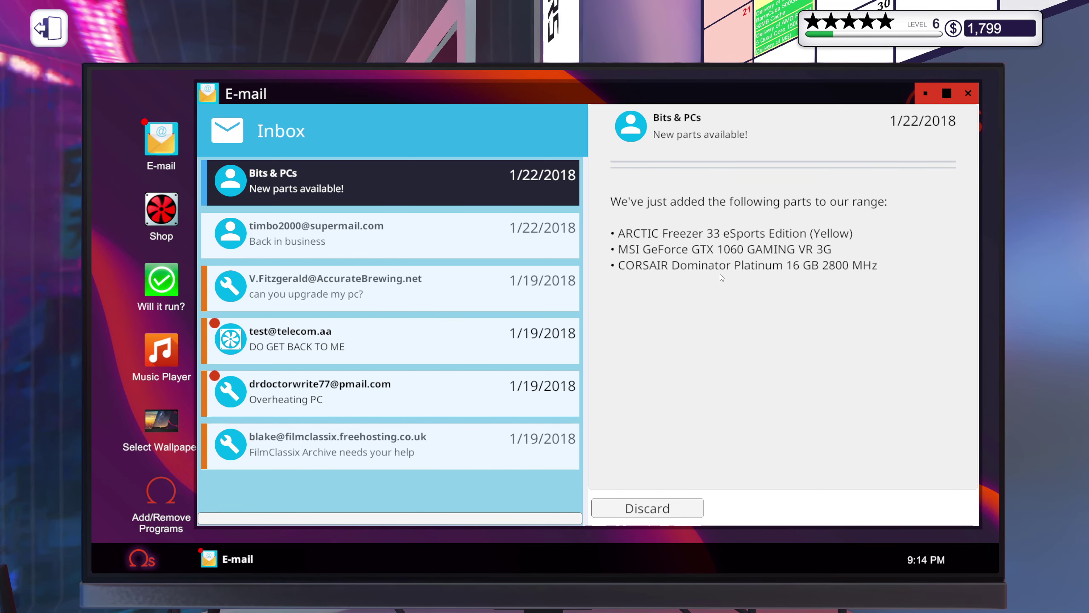
click(647, 508)
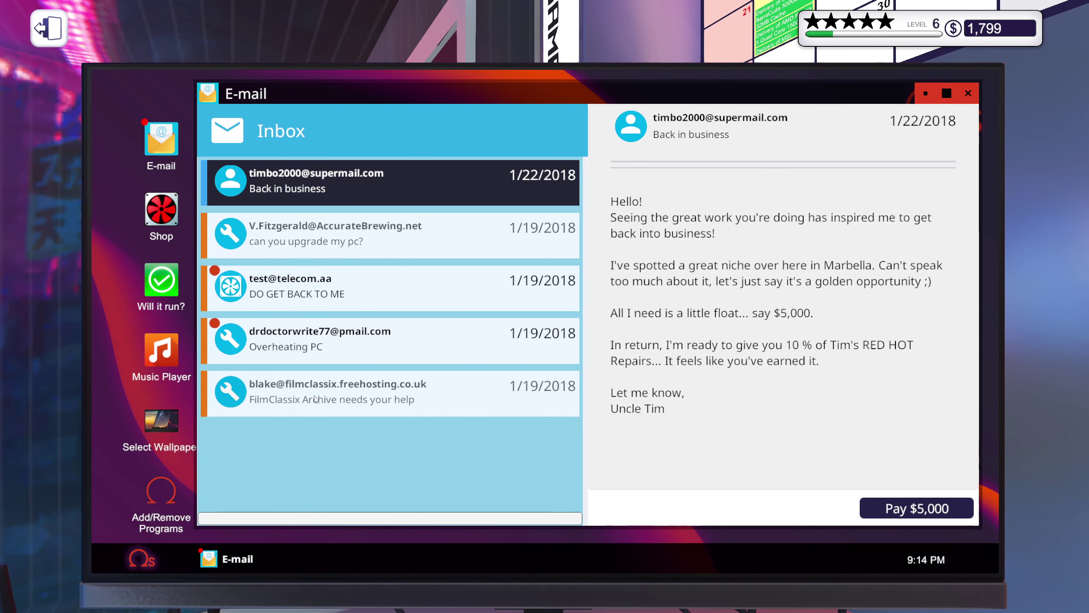
- Review the FilmClassix Archive job's 8 TB storage request and its current components
click(287, 398)
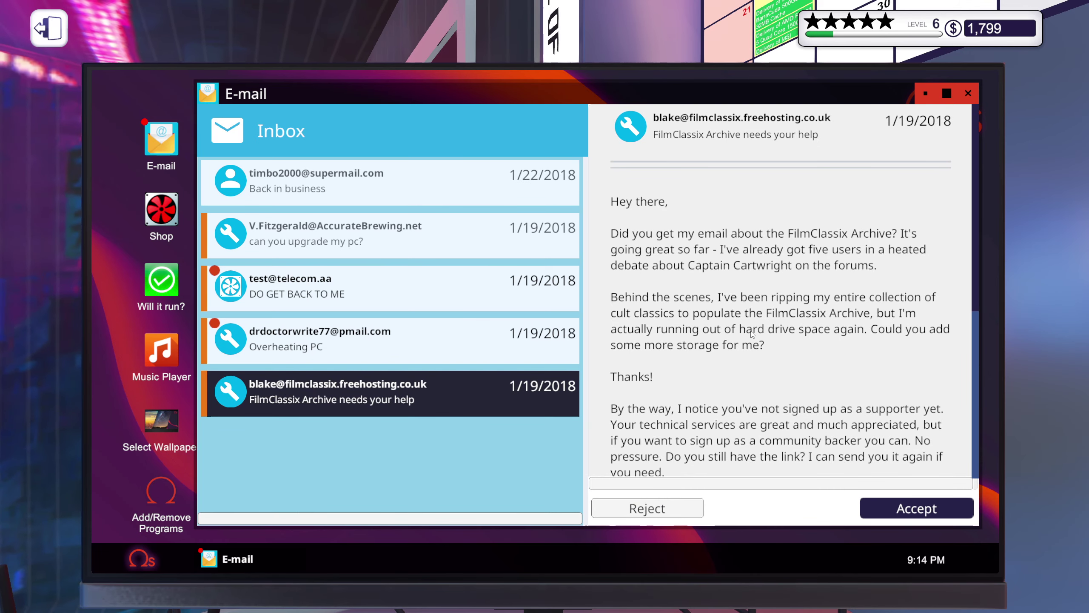
scroll(749, 335, down, 3)
scroll(750, 335, down, 3)
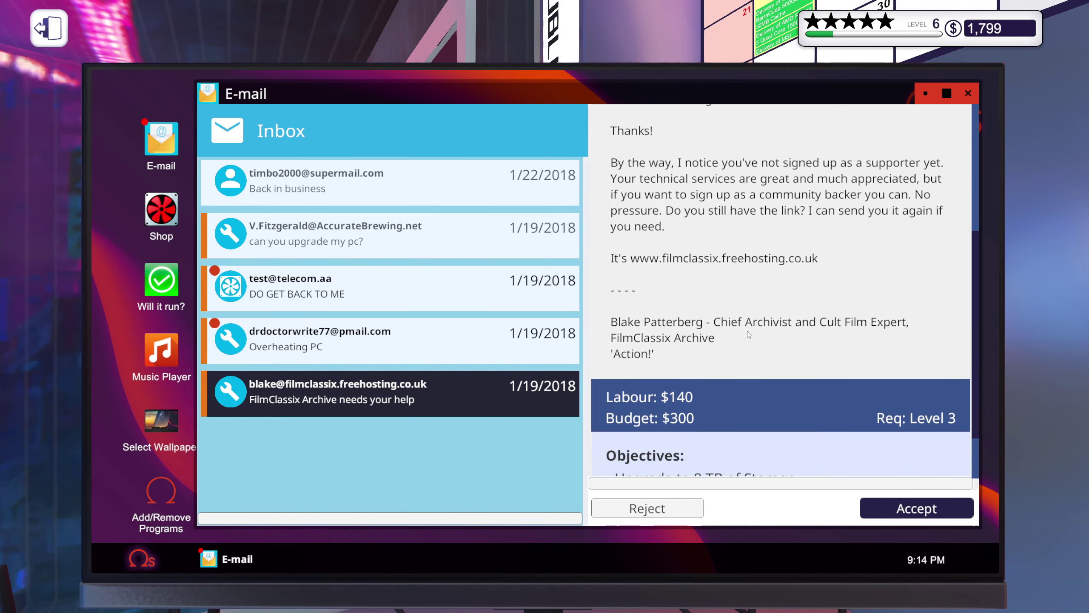
scroll(748, 335, down, 2)
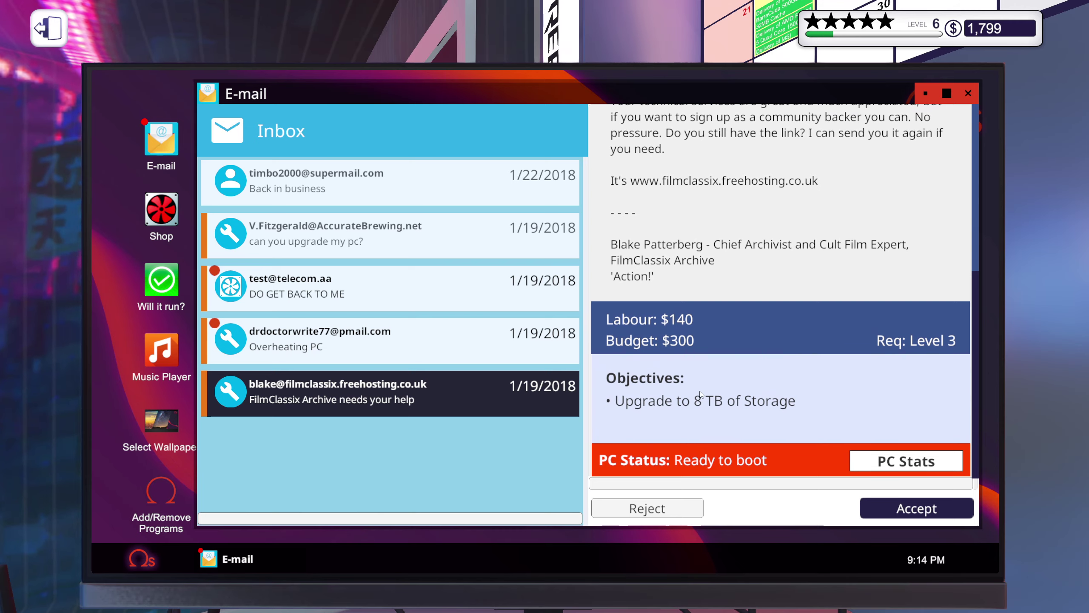
click(871, 463)
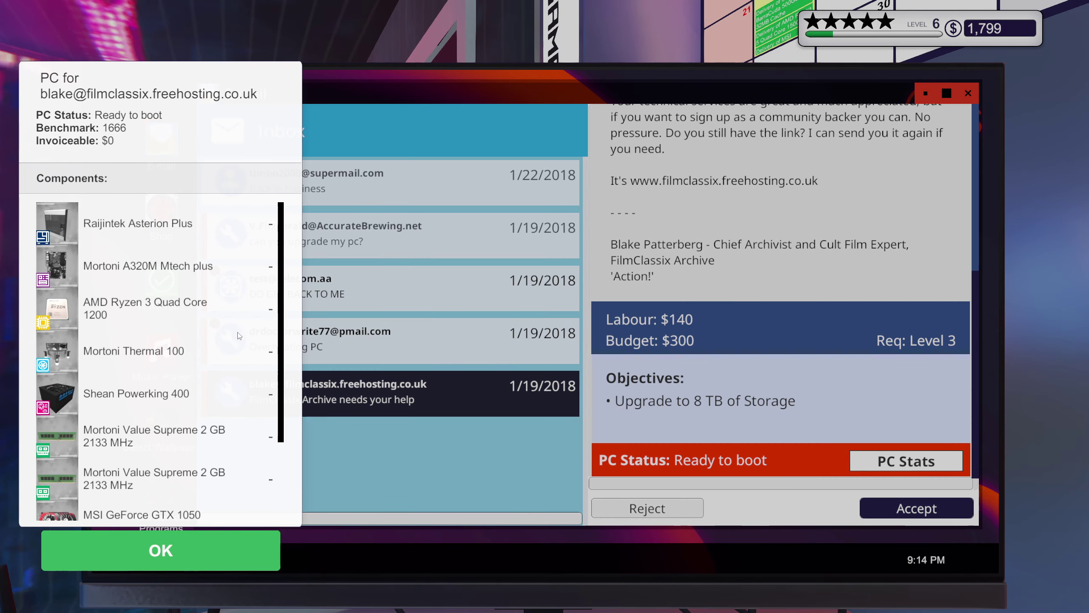
scroll(239, 335, down, 3)
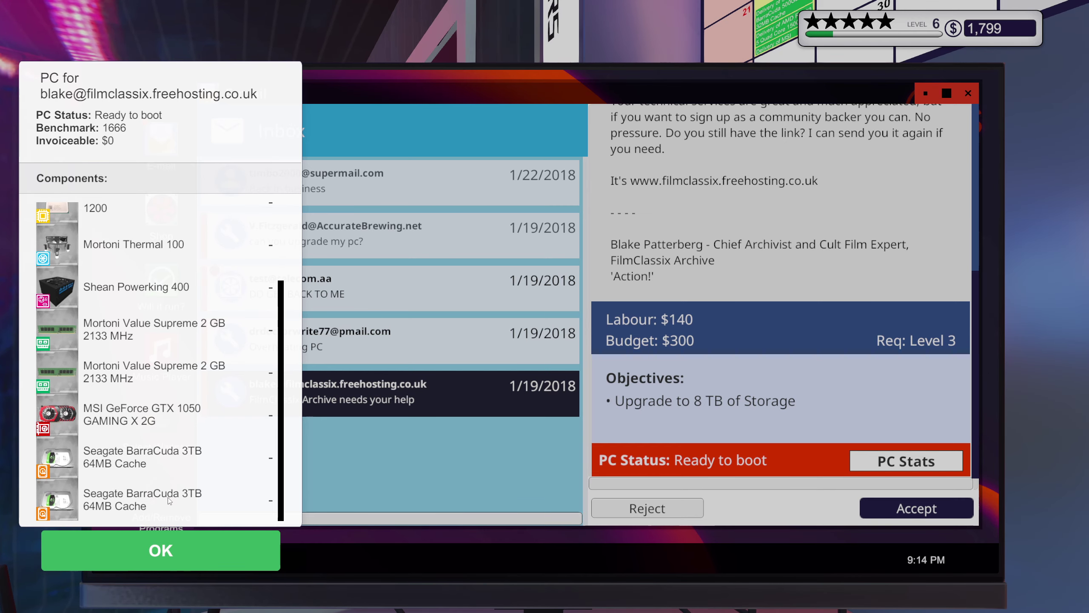
click(193, 549)
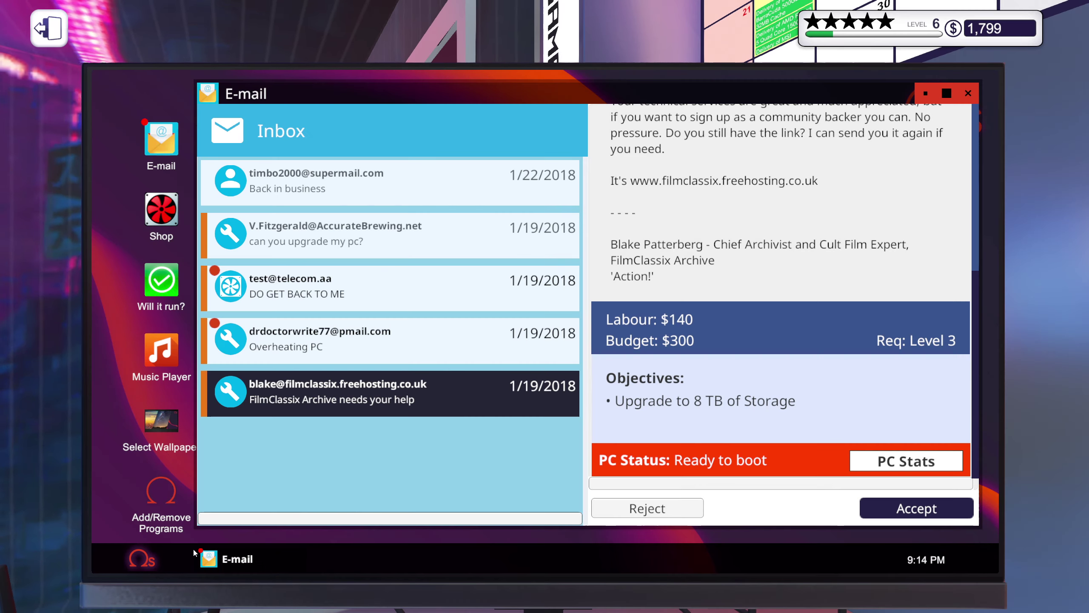
- Browse the shop's Storage category sorted by highest price first
click(165, 217)
click(450, 412)
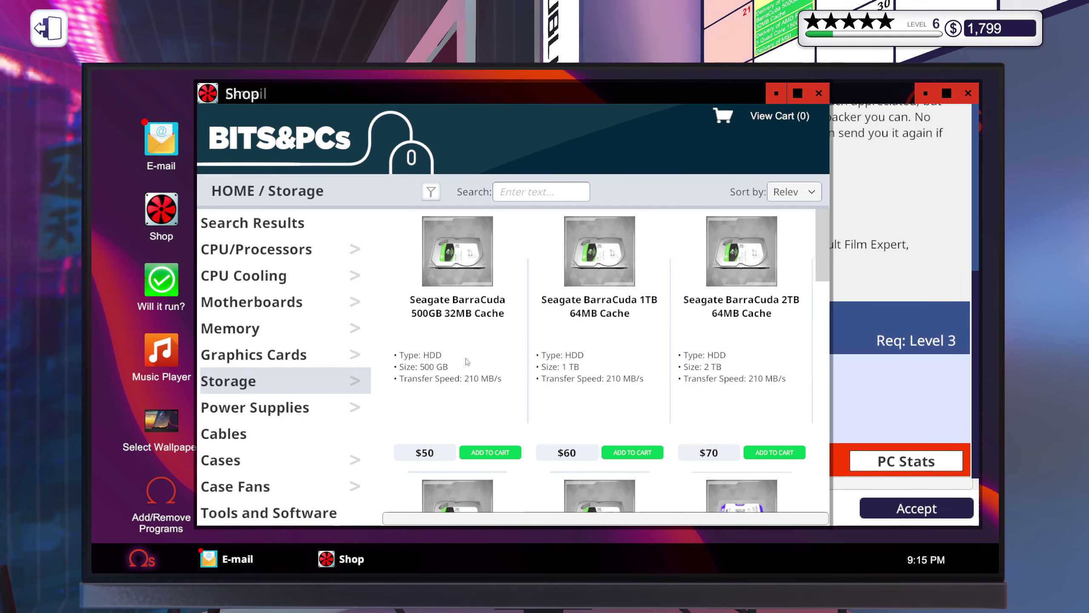
drag(555, 89, 507, 74)
click(746, 177)
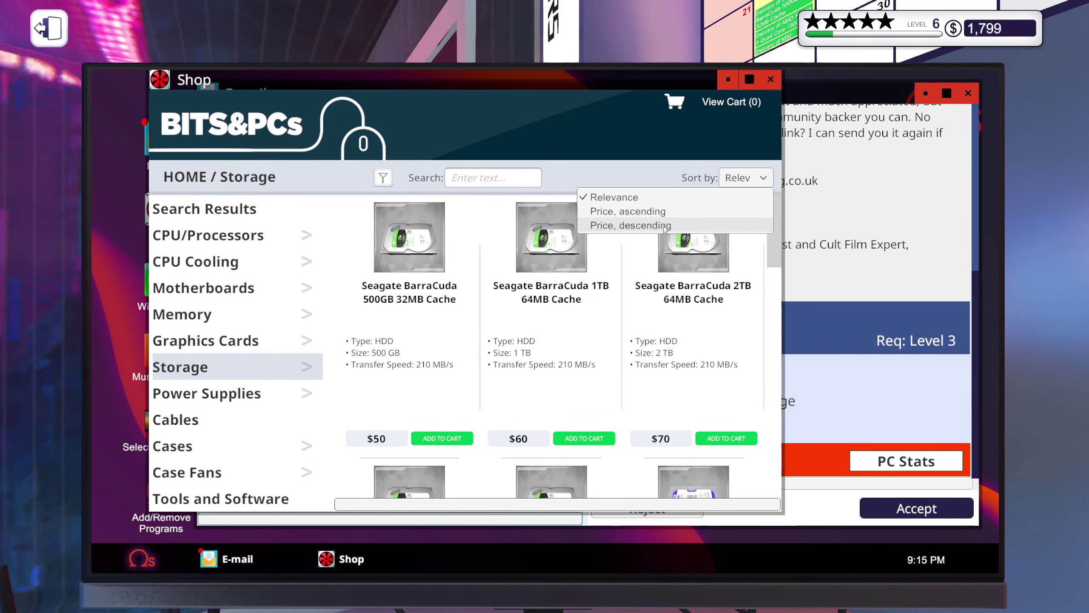
click(664, 226)
click(931, 245)
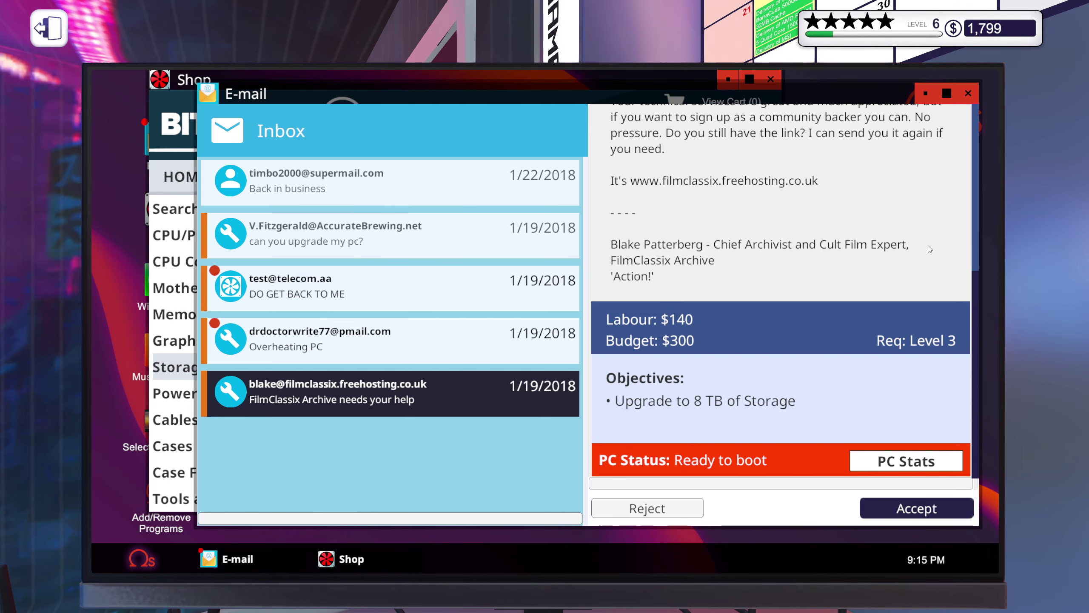
click(169, 91)
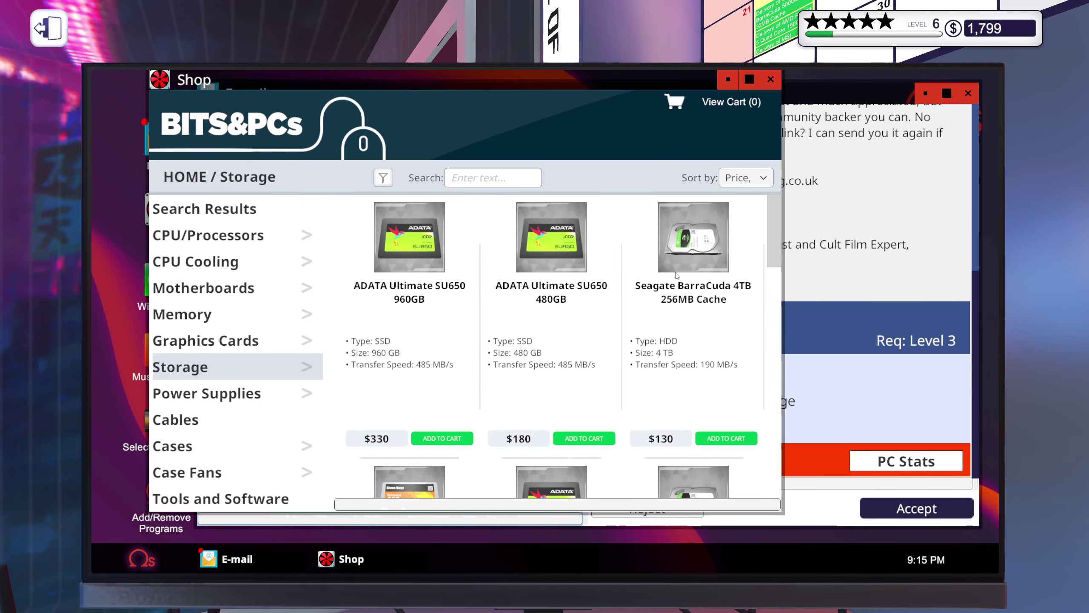
- Add two Seagate BarraCuda 4TB drives, removing the accidentally added ADATA 960GB from the cart
click(726, 437)
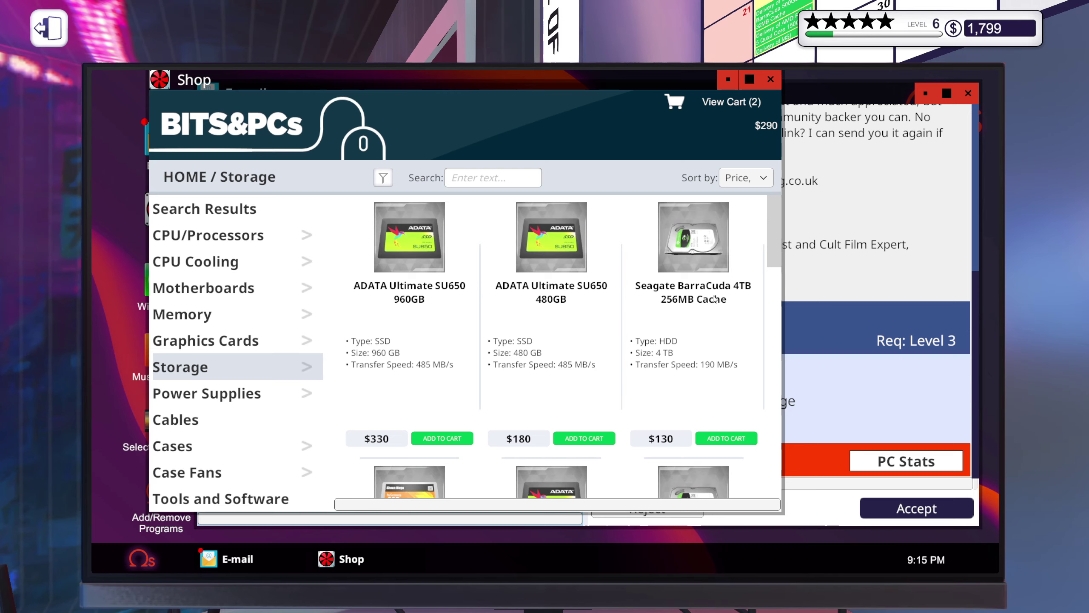
click(442, 438)
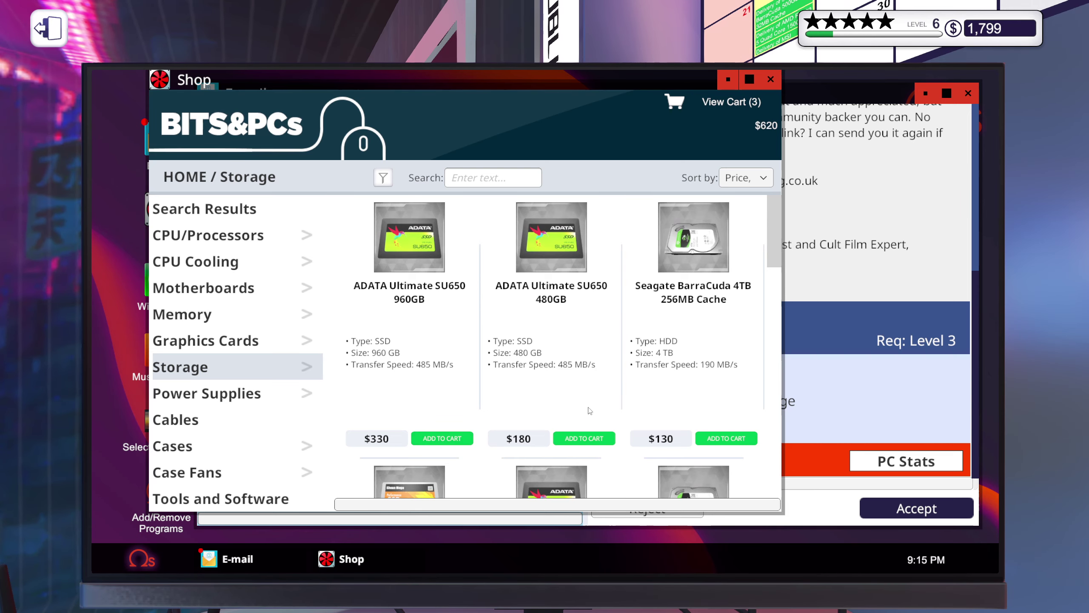
click(902, 284)
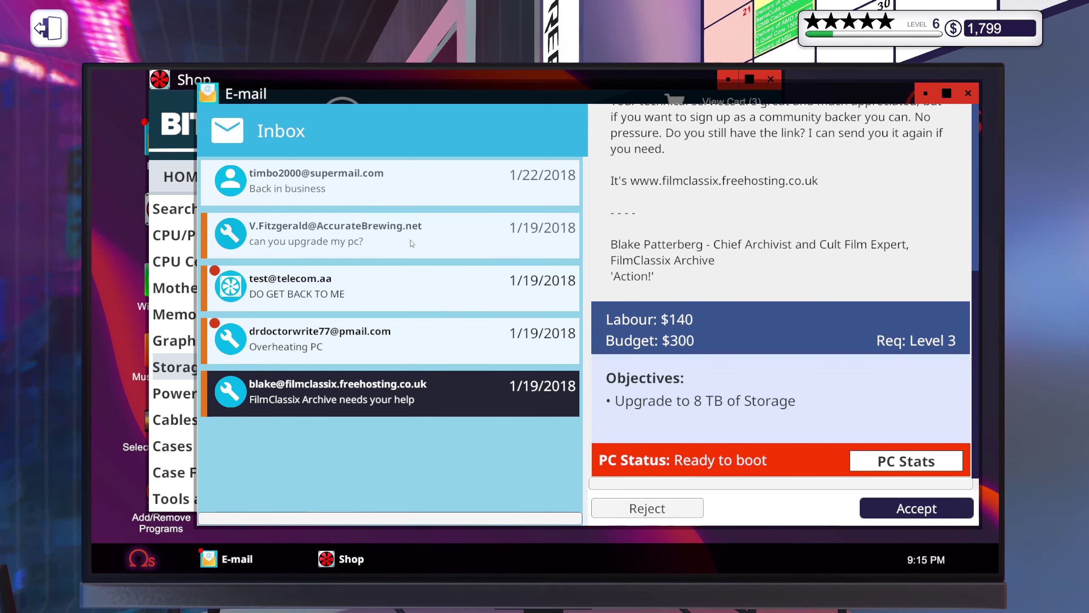
click(162, 96)
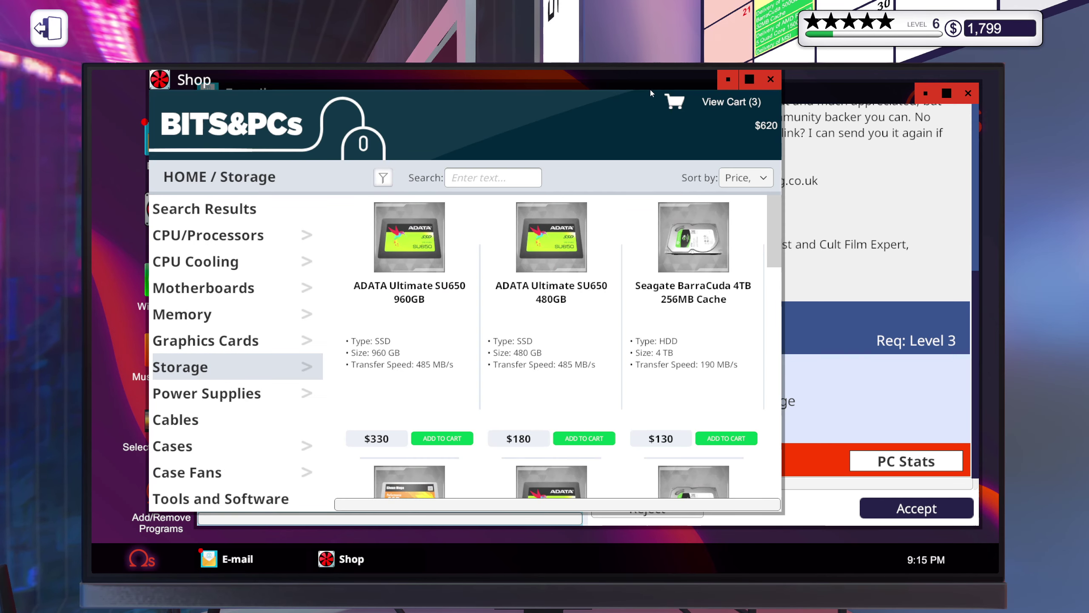
click(729, 104)
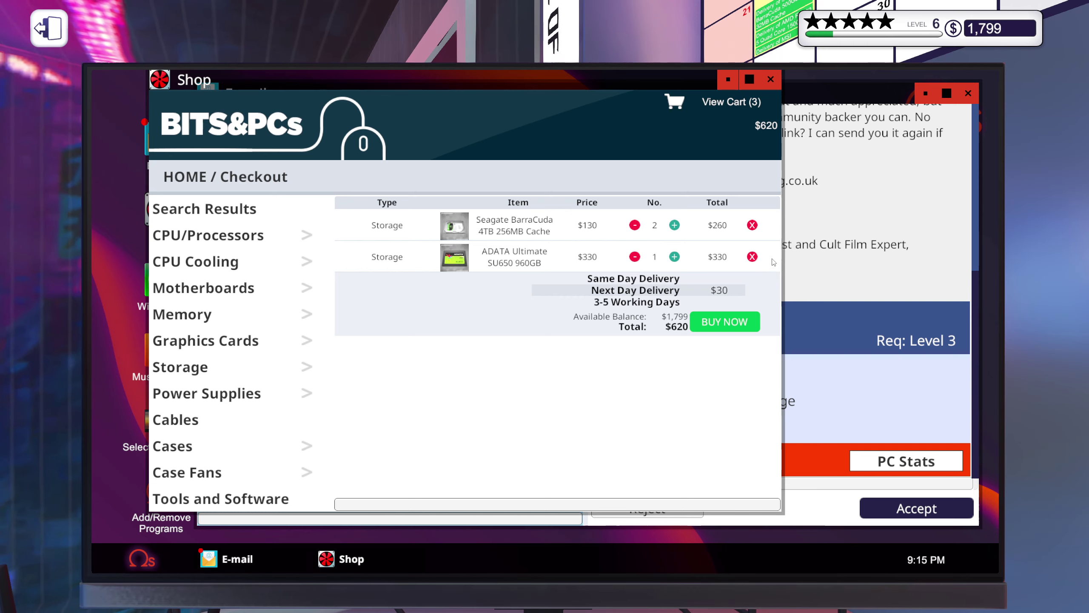
click(752, 256)
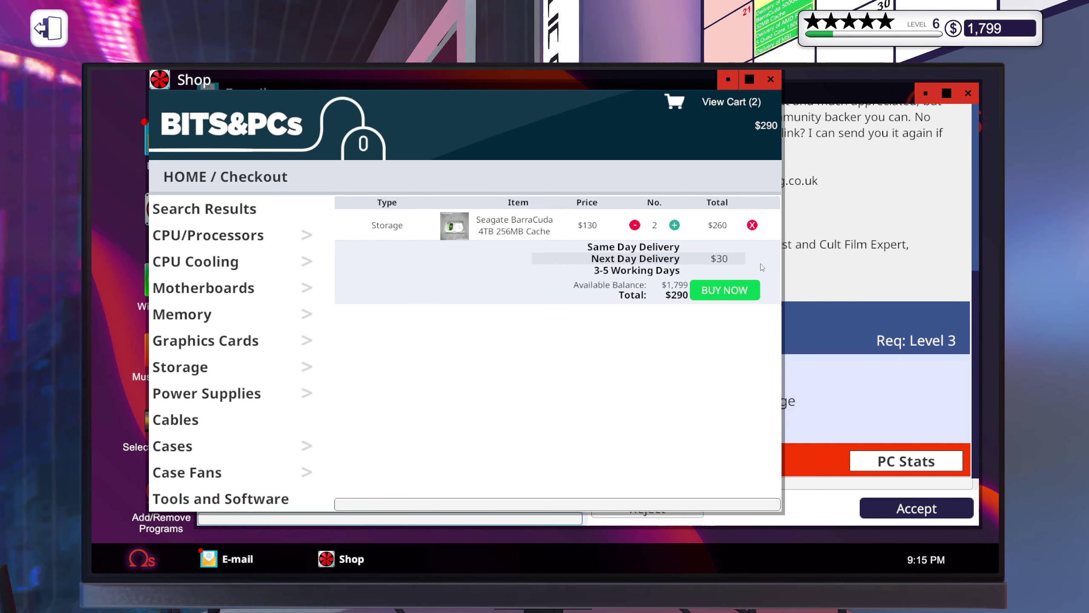
click(886, 197)
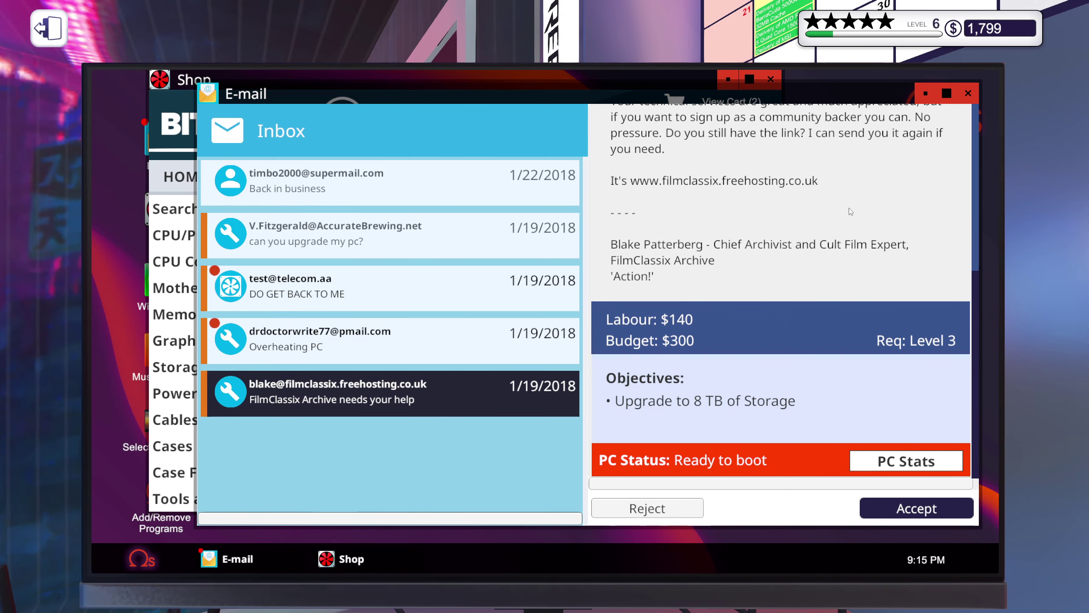
click(180, 104)
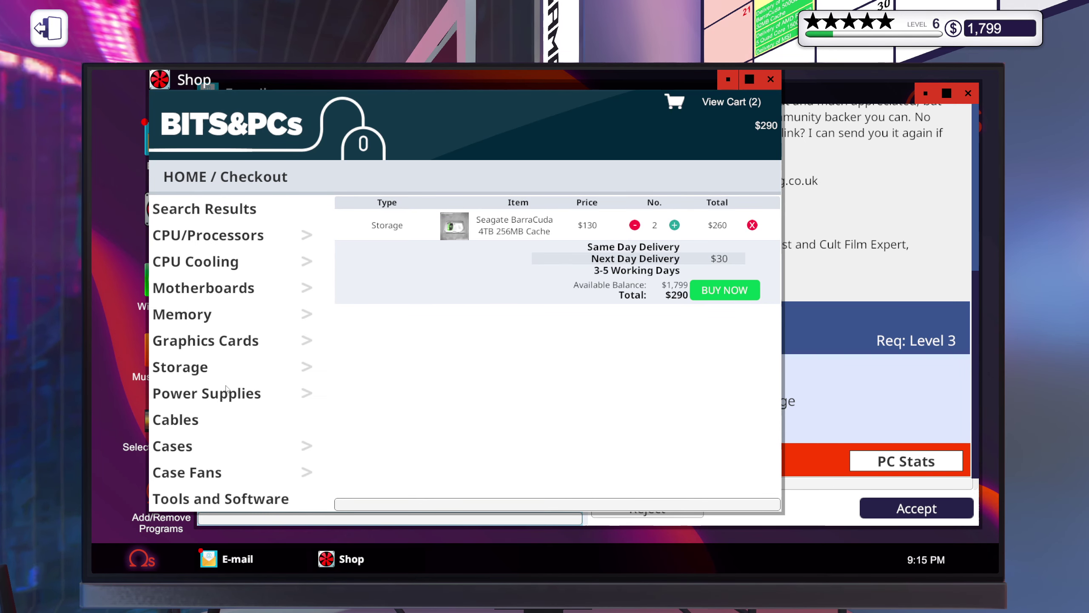
click(204, 367)
- Sort storage by lowest price and add the $80 ADATA Ultimate SU650 120GB
click(737, 178)
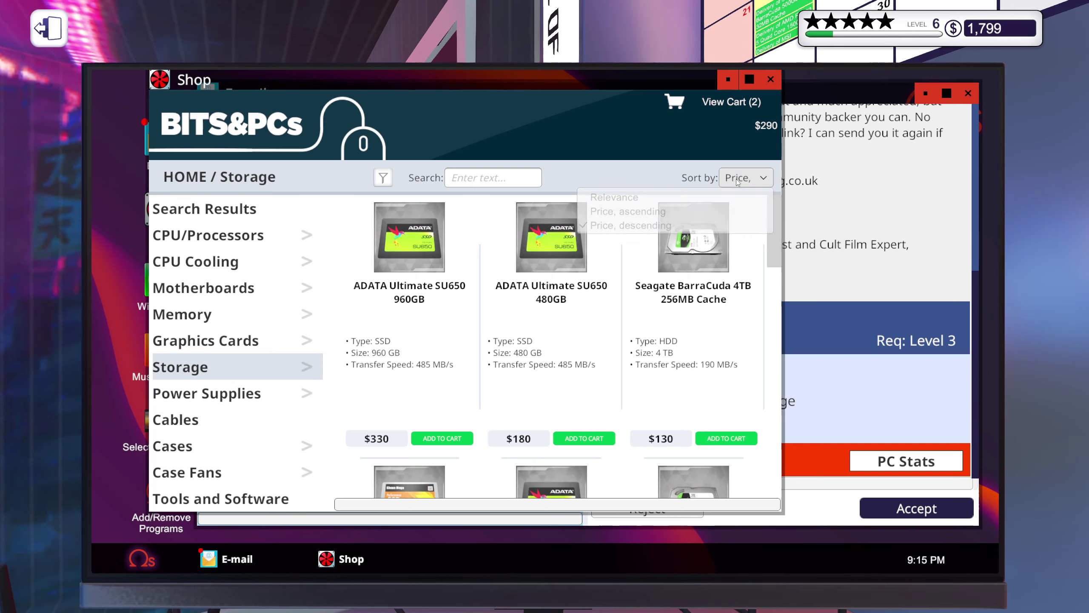
click(659, 211)
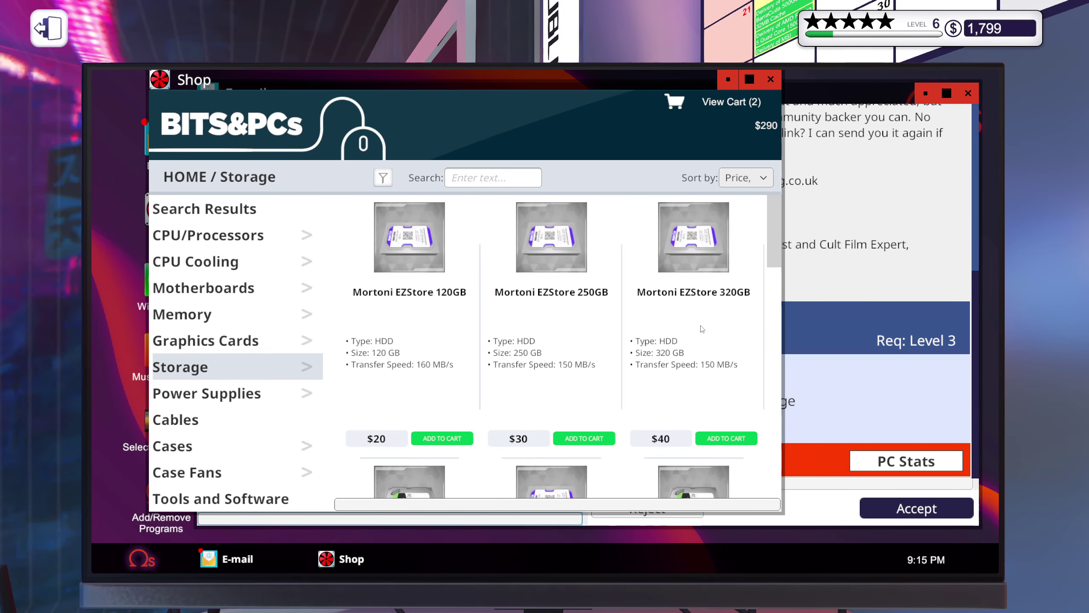
scroll(701, 329, down, 1)
scroll(666, 326, down, 1)
scroll(666, 325, down, 1)
scroll(666, 329, down, 1)
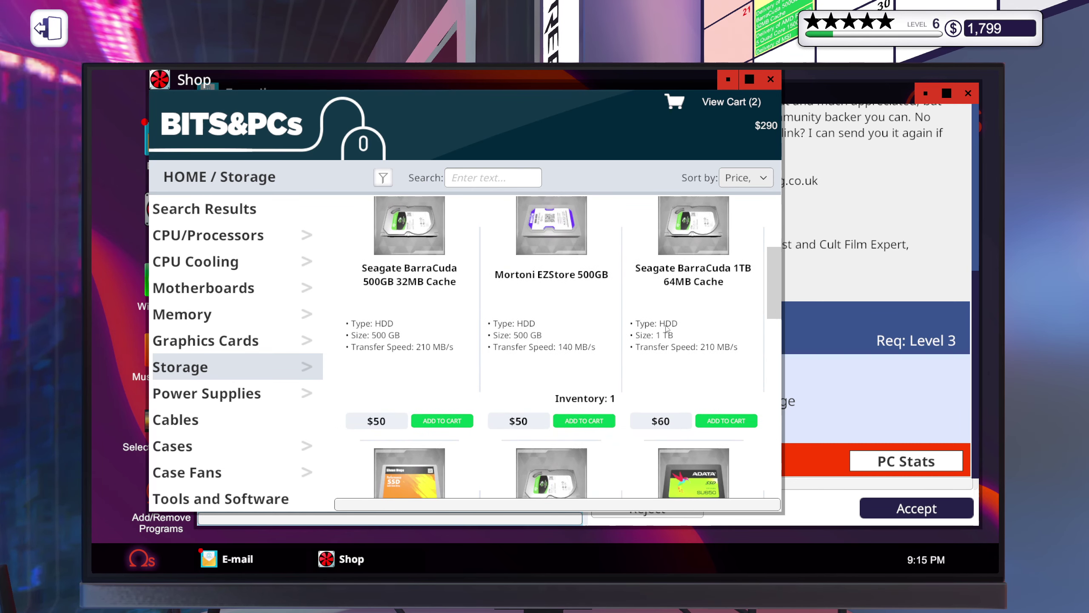
scroll(666, 327, down, 1)
scroll(665, 325, down, 1)
scroll(666, 325, down, 1)
scroll(646, 333, down, 1)
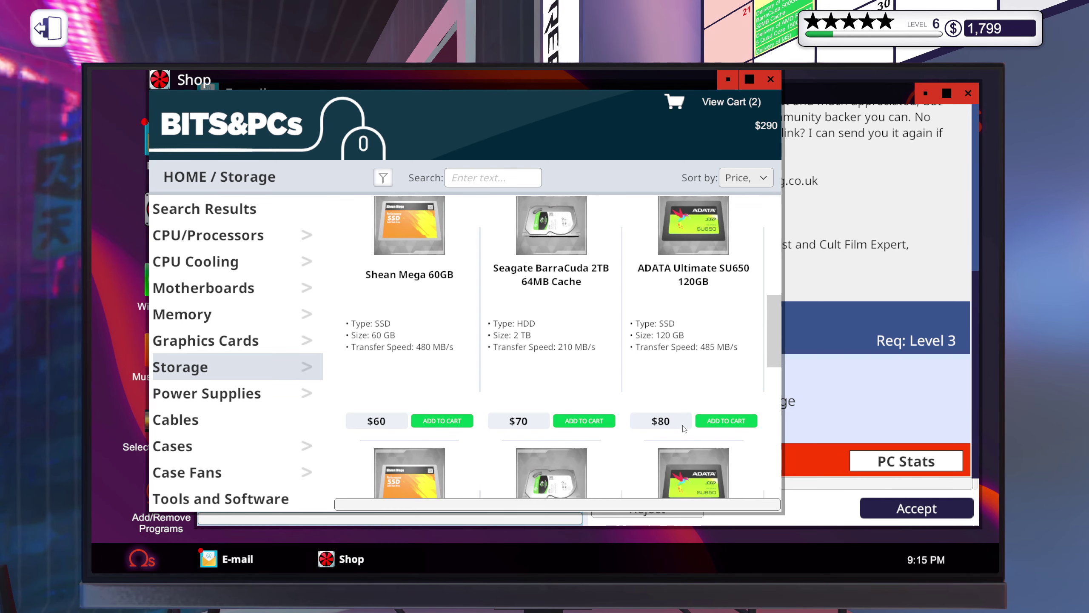
click(715, 424)
- Cut the cart to one Seagate 4TB by removing the ADATA SSD, totalling $160
click(737, 106)
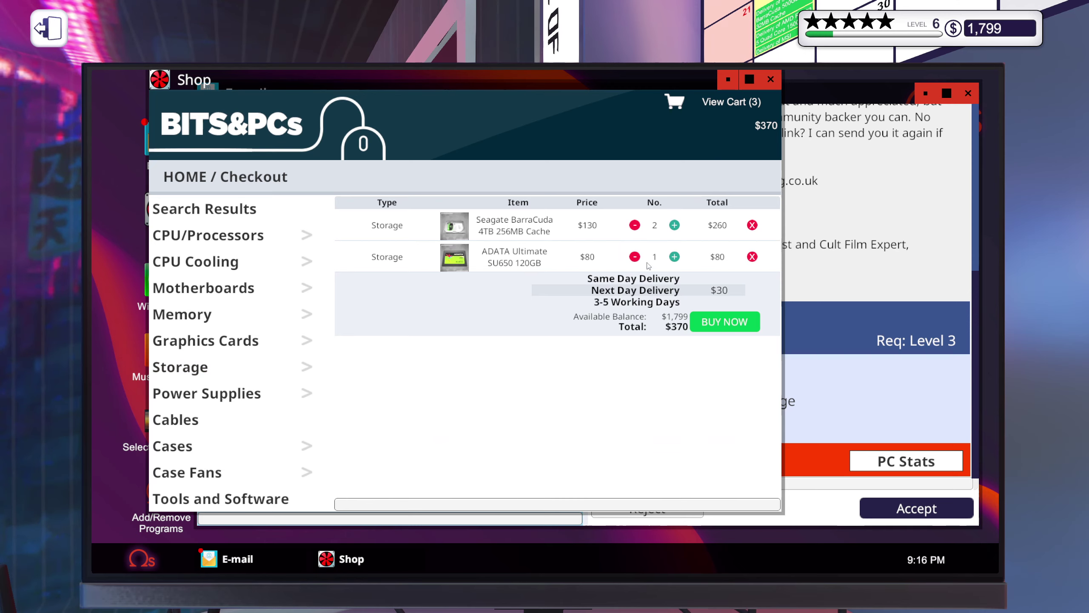
click(634, 225)
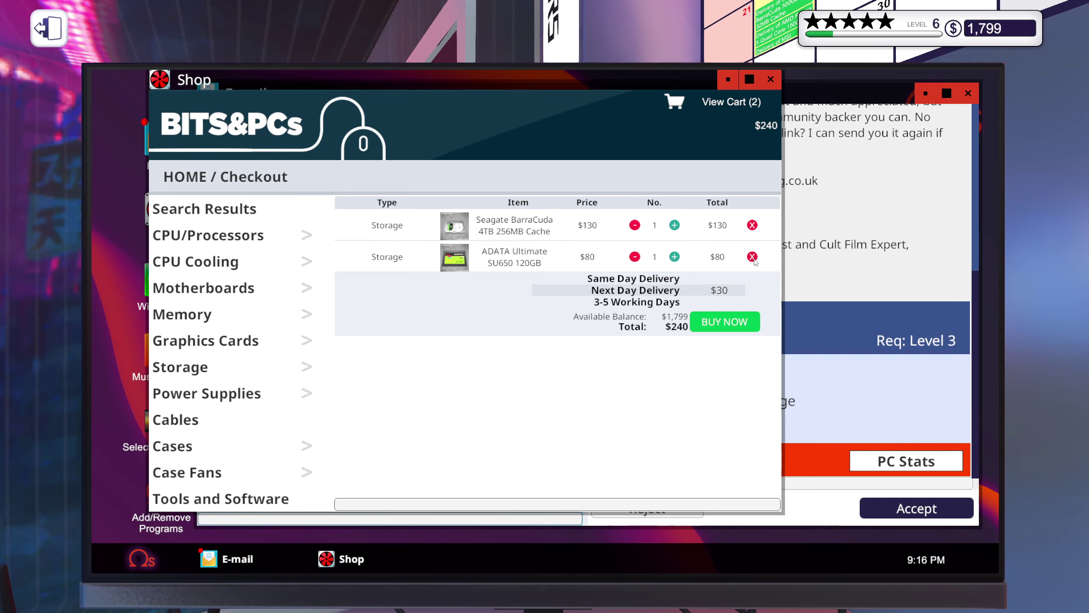
click(752, 257)
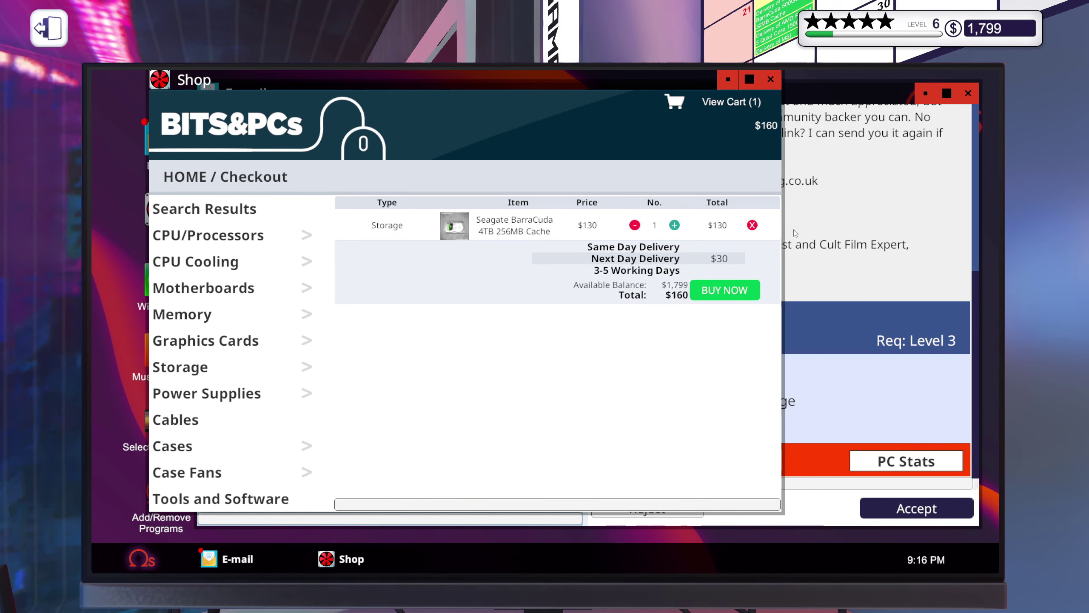
click(859, 277)
click(179, 96)
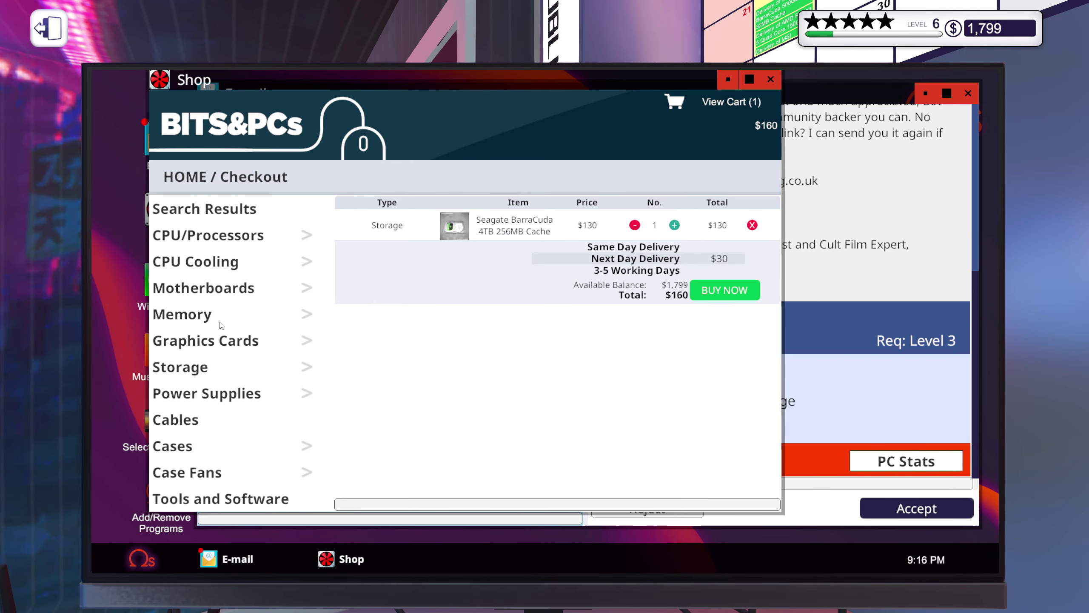
- Filter the storage listing to show only SSDs
click(211, 360)
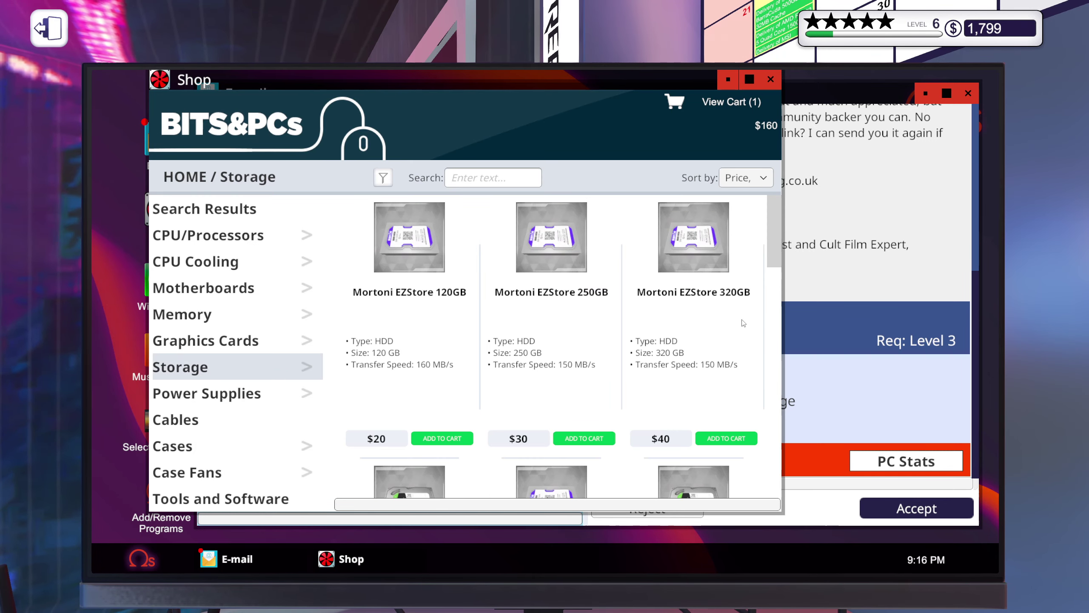
scroll(729, 324, down, 2)
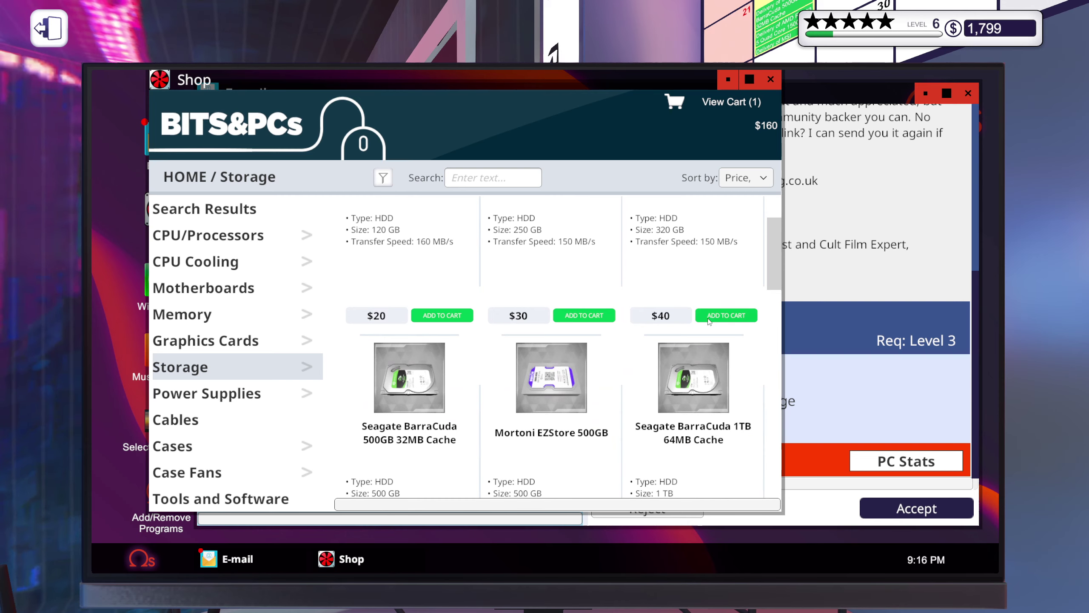
click(383, 177)
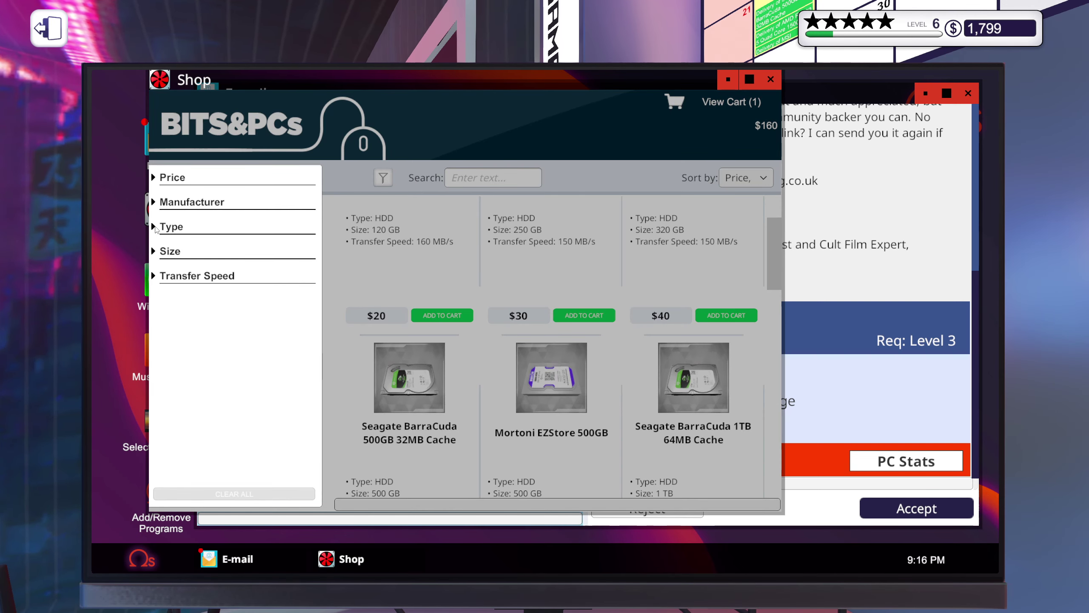
click(179, 226)
click(168, 263)
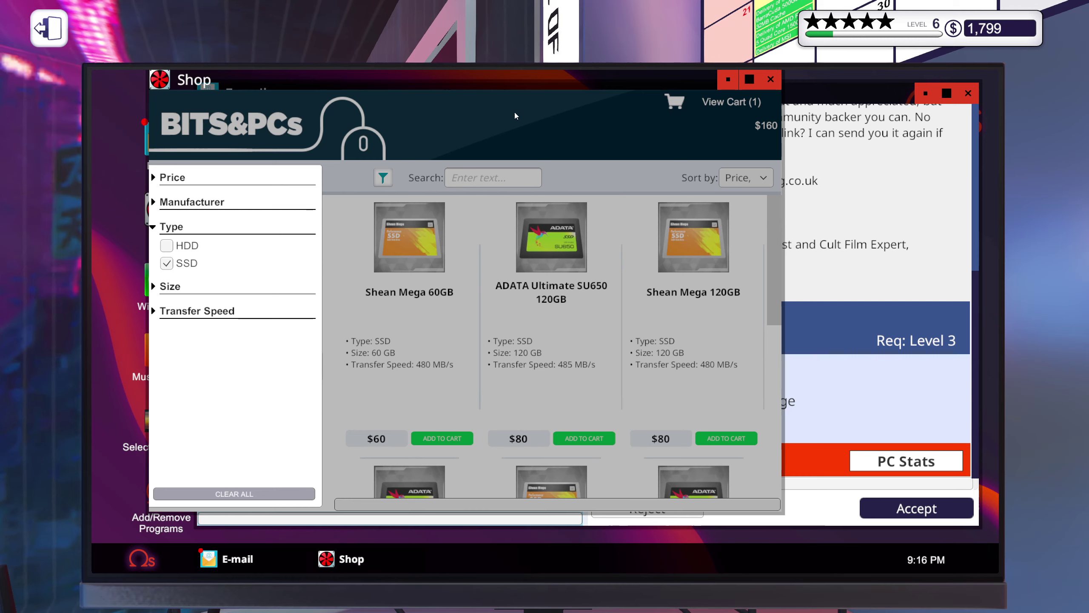
click(514, 273)
scroll(514, 271, down, 2)
scroll(511, 275, down, 2)
scroll(507, 278, down, 1)
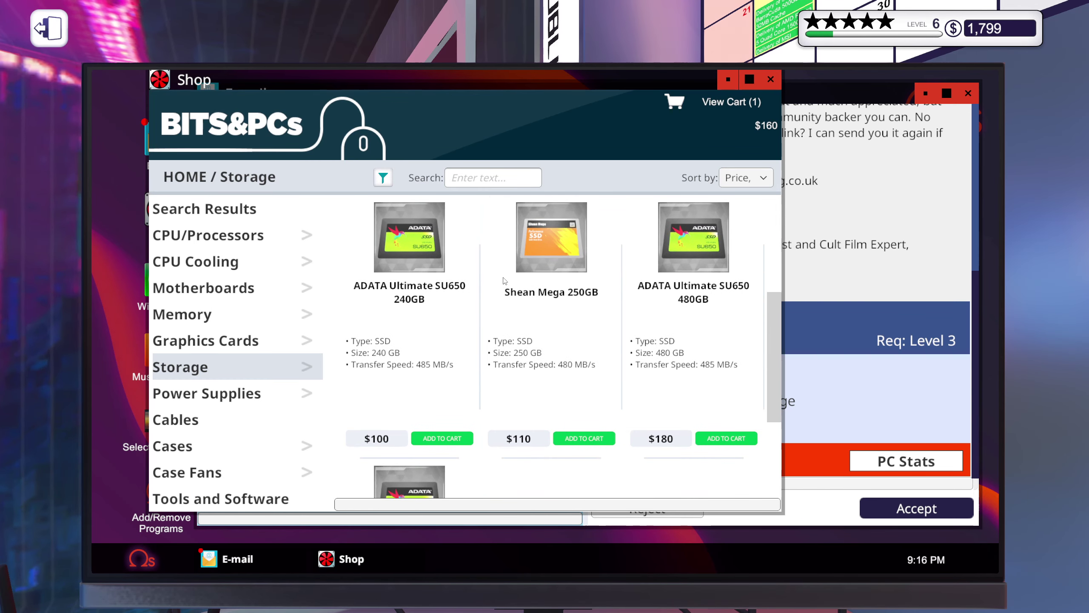
scroll(503, 280, down, 1)
scroll(504, 280, down, 1)
scroll(503, 280, up, 1)
scroll(504, 280, up, 1)
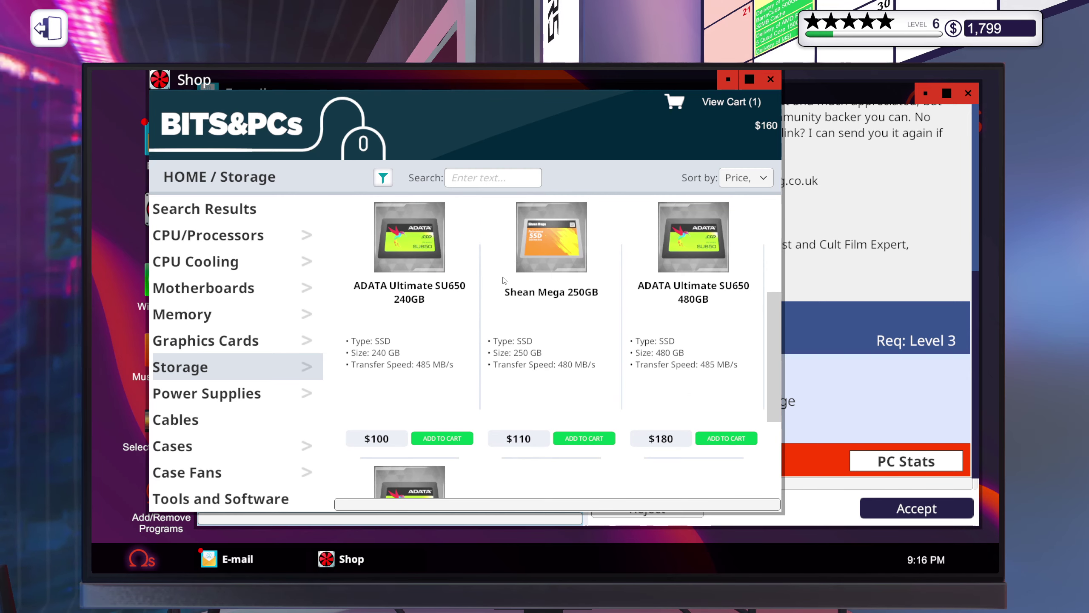
scroll(499, 276, down, 2)
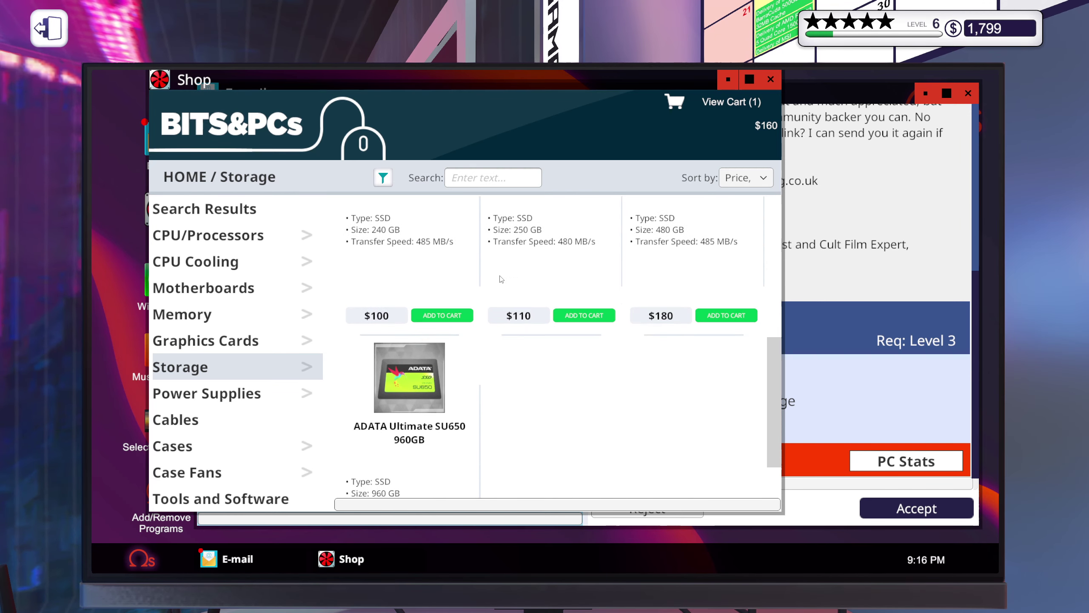
scroll(496, 274, down, 1)
scroll(496, 273, down, 1)
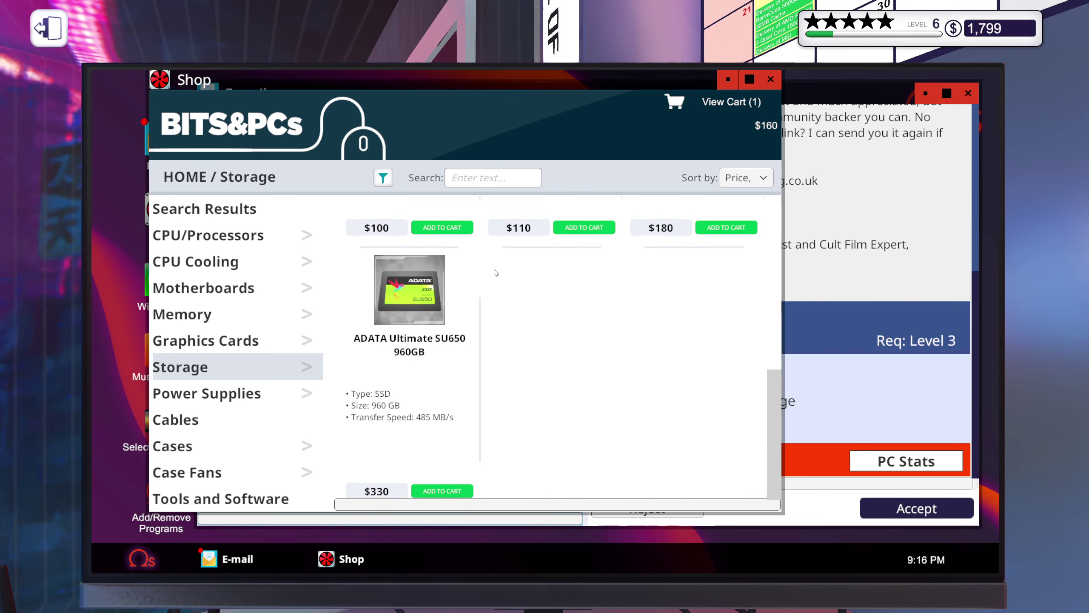
scroll(495, 271, up, 1)
- Add the ADATA SU650 240GB and Seagate BarraCuda 2TB 64MB drives, cart totalling $330
click(442, 298)
scroll(509, 297, up, 2)
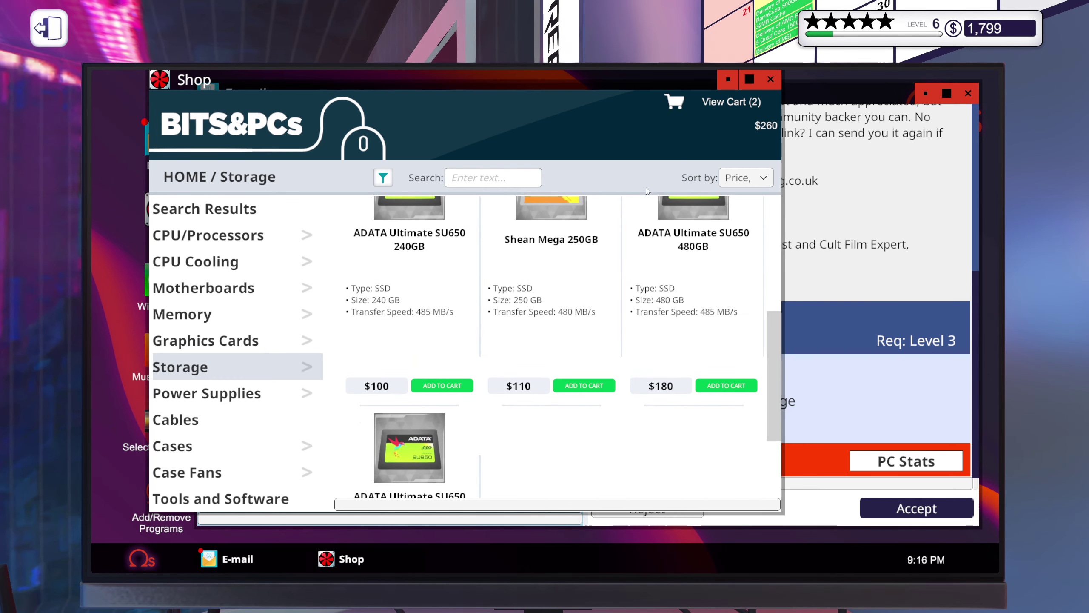
scroll(502, 310, up, 1)
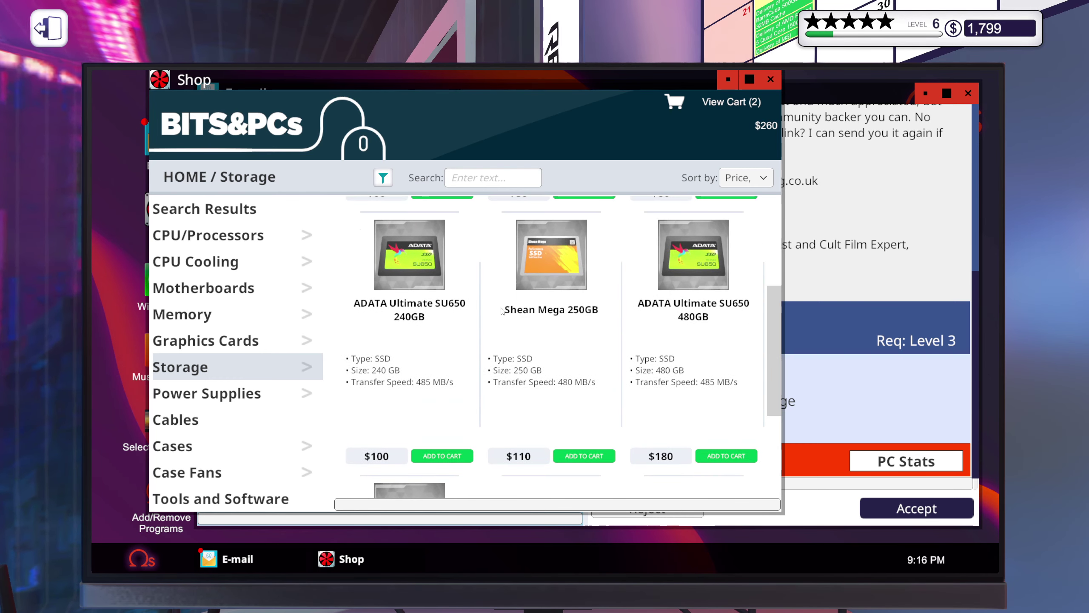
click(736, 107)
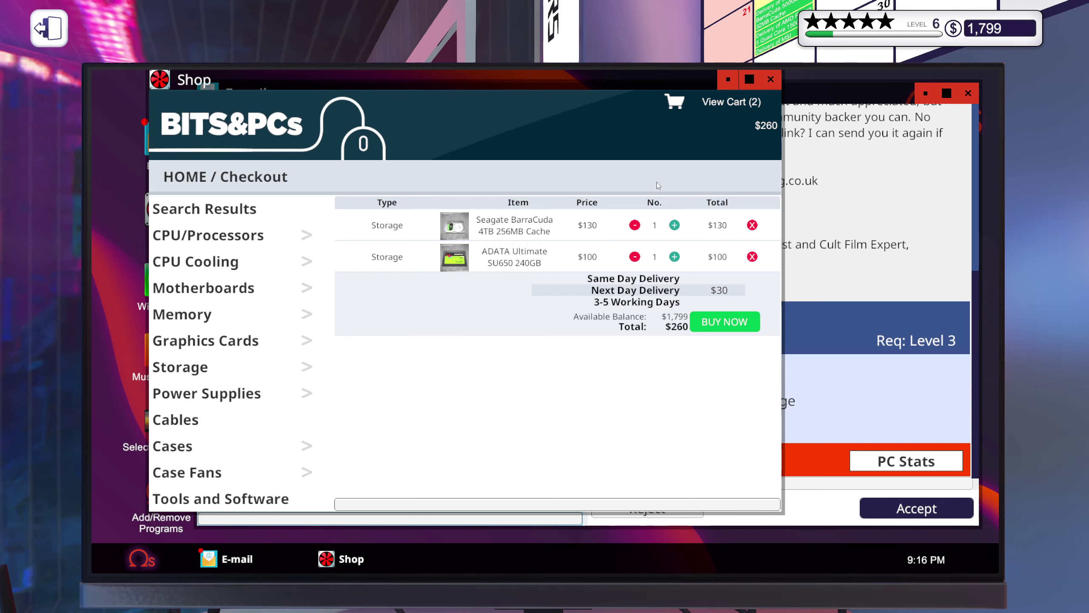
click(195, 370)
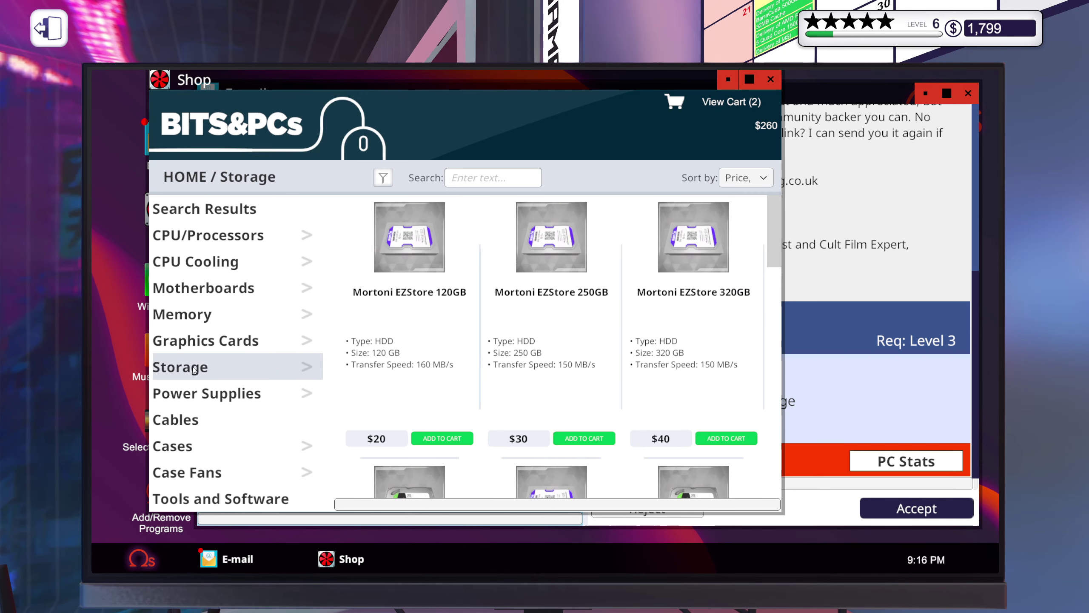
drag(776, 232, 764, 327)
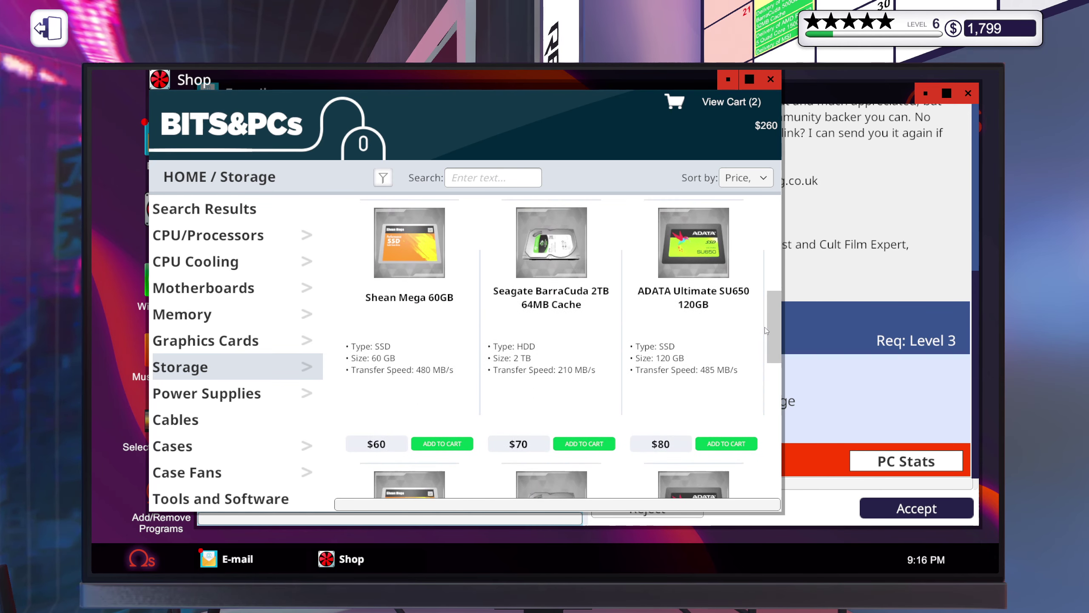
click(577, 443)
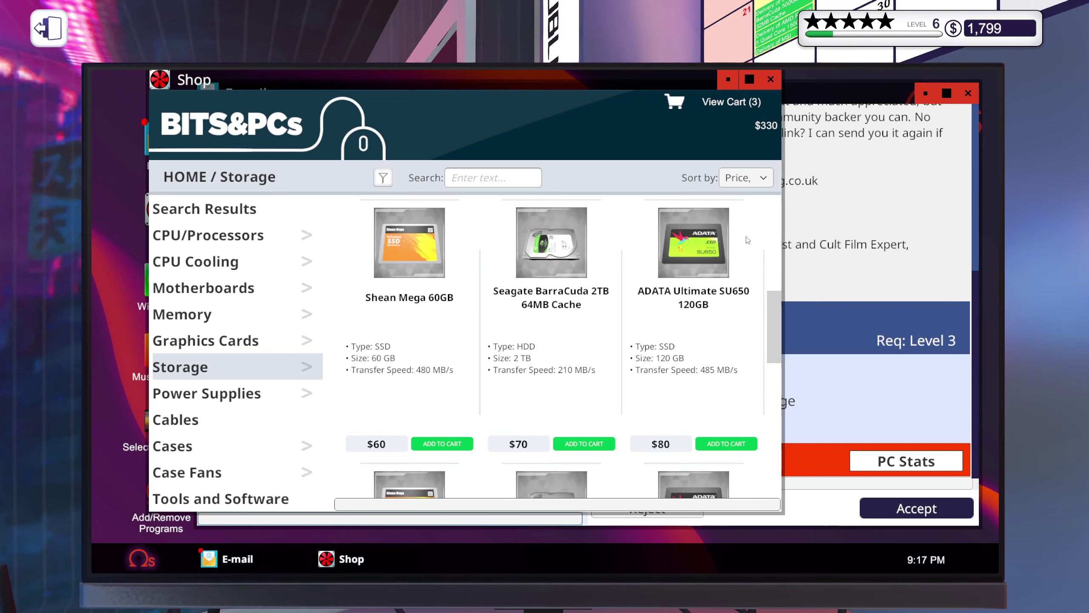
- Accept the FilmClassix Archive job and open DR Write's Overheating PC request
click(868, 255)
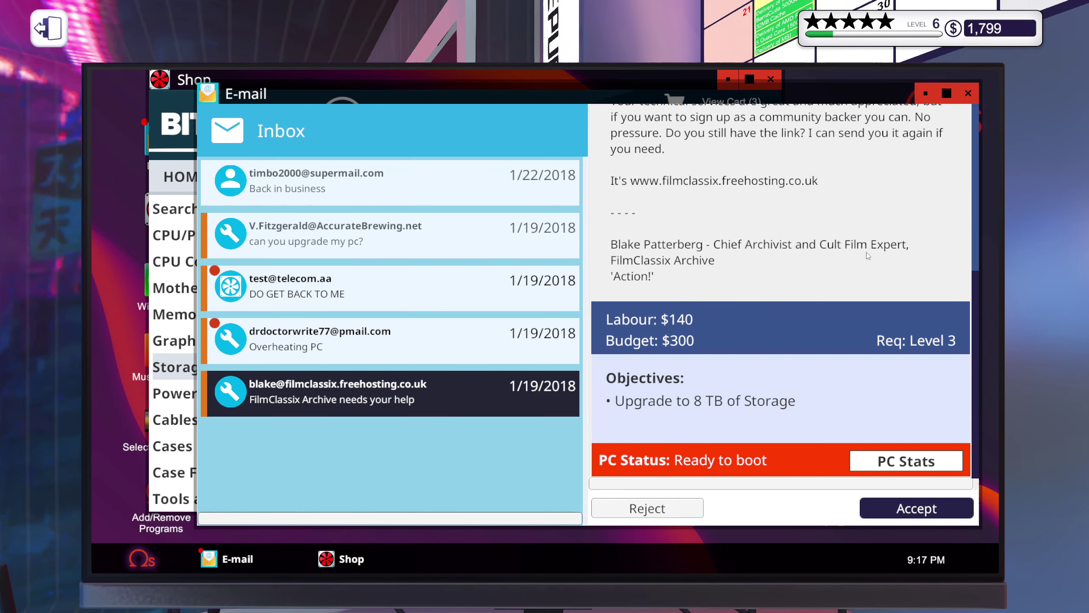
click(886, 509)
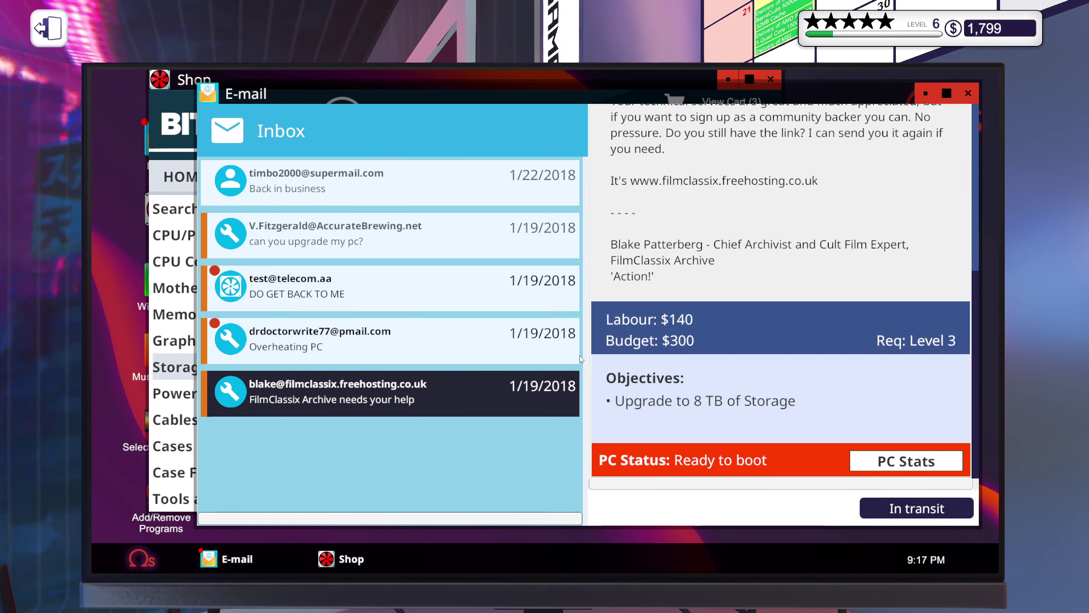
click(315, 346)
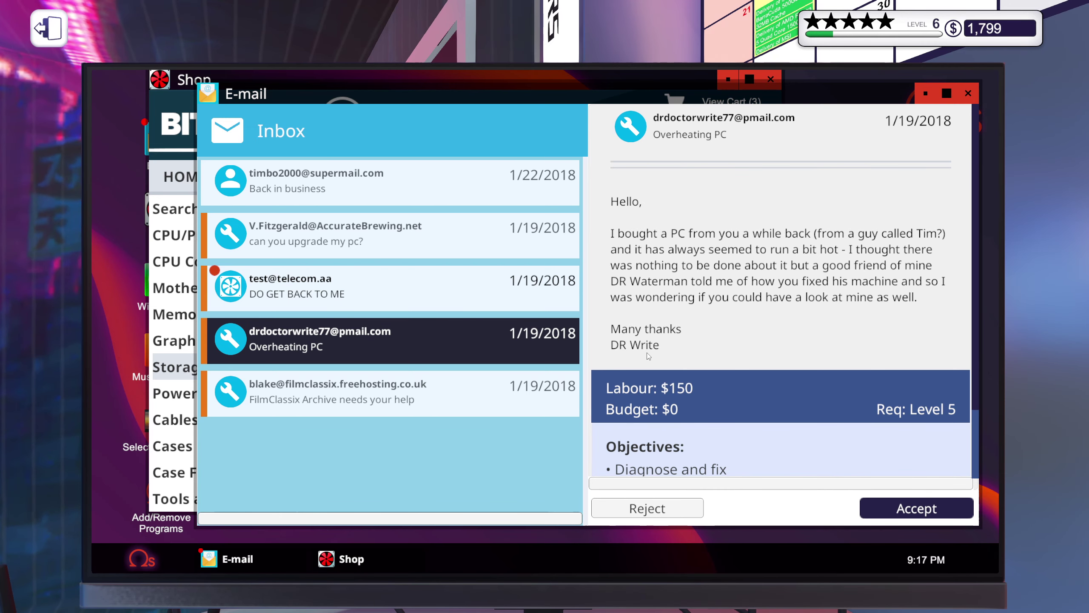
scroll(692, 353, down, 1)
scroll(691, 354, down, 3)
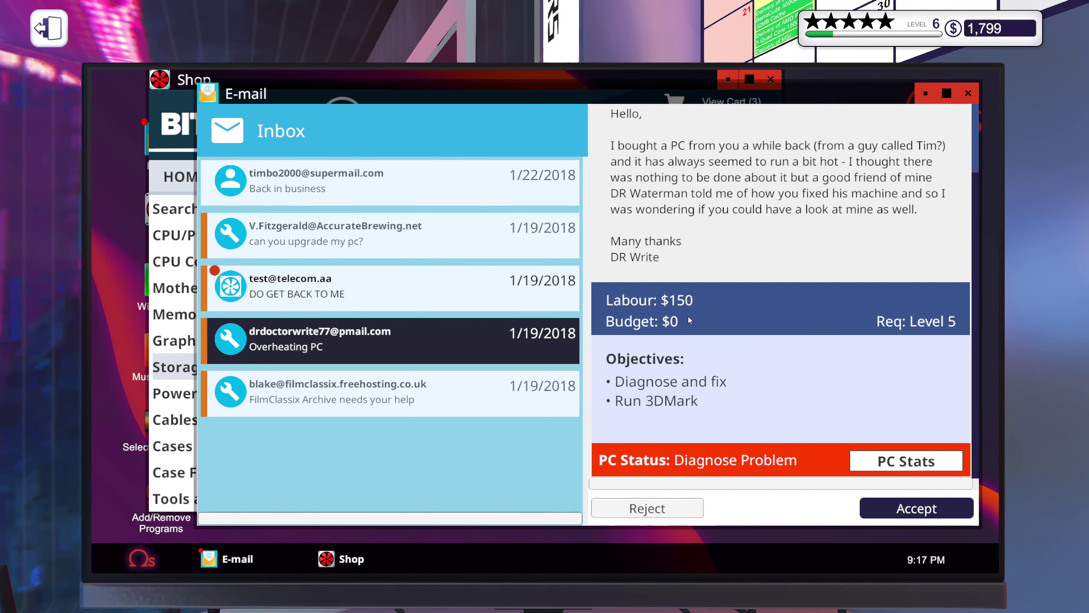
click(901, 509)
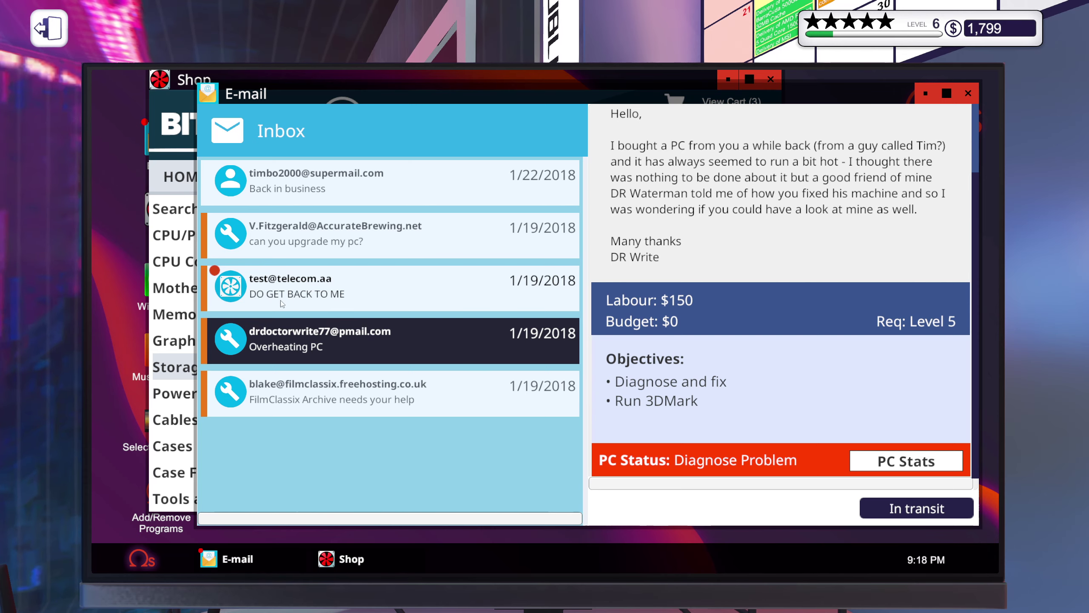
click(298, 290)
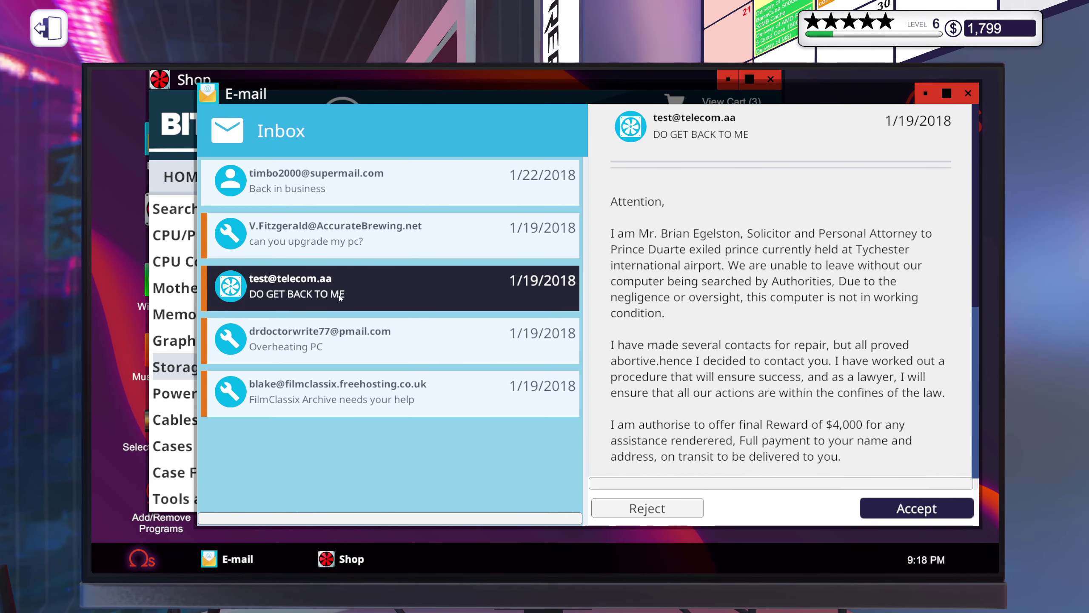
scroll(842, 330, down, 2)
scroll(834, 337, down, 2)
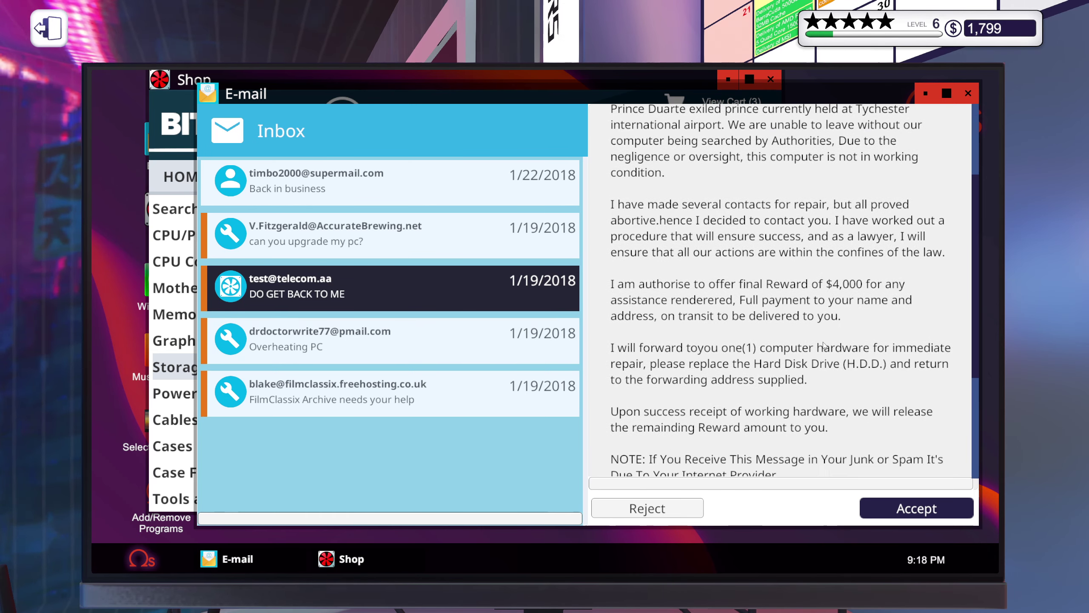
scroll(823, 345, down, 2)
scroll(823, 346, down, 1)
scroll(823, 344, down, 1)
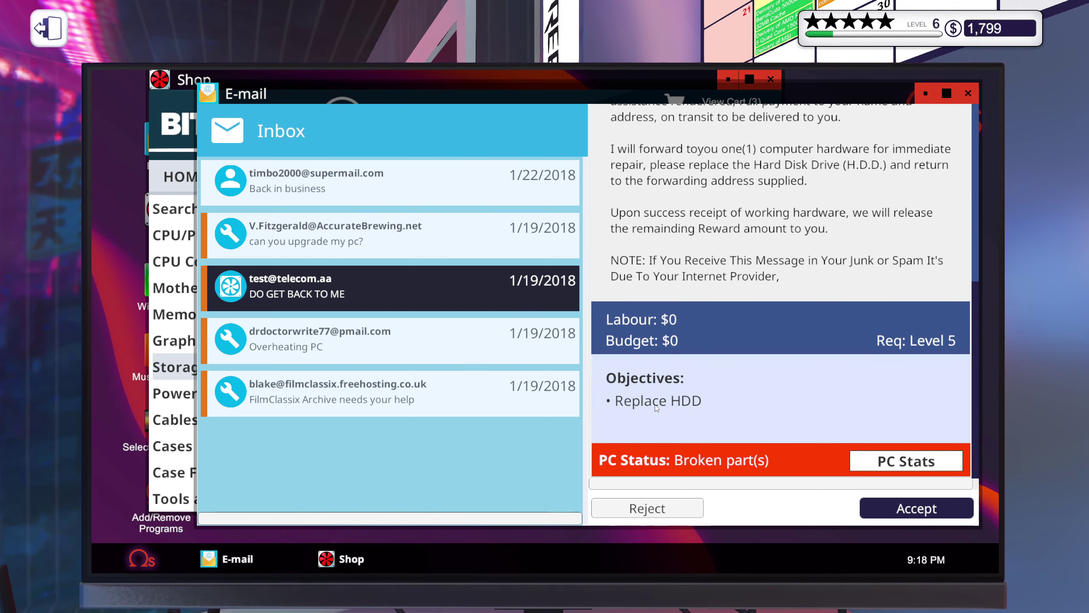
click(660, 511)
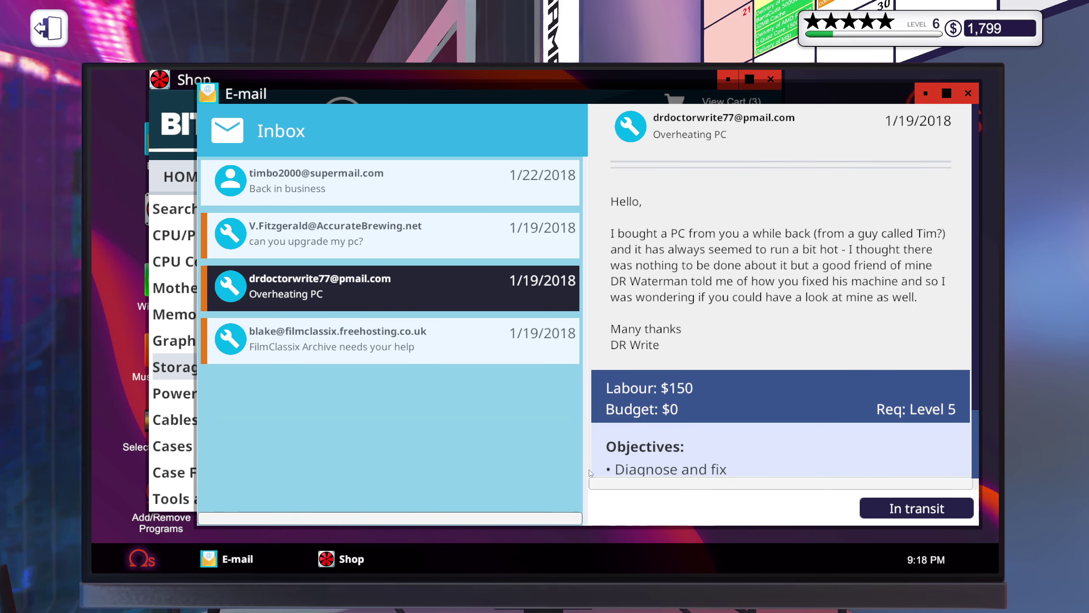
- Read V.Fitzgerald's graphics card and 16 GB RAM request and check its PC Stats
click(327, 243)
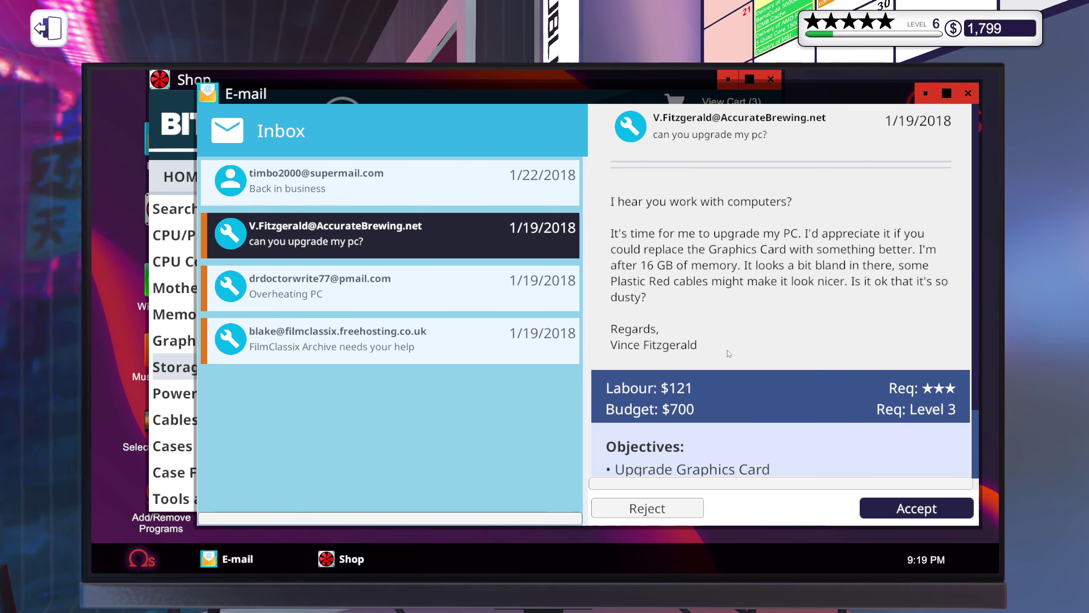
scroll(740, 356, down, 2)
scroll(740, 357, down, 1)
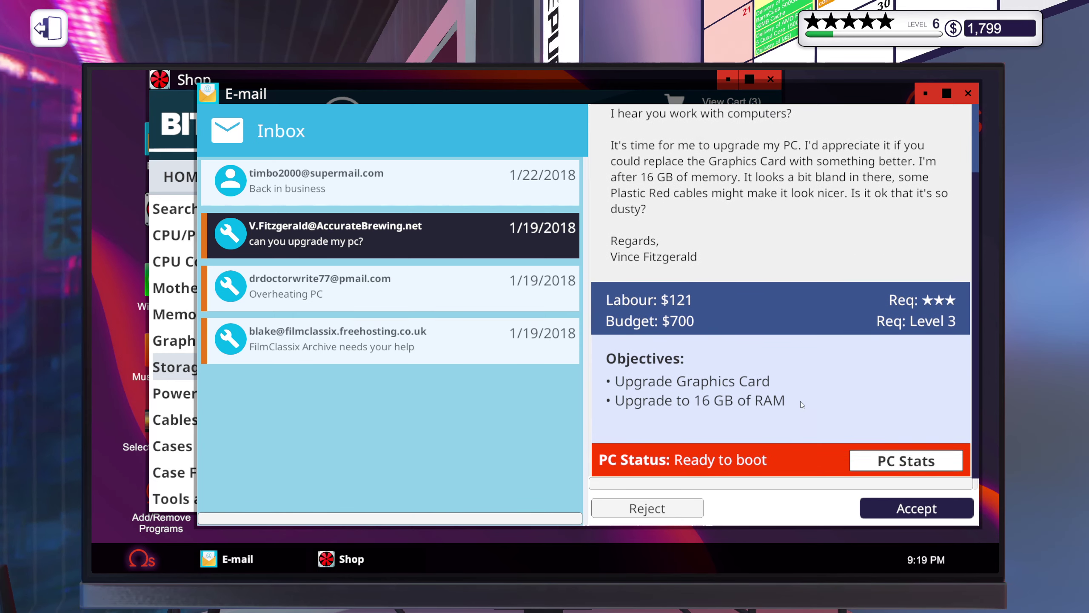
click(893, 466)
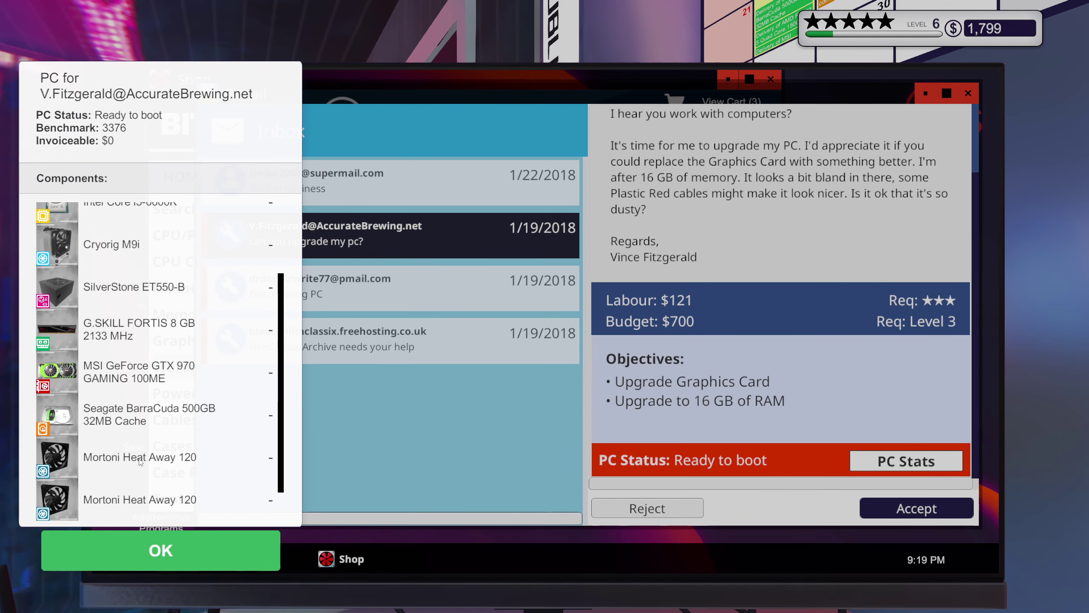
click(223, 559)
- Filter the shop's Memory category to G.SKILL only
click(345, 558)
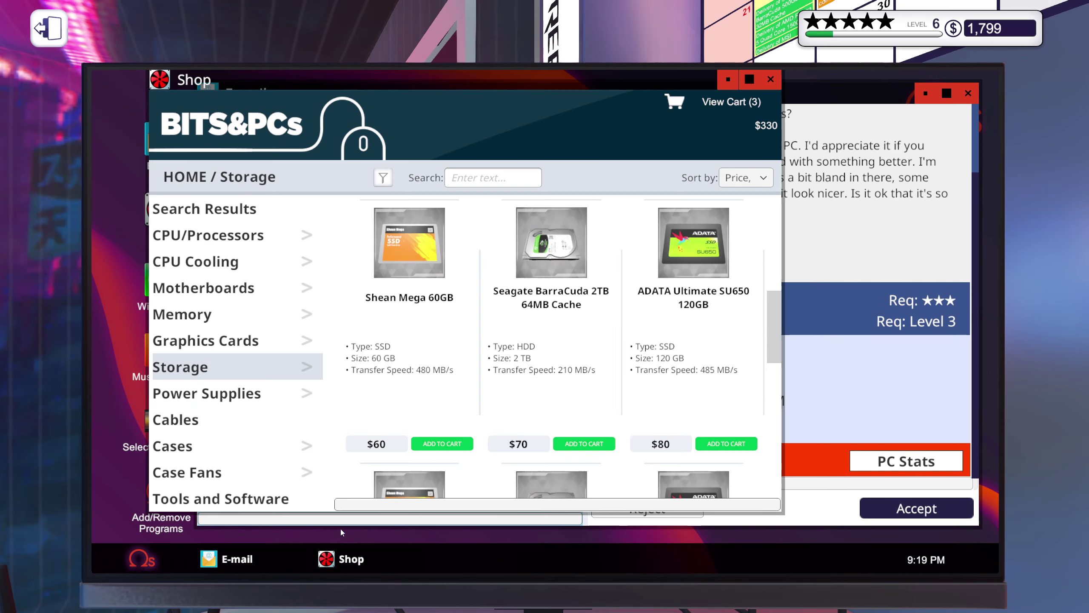
click(183, 314)
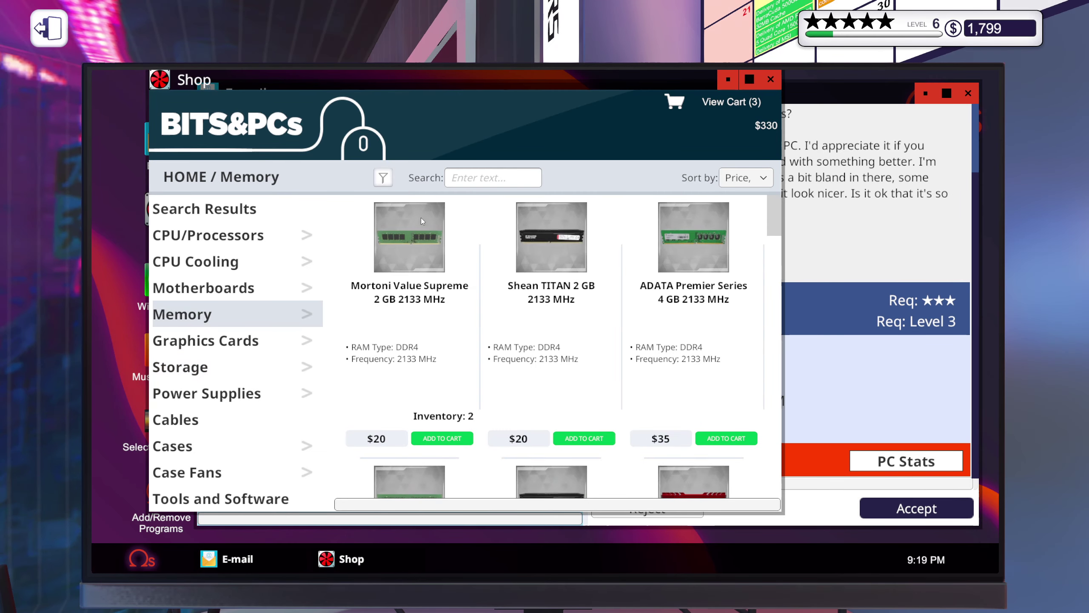
click(383, 177)
click(176, 202)
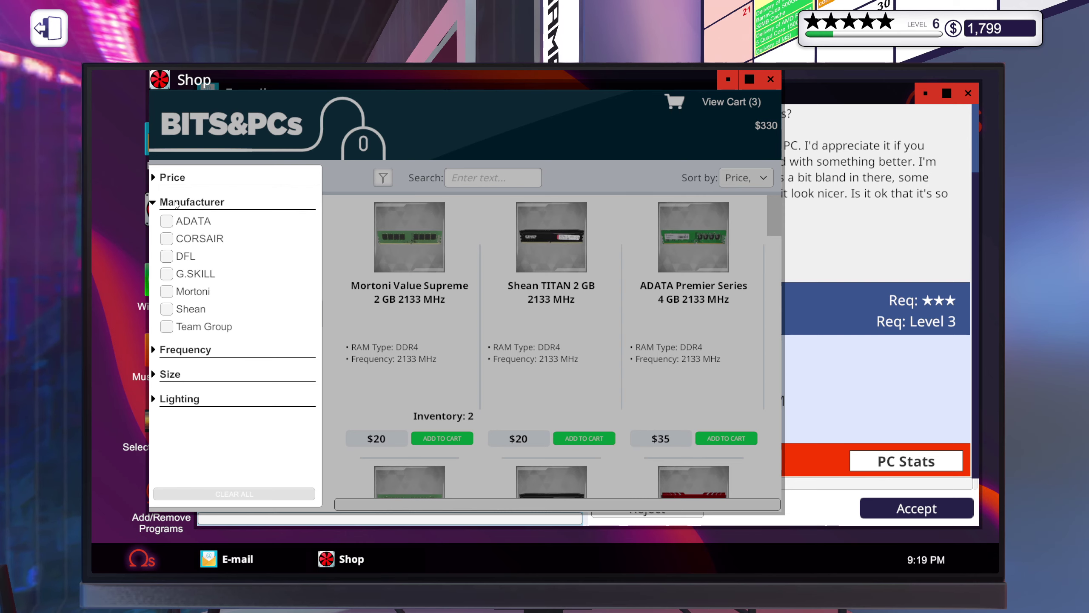
click(167, 273)
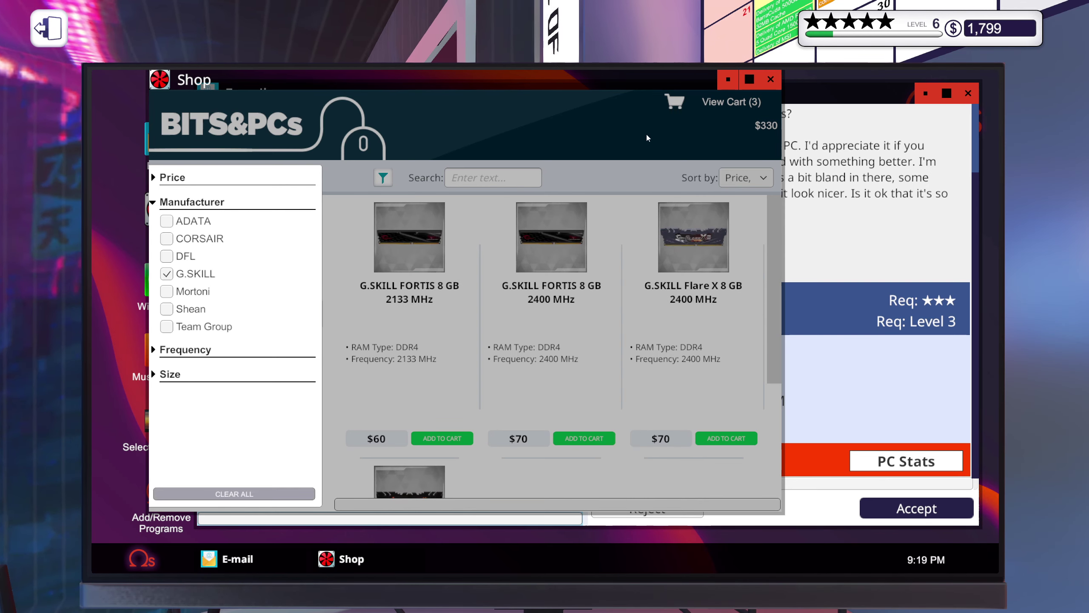
click(665, 137)
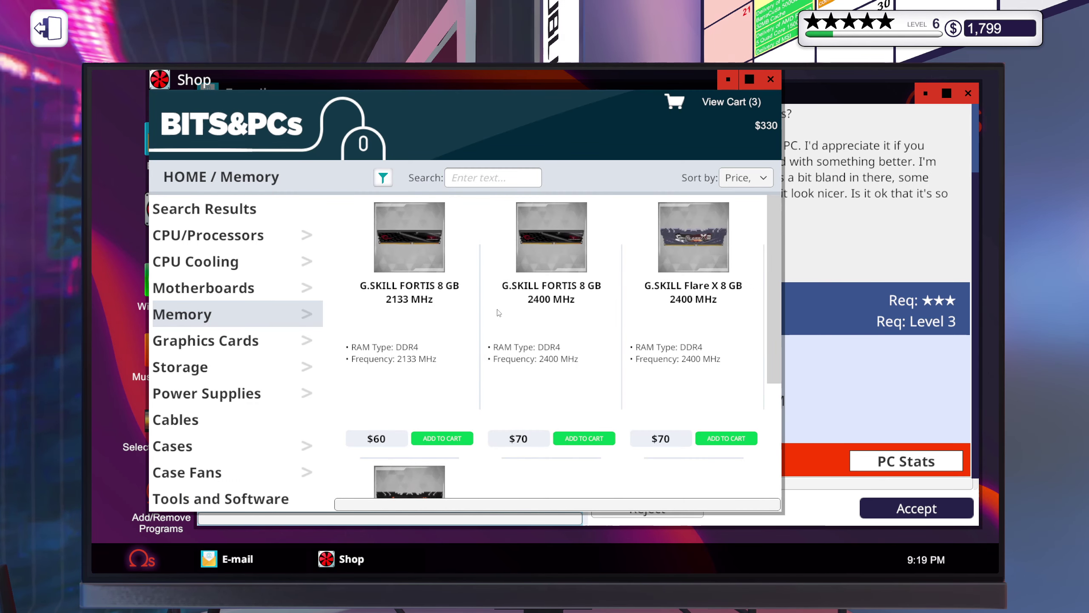
- Check the client PC's components and add a G.SKILL FORTIS 8 GB 2133 MHz stick
click(885, 463)
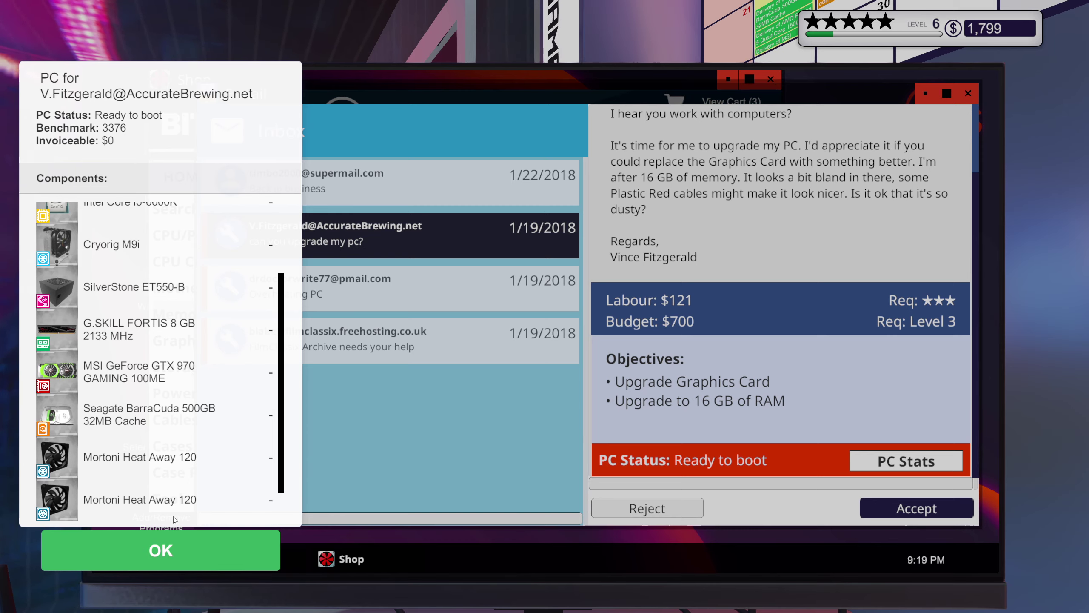
click(170, 549)
click(173, 86)
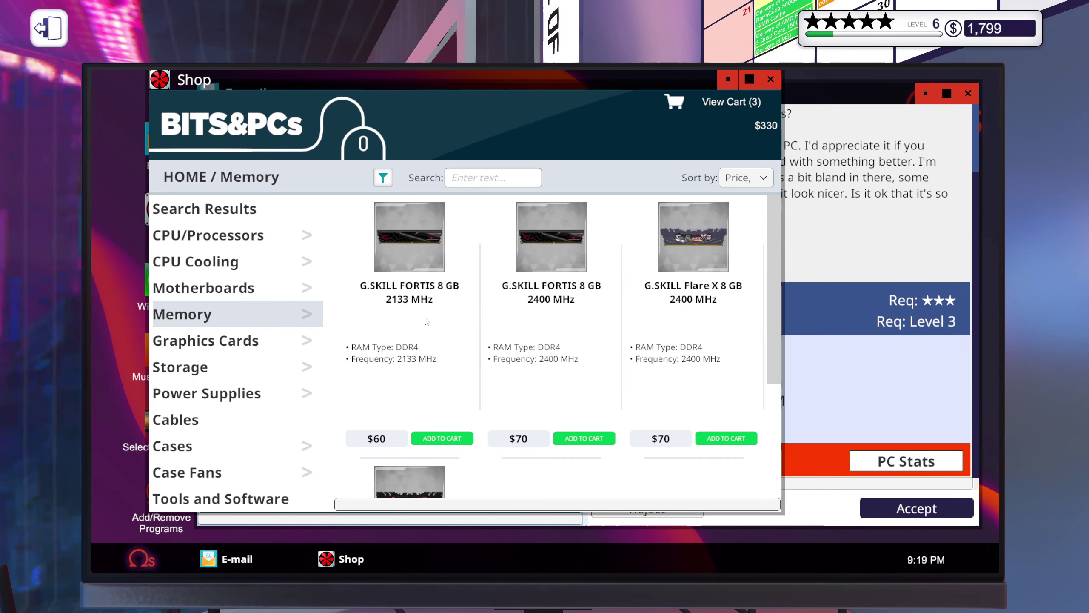
click(442, 439)
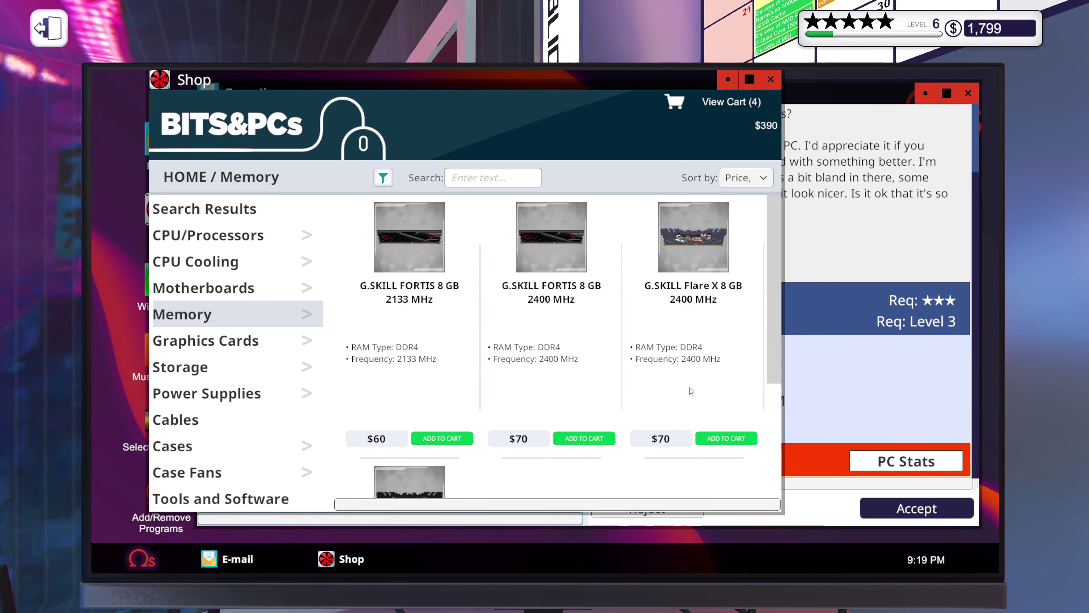
click(840, 368)
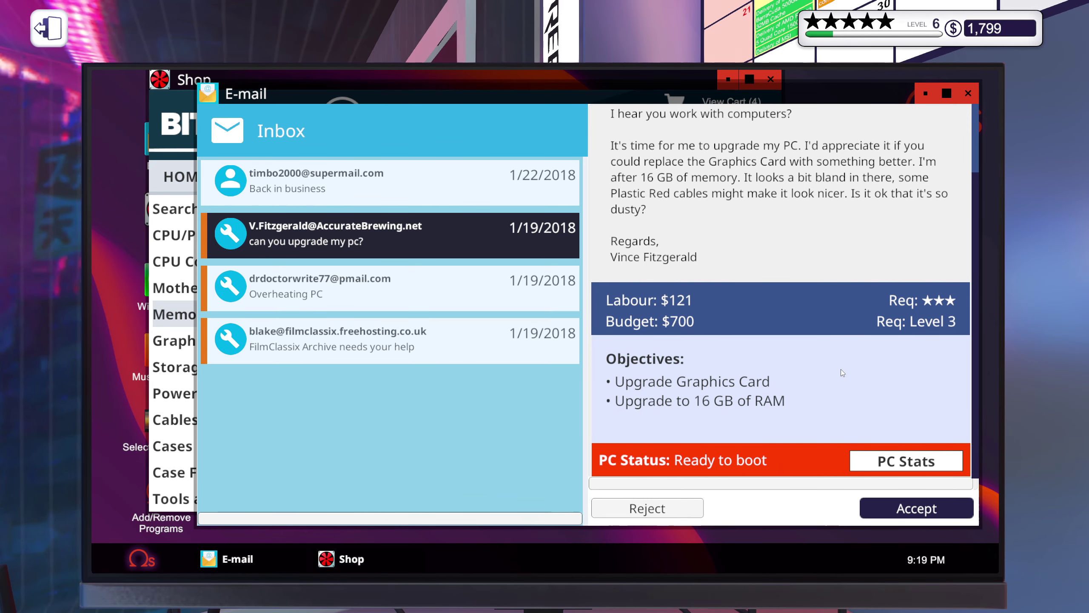
- Add the $495 GTX 980 Ti from Graphics Cards sorted by highest price
click(189, 98)
click(217, 342)
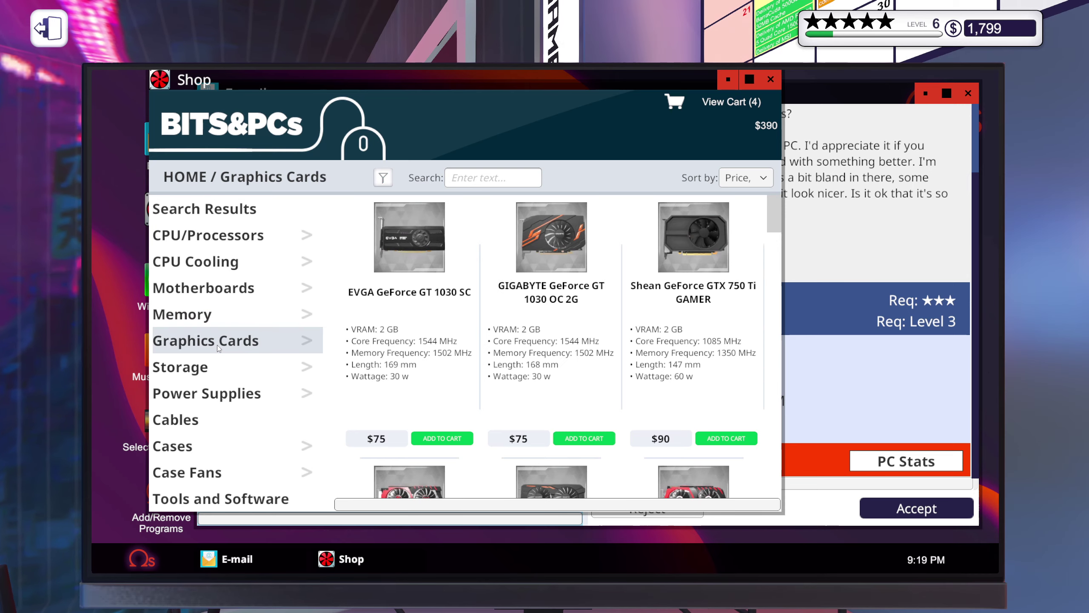
click(745, 177)
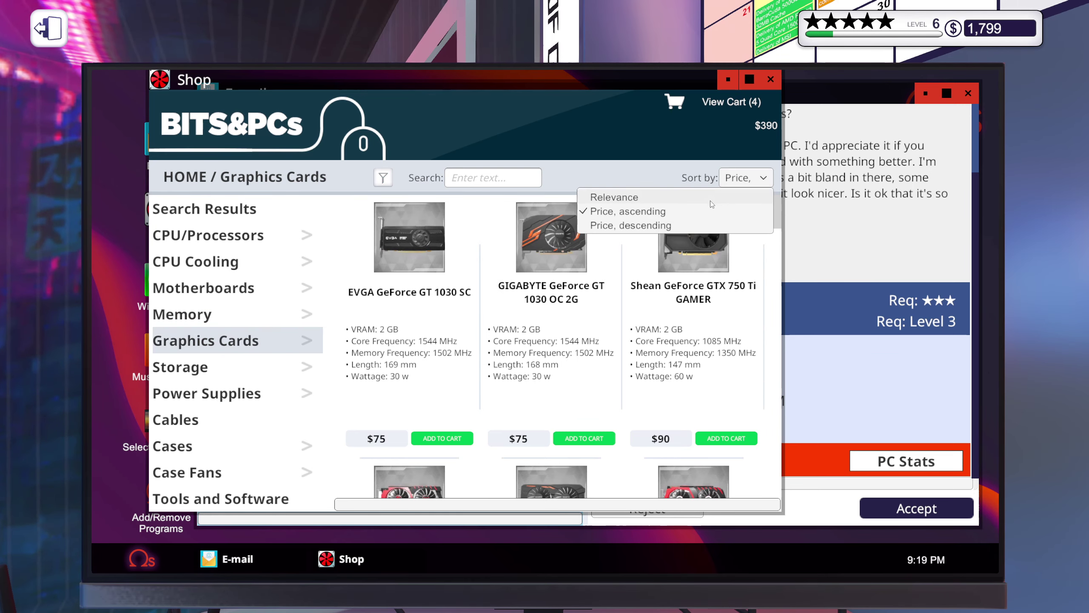
click(640, 223)
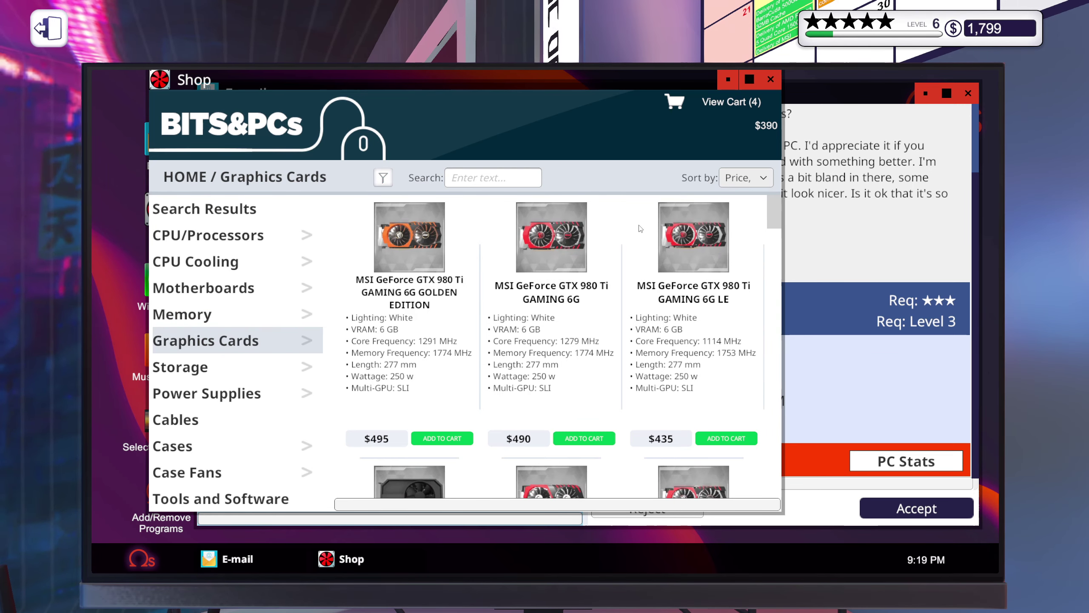
click(435, 440)
- Raise the G.SKILL memory to three sticks in the cart, totalling $1,005
click(892, 256)
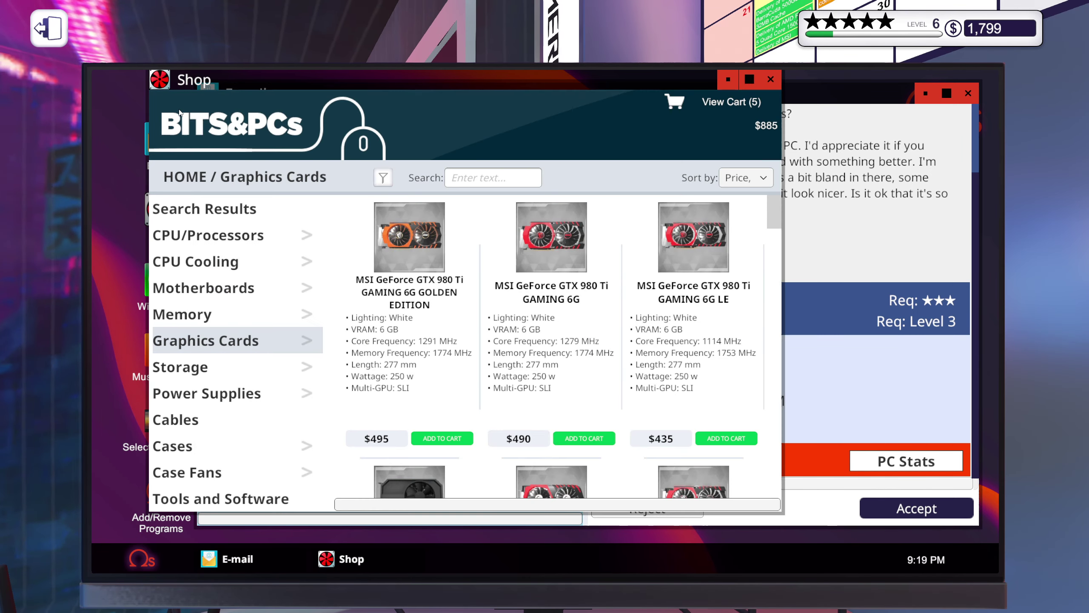
click(217, 81)
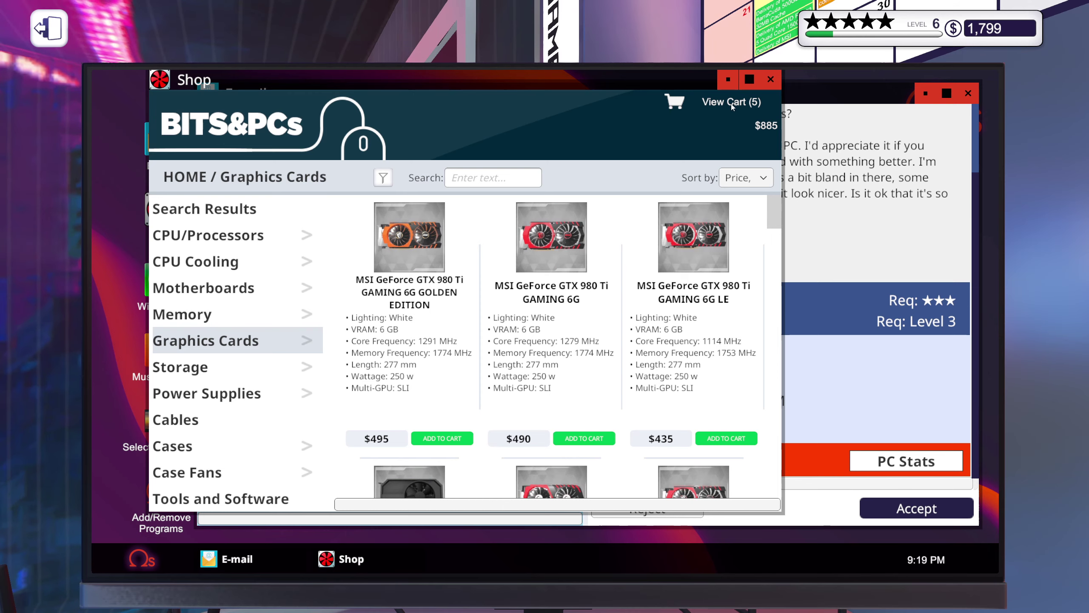
click(677, 102)
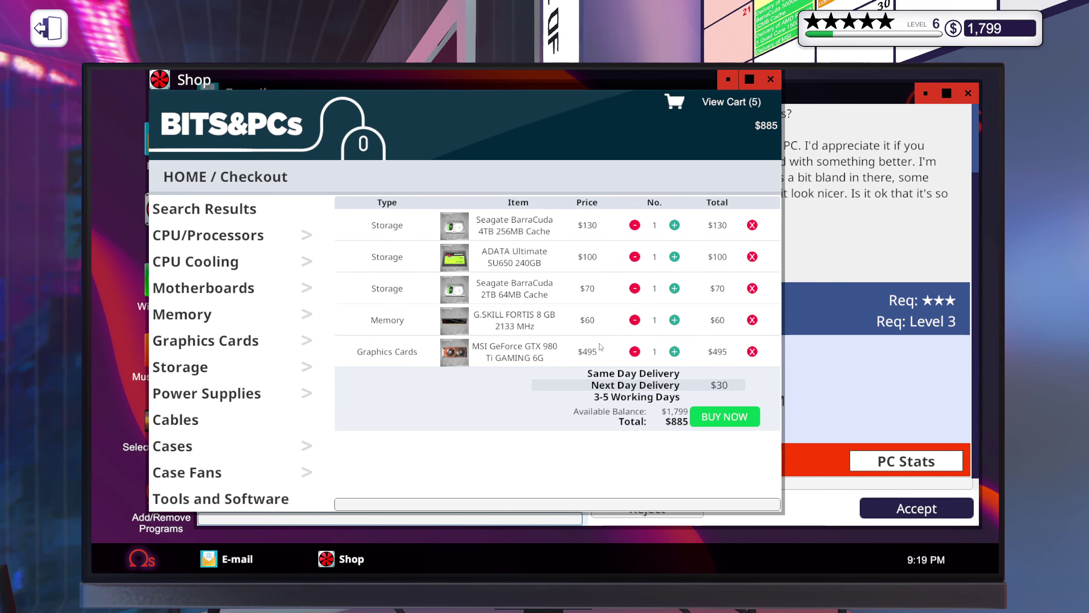
click(675, 320)
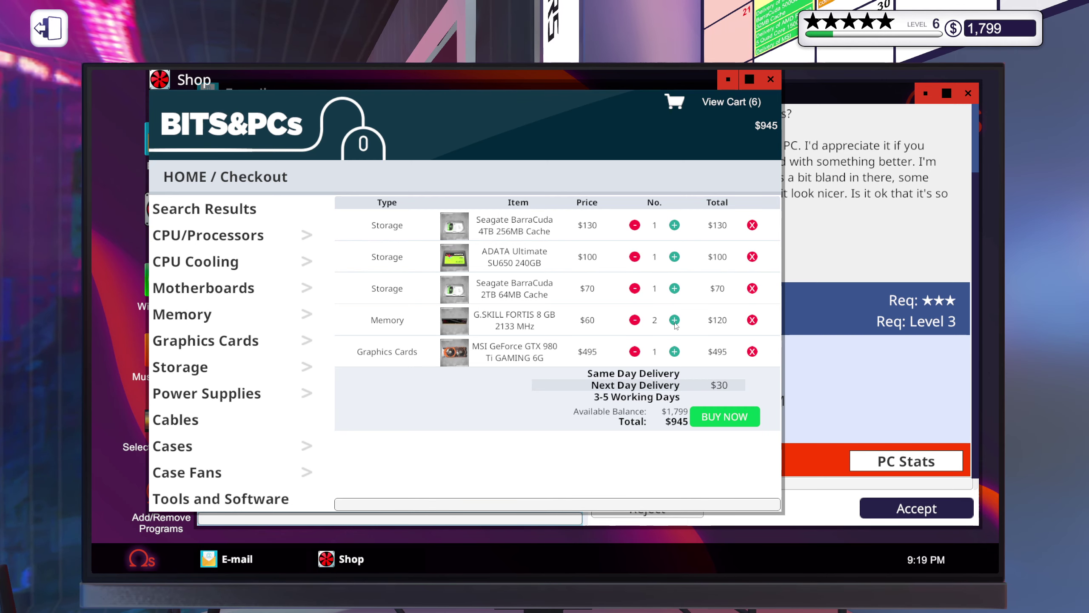
click(674, 320)
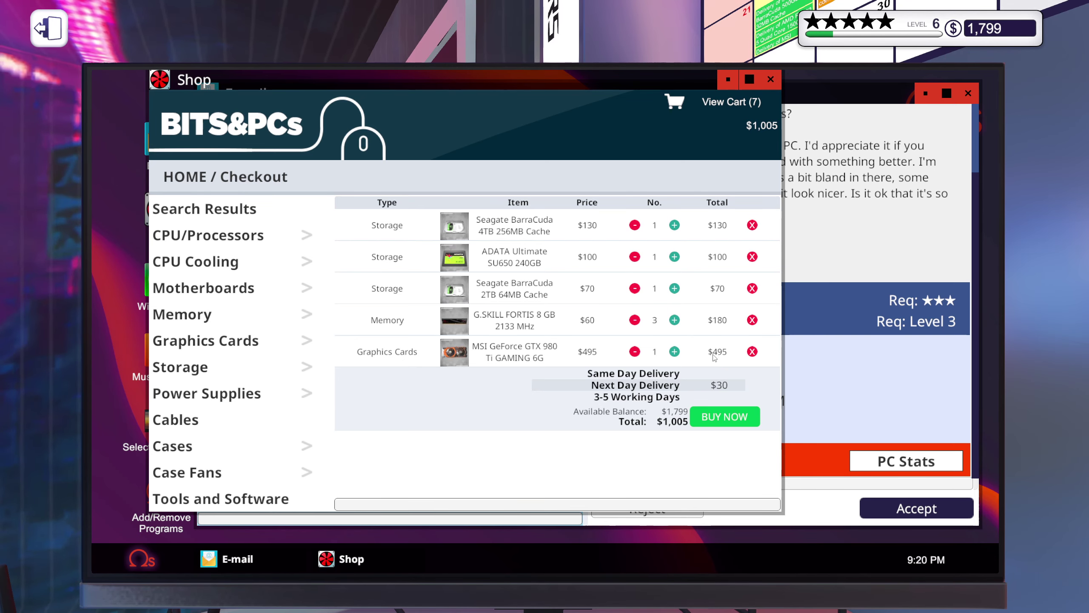
- Accept the graphics card and RAM upgrade job from the e-mail inbox
click(845, 236)
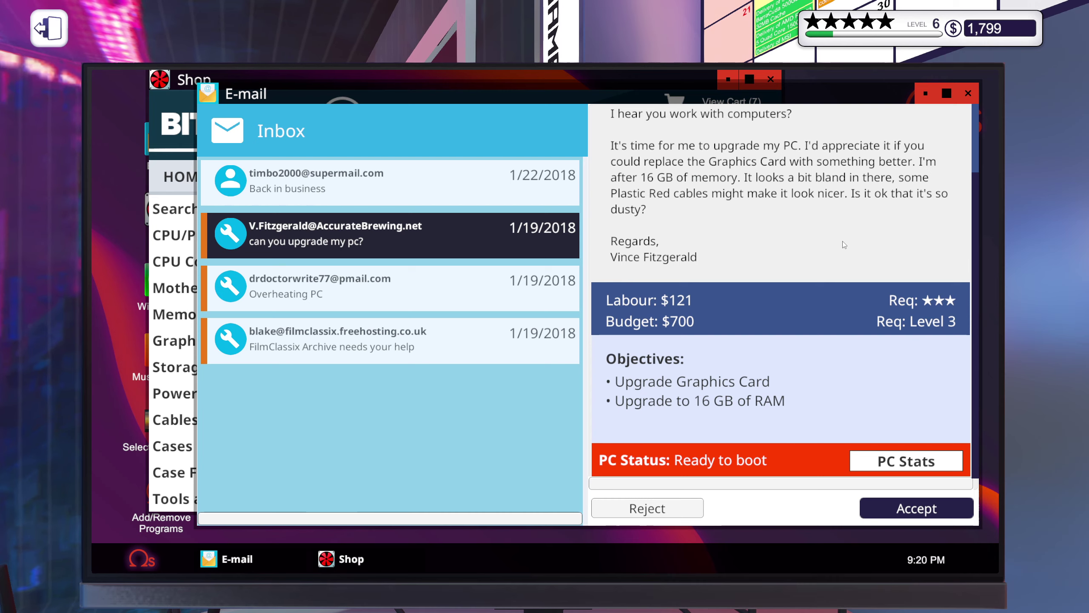
click(916, 508)
click(342, 192)
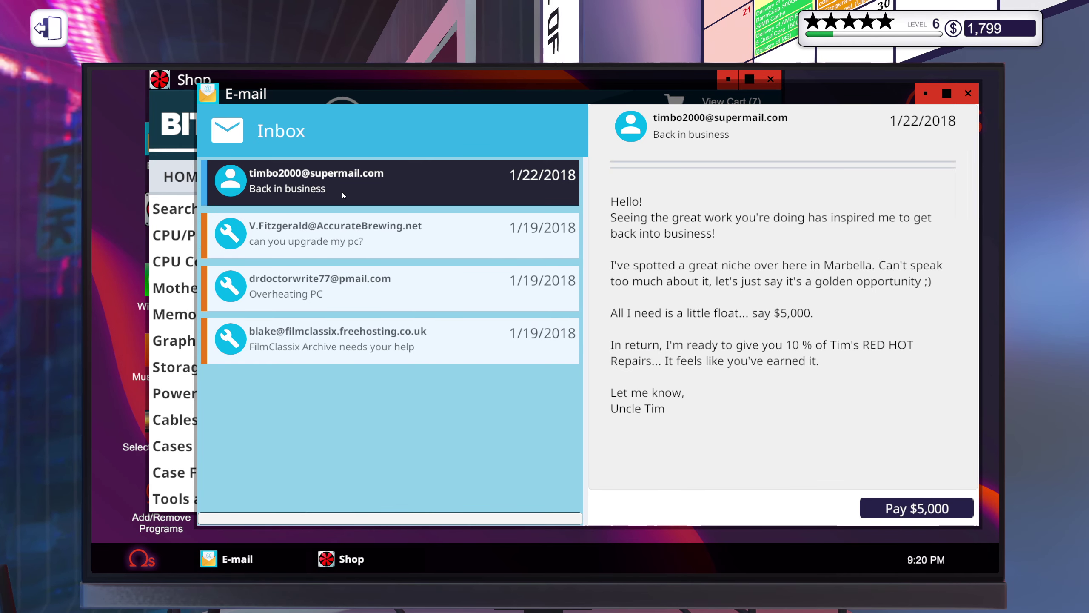
click(449, 246)
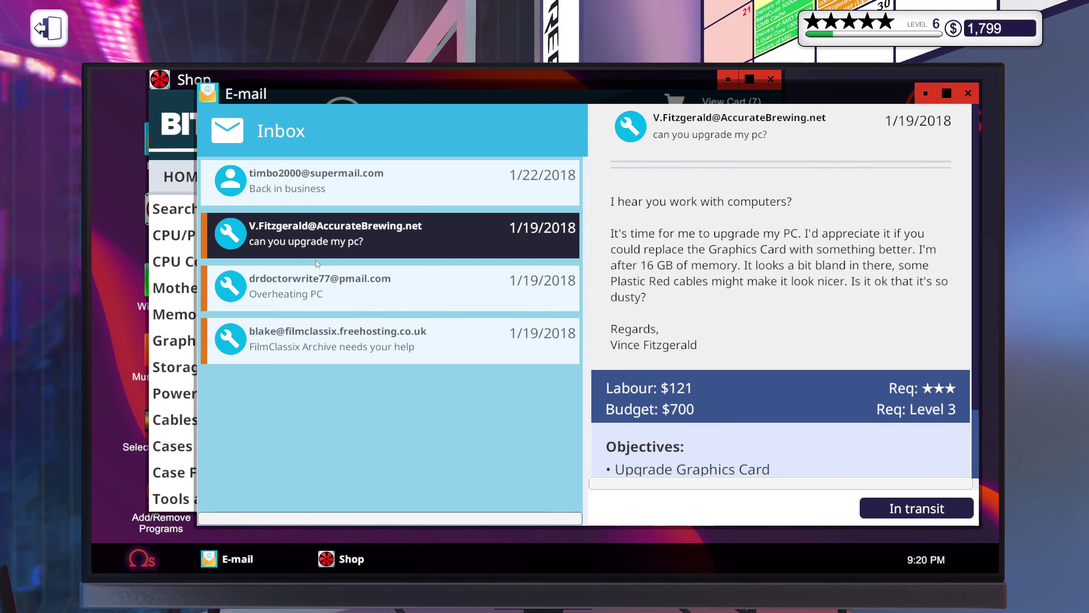
- Add Ribbon Plastic Plain Red cables to the cart and buy the $1,105 order, leaving 694
click(176, 134)
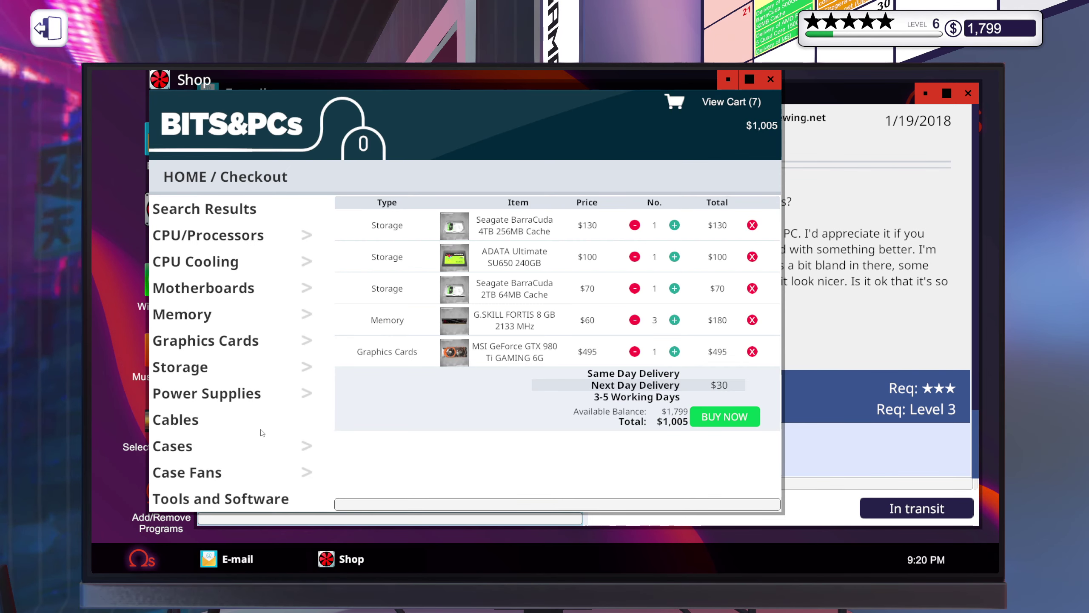
click(185, 421)
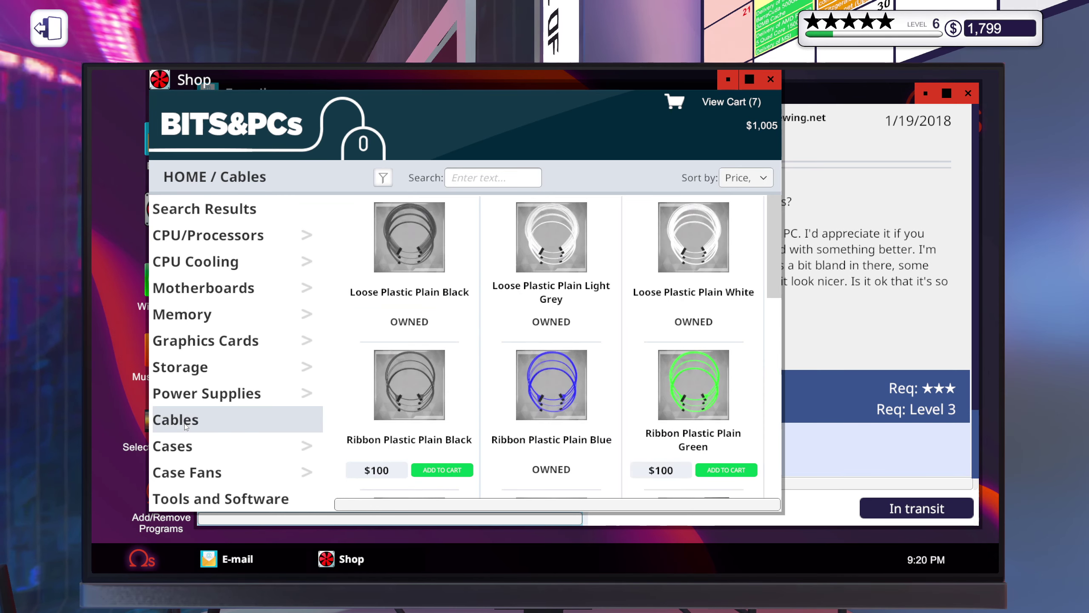
scroll(596, 397, down, 1)
scroll(591, 395, down, 1)
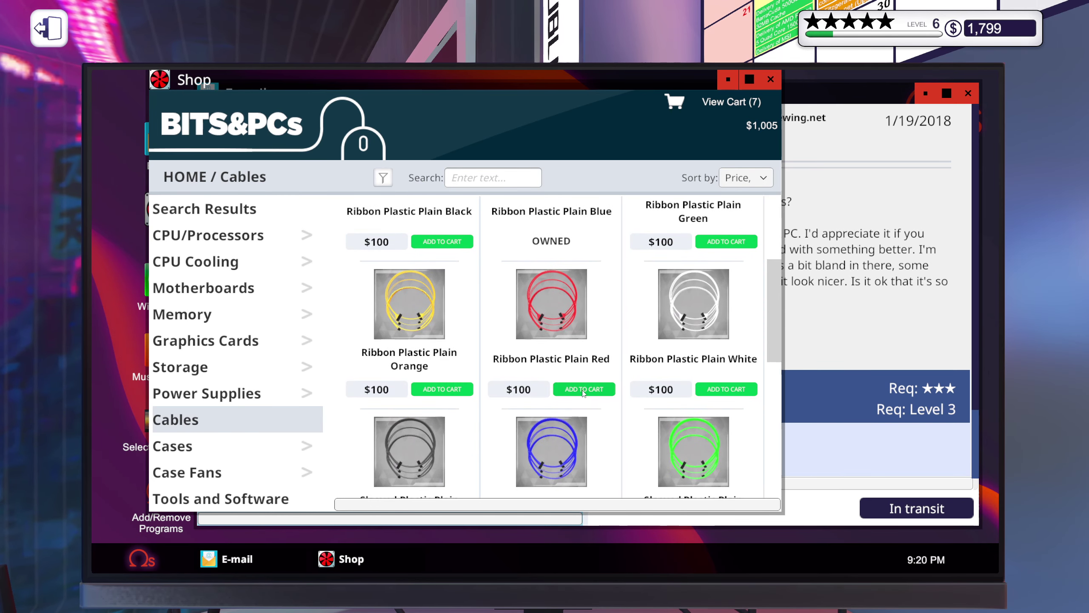
click(732, 104)
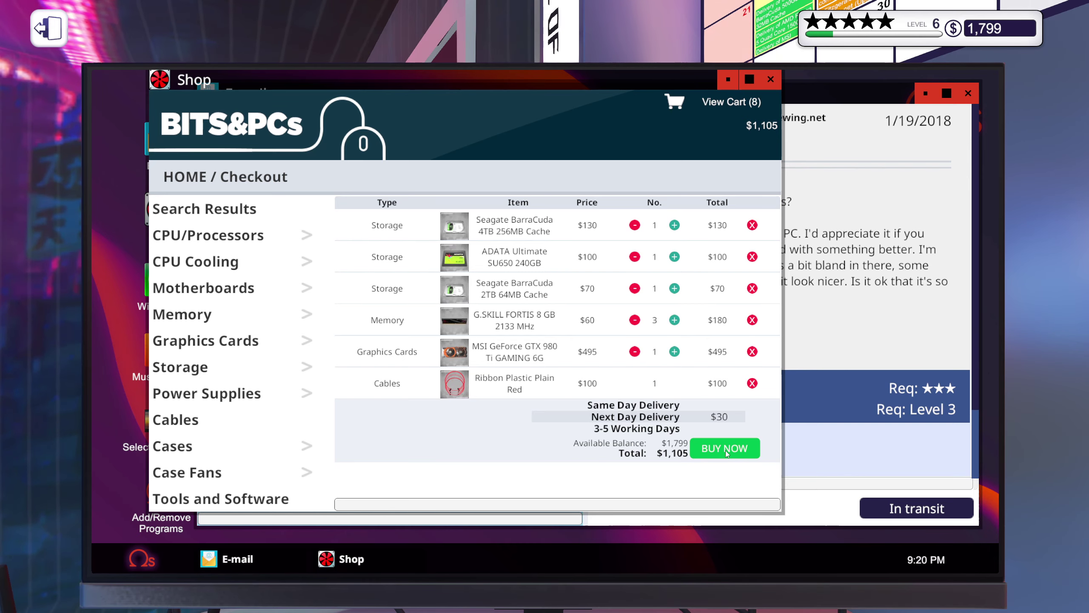
click(726, 452)
click(876, 291)
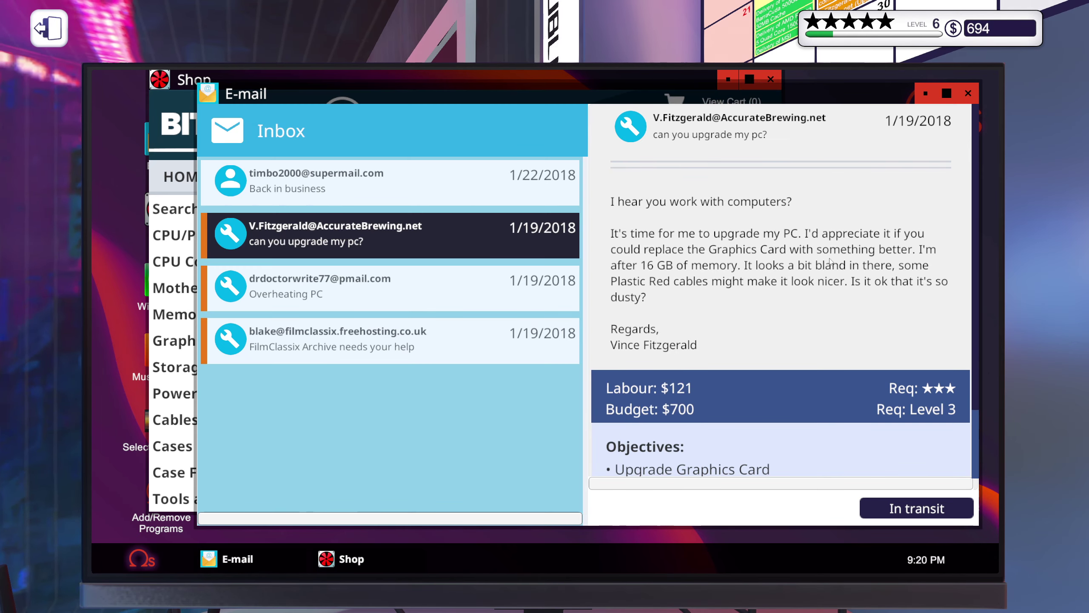
- Exit the shop computer with Escape and step back onto the shop floor
key(Escape)
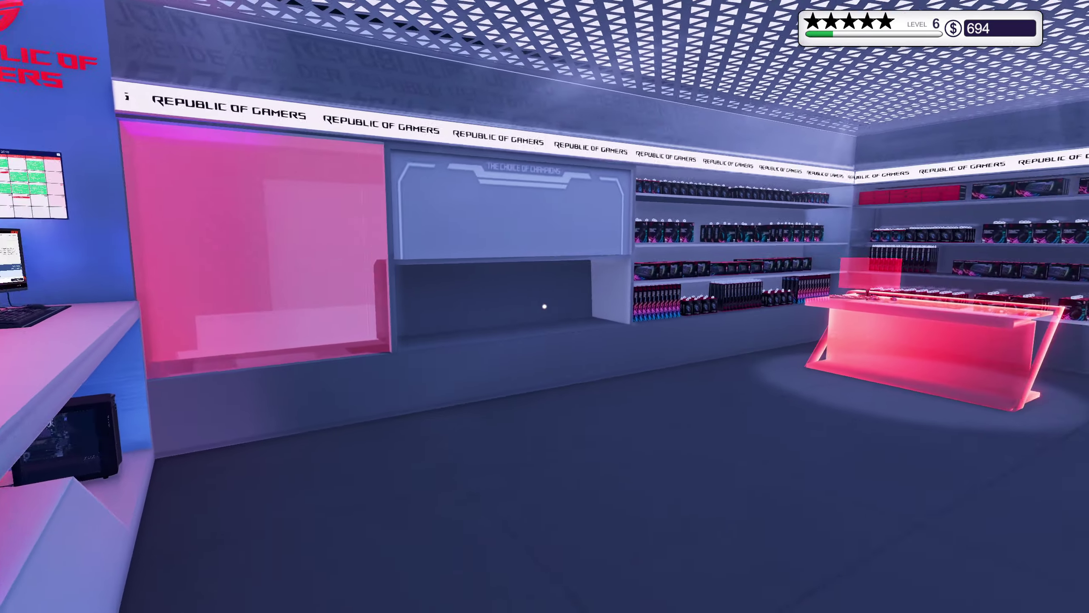
key(s)
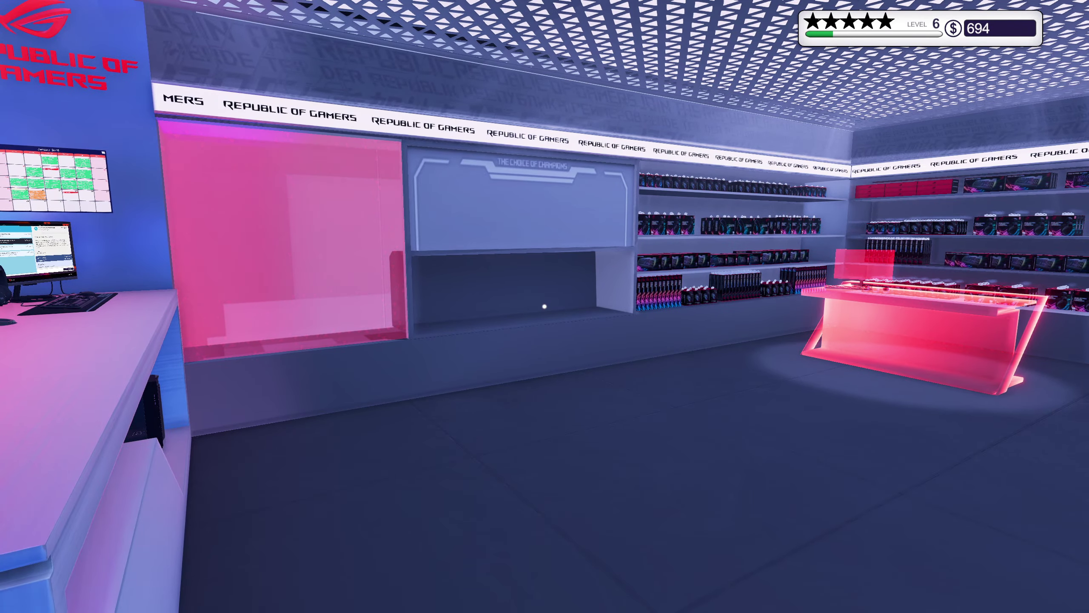